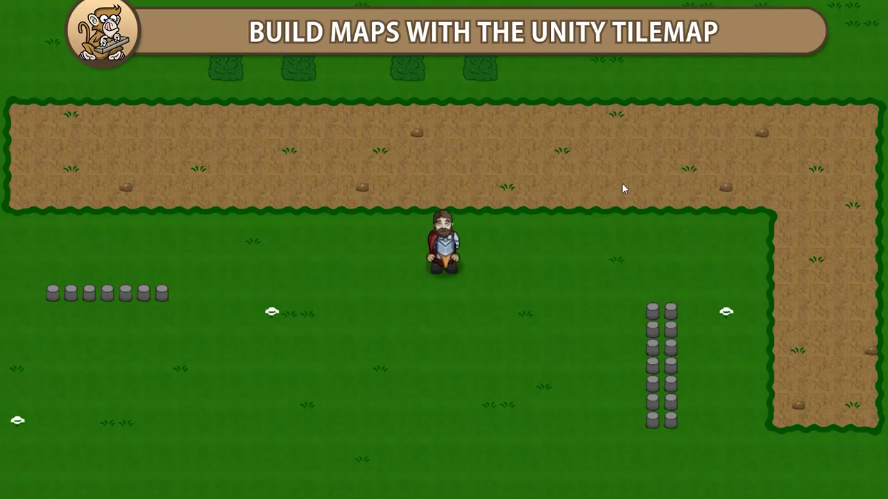
pyautogui.press('a')
pyautogui.press('w')
pyautogui.press('a')
pyautogui.press('s')
pyautogui.press('a')
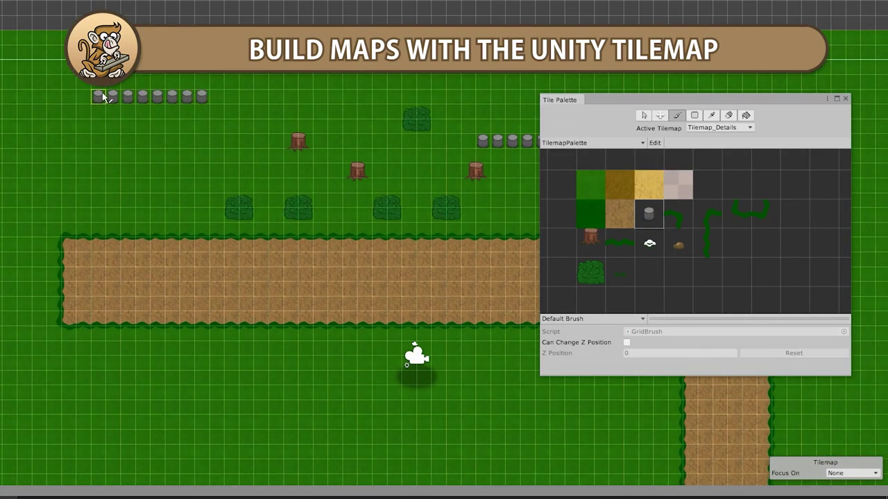
pyautogui.moveTo(427, 440); pyautogui.dragTo(174, 259, button='middle')
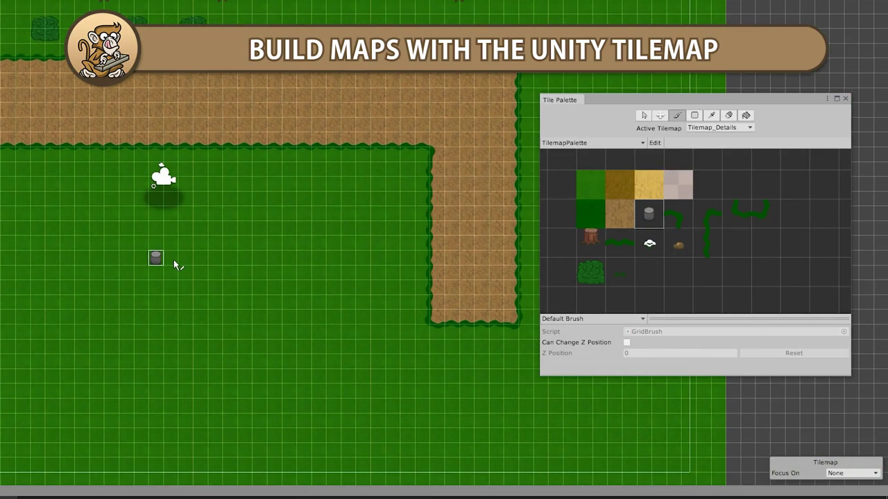
# - Paint two adjacent columns of stone posts on Tilemap_Details below the dirt path and scatter grass tufts around the map
pyautogui.moveTo(348, 226); pyautogui.dragTo(348, 303)
pyautogui.moveTo(333, 226); pyautogui.dragTo(333, 313)
pyautogui.scroll(-3, 429, 265)
pyautogui.click(620, 273)
pyautogui.click(405, 273)
pyautogui.click(341, 312)
pyautogui.click(354, 364)
pyautogui.scroll(-2, 130, 297)
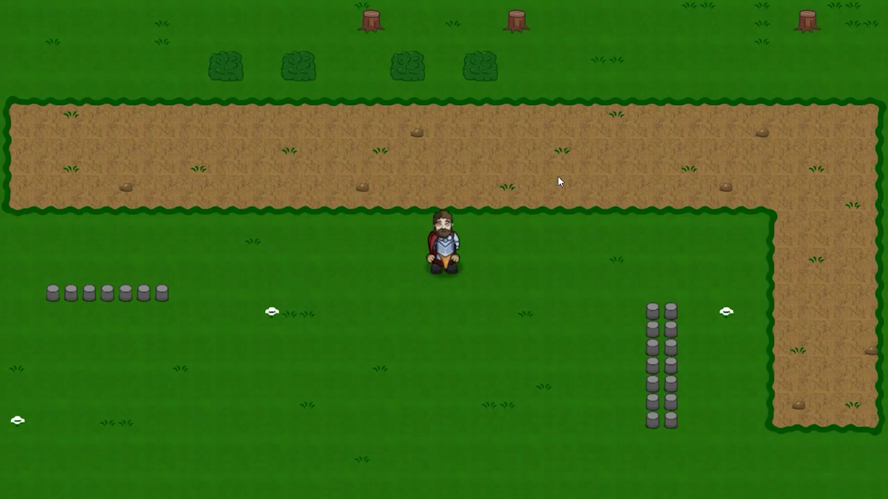
pyautogui.press('w')
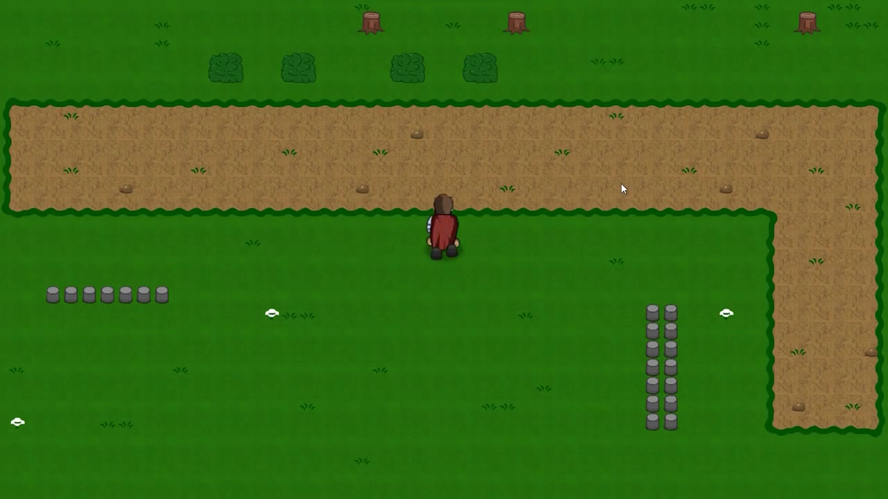
pyautogui.press('a')
pyautogui.press('w')
pyautogui.press('a')
pyautogui.press('s')
pyautogui.press('a')
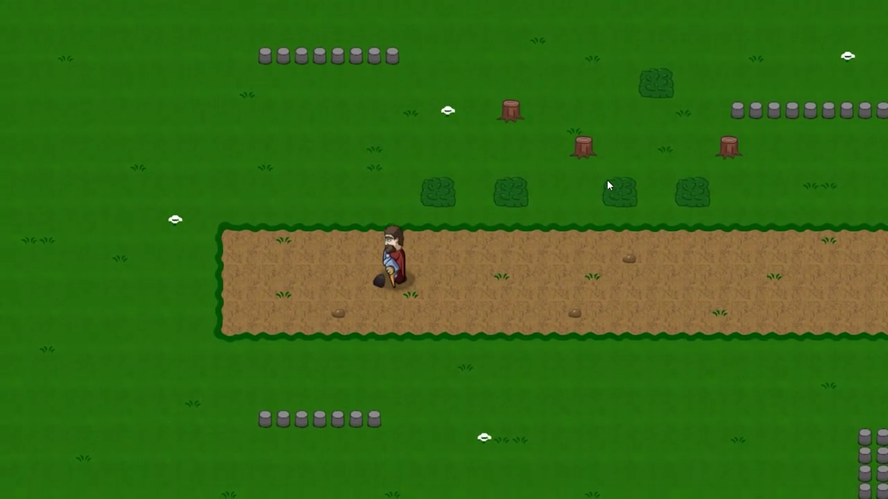
pyautogui.press('d')
pyautogui.press('s')
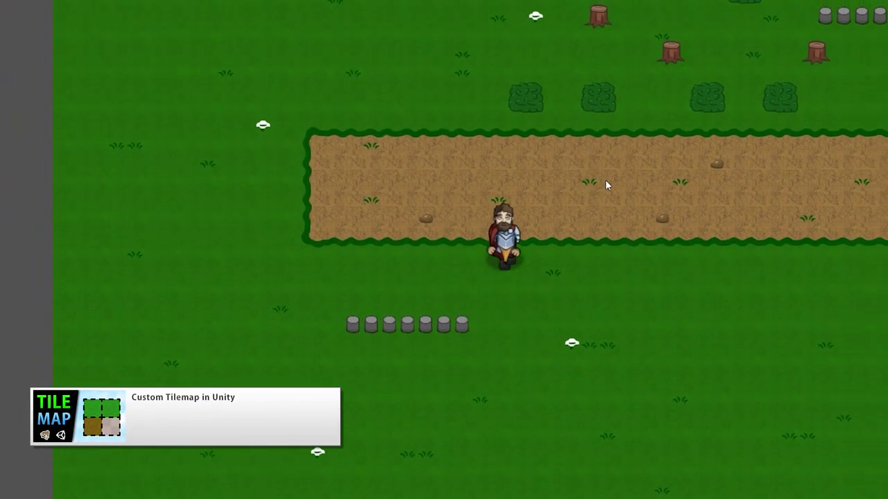
pyautogui.press('a')
pyautogui.press('w')
pyautogui.press('s')
pyautogui.press('d')
pyautogui.press('w')
pyautogui.press('d')
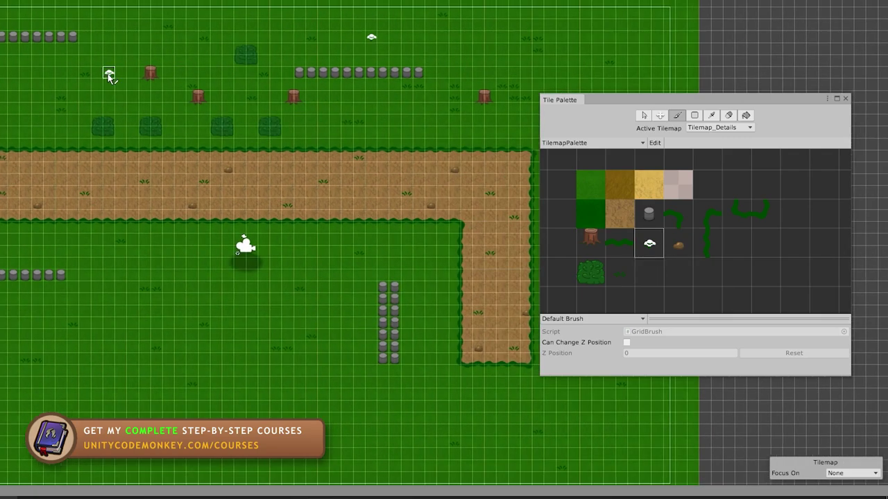
# - Place rock tiles on the dirt path and white flower tiles across the grass on Tilemap_Details
pyautogui.click(431, 287)
pyautogui.click(563, 454)
pyautogui.scroll(-1, 430, 292)
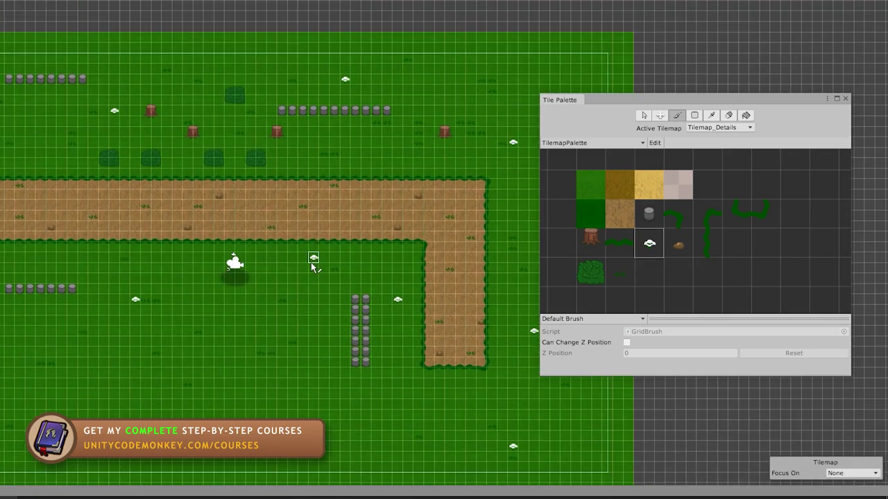
pyautogui.moveTo(313, 257); pyautogui.dragTo(427, 224, button='middle')
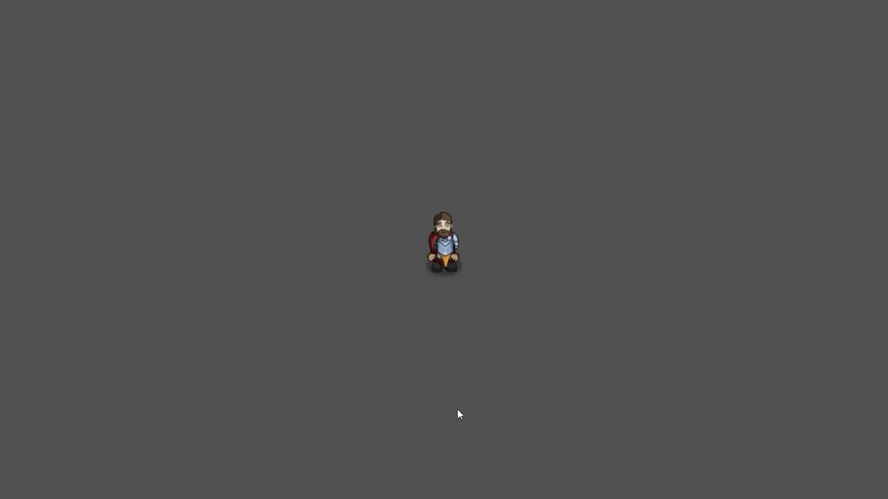
pyautogui.press('s')
pyautogui.press('a')
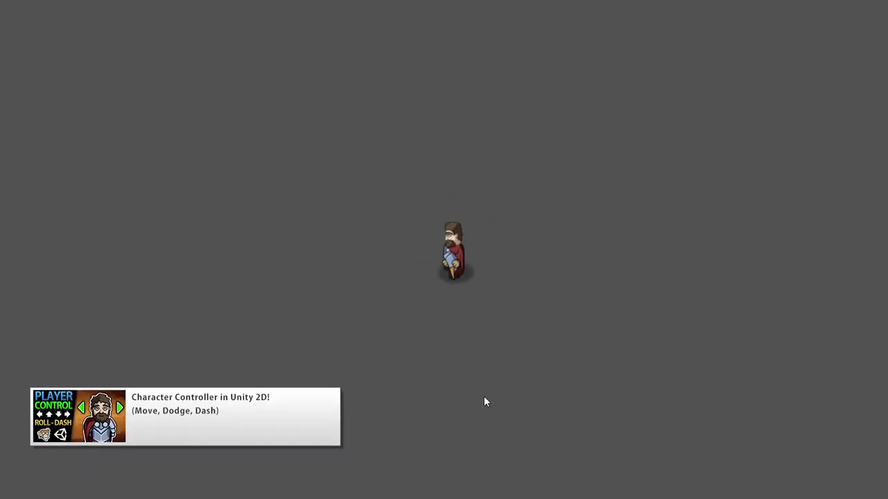
pyautogui.press('s')
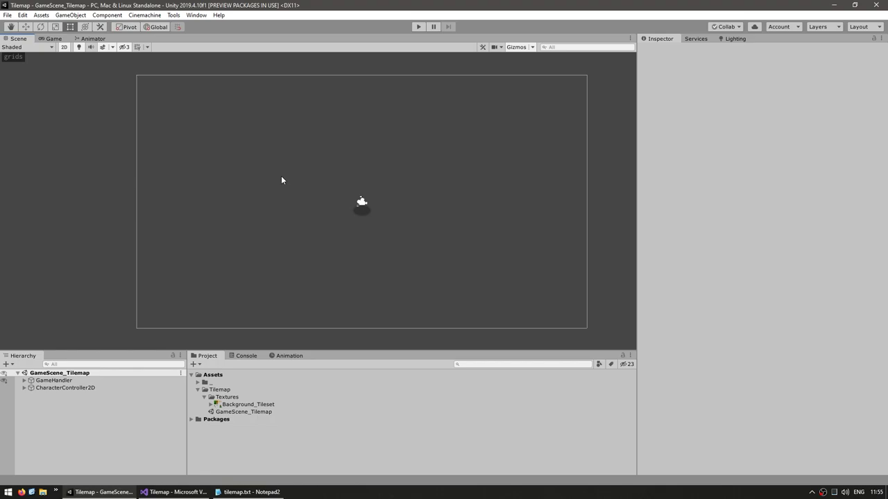
# - Check the 2D Sprite and 2D Tilemap Editor packages in the Package Manager
pyautogui.click(191, 13)
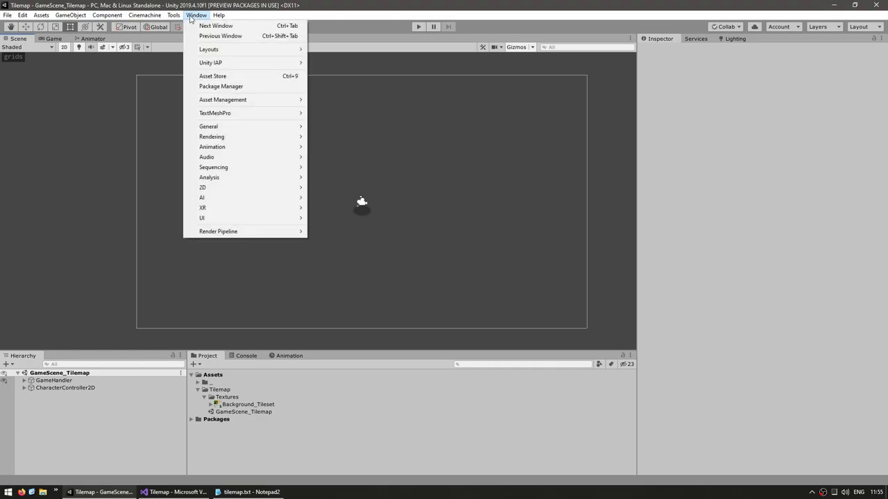
pyautogui.click(226, 86)
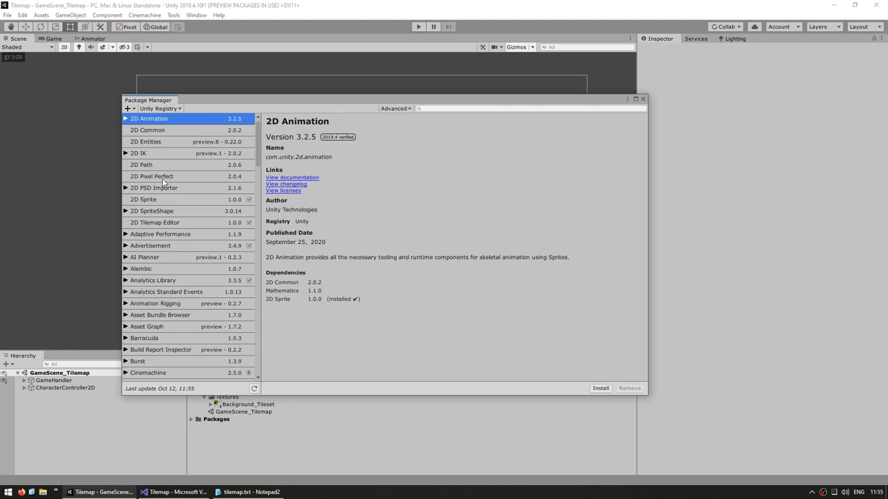
pyautogui.click(141, 201)
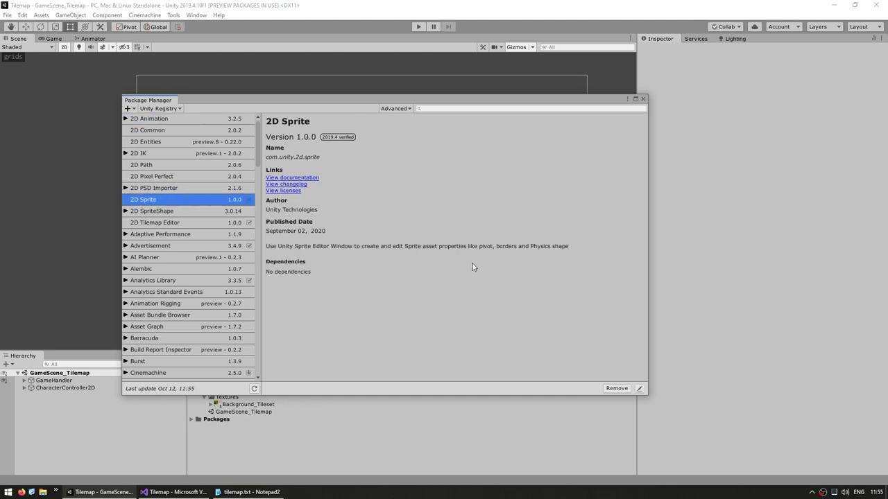
pyautogui.click(171, 223)
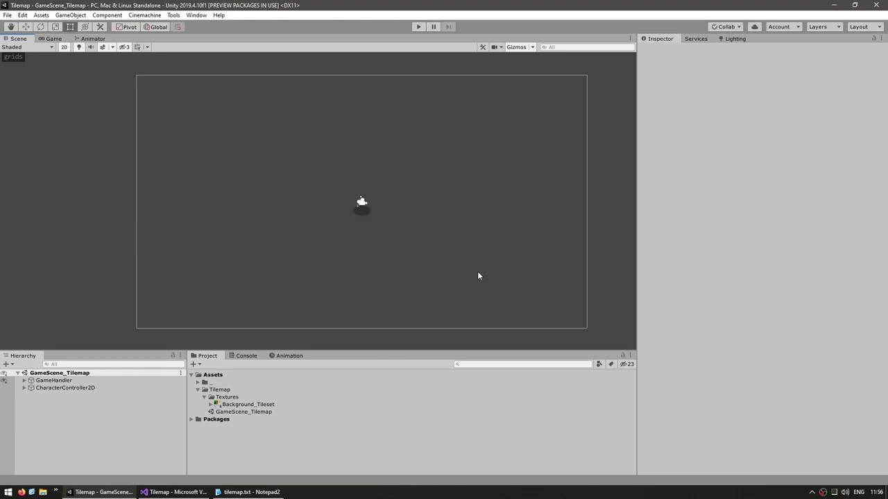
# - Create a standard 2D Tilemap object in the scene and select its parent Grid
pyautogui.rightClick(102, 415)
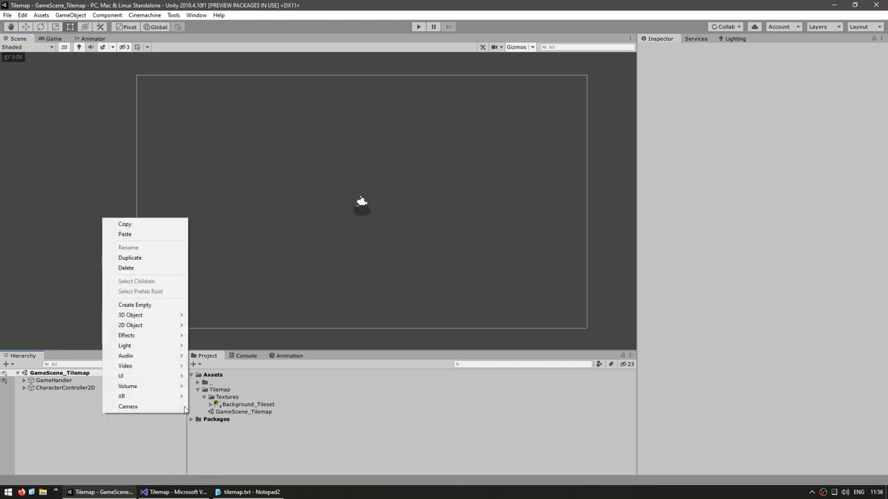
pyautogui.moveTo(124, 326)
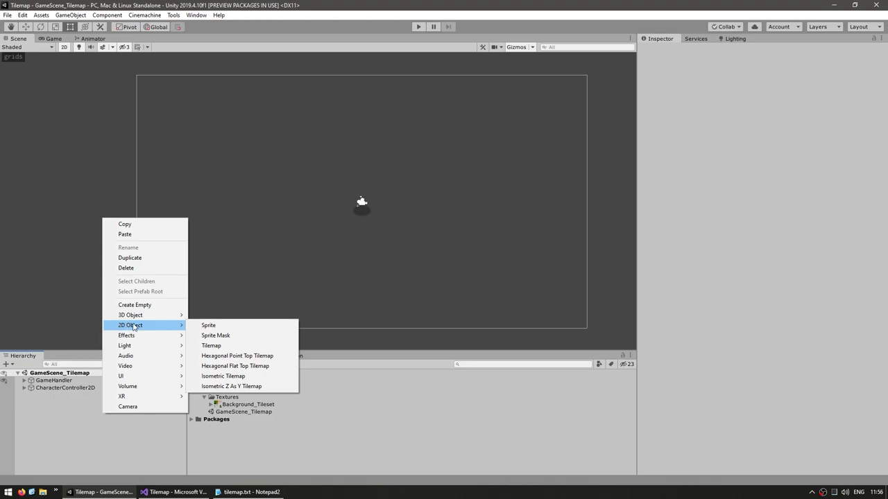
pyautogui.click(212, 346)
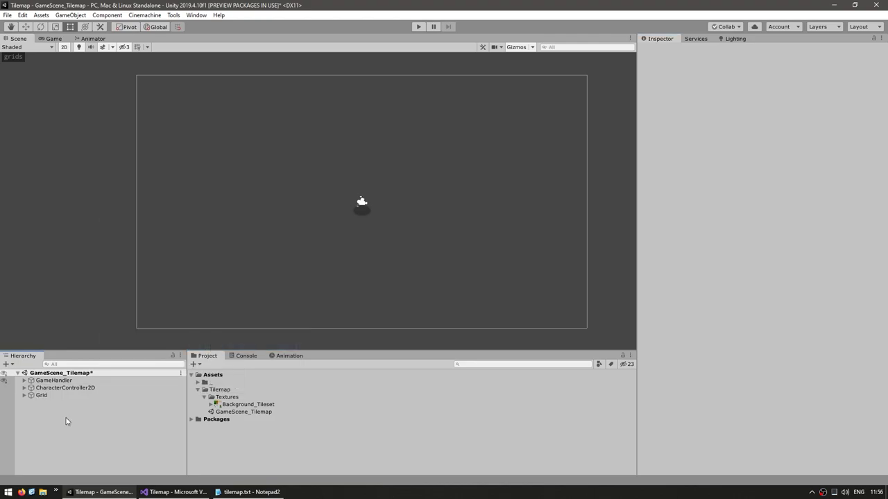
pyautogui.click(40, 397)
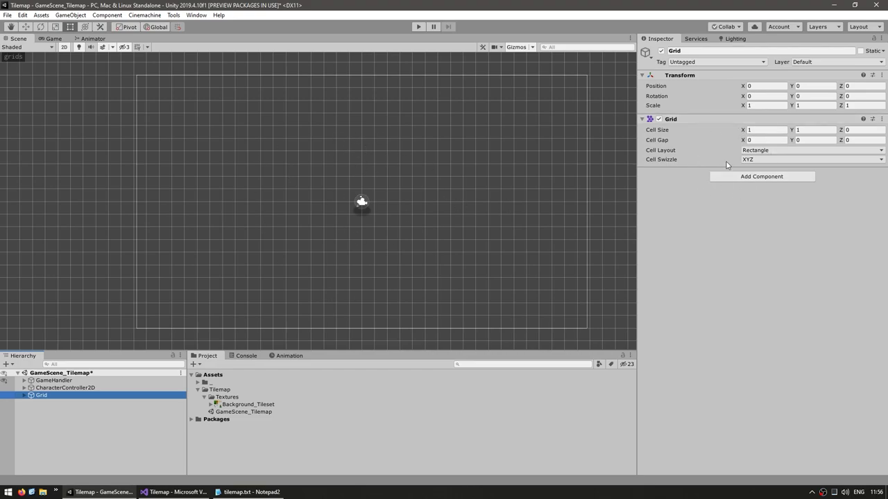
# - Try a Grid cell size of 1.9 in X, undo it, and try a cell gap of 0.55 in X
pyautogui.click(760, 131)
pyautogui.write('1.9')
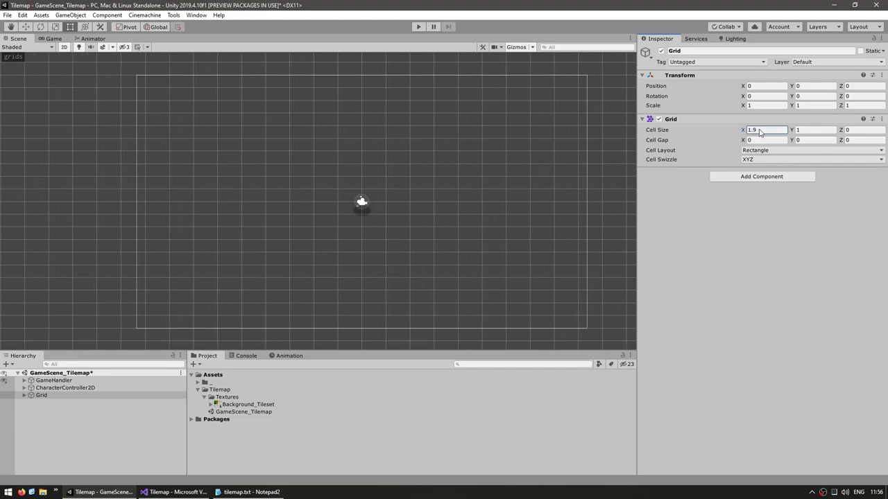
pyautogui.moveTo(759, 132)
pyautogui.mouseDown()
pyautogui.moveTo(817, 132)
pyautogui.moveTo(760, 133)
pyautogui.moveTo(754, 141)
pyautogui.mouseUp()
pyautogui.hotkey('ctrl', 'z')
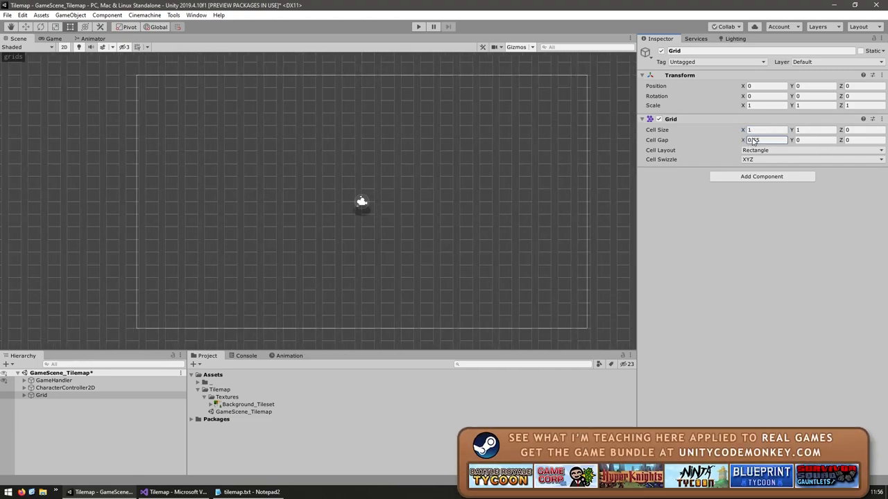
# - Try a cell gap of 0.73 in Y on the Grid and restore the gaps to 0
pyautogui.press('Tab')
pyautogui.write('0.73')
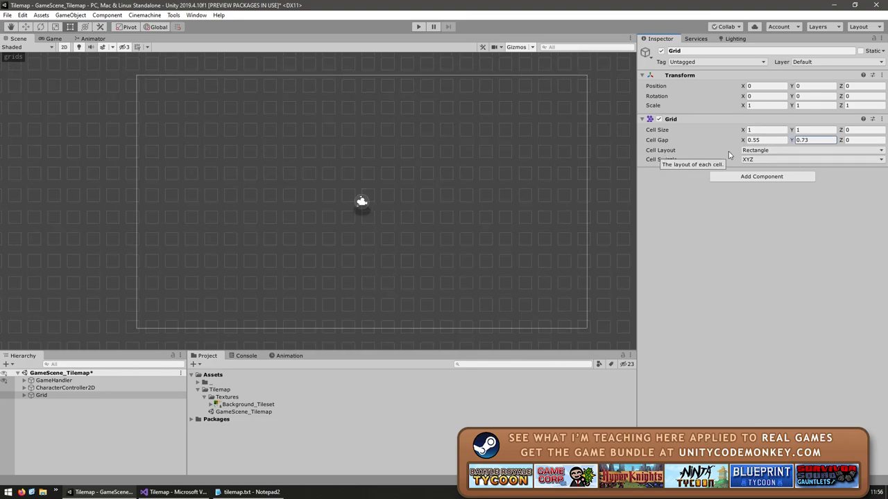
pyautogui.press('BackSpace')
pyautogui.press('BackSpace')
pyautogui.press('BackSpace')
pyautogui.hotkey('ctrl', 'z')
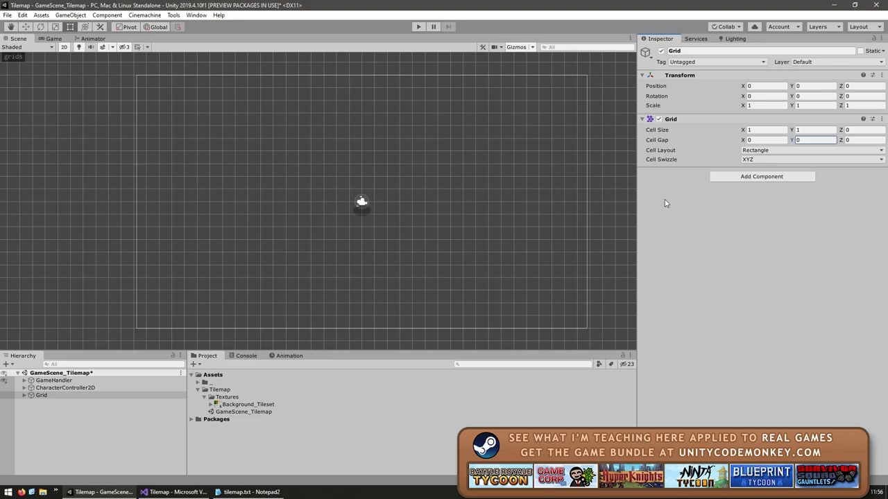
# - Review the Grid's Cell Layout and Cell Swizzle options, keeping Rectangle and XYZ
pyautogui.click(669, 152)
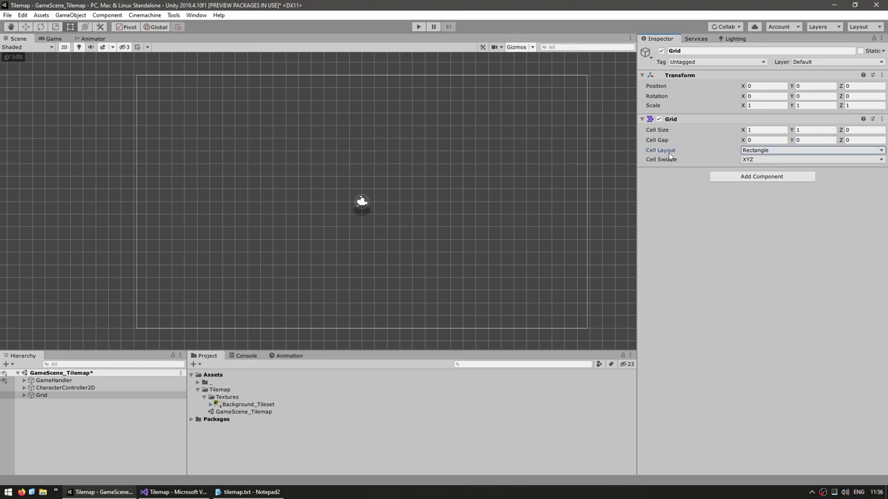
pyautogui.click(742, 152)
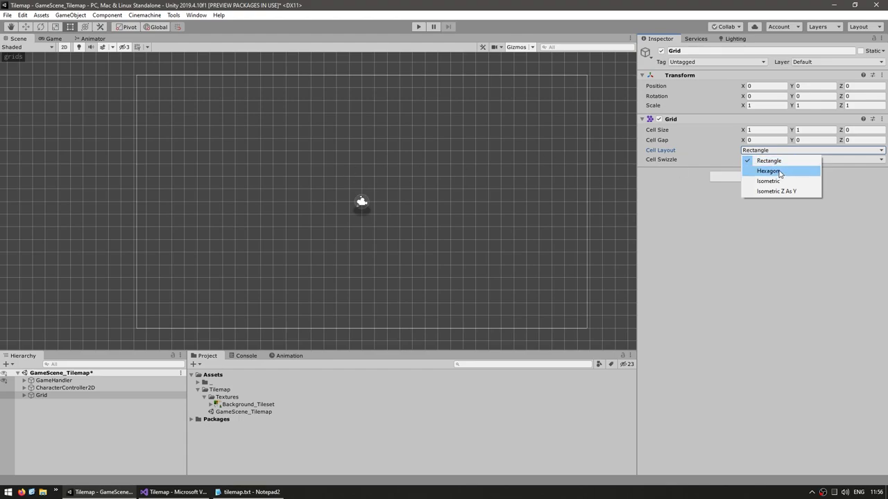
pyautogui.click(675, 190)
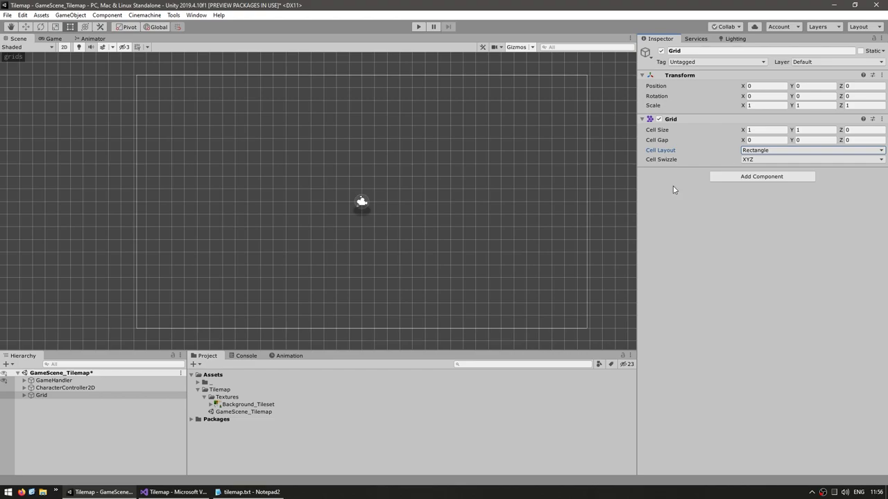
pyautogui.click(661, 162)
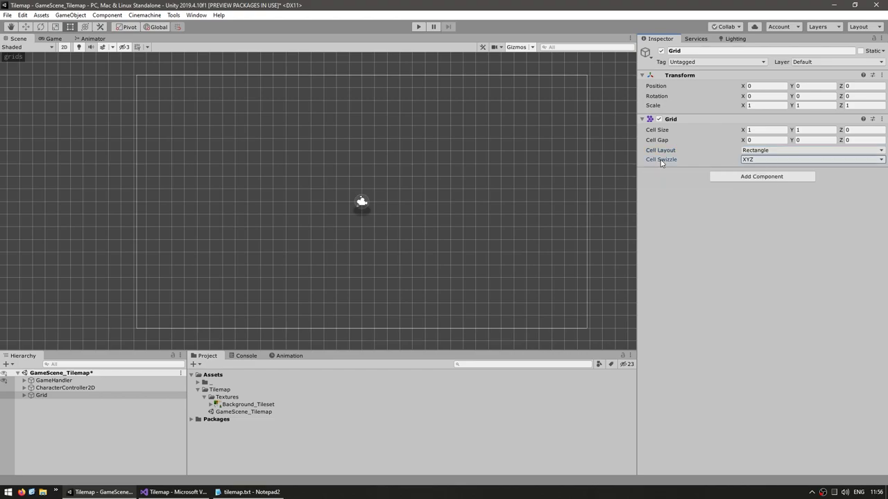
pyautogui.click(758, 160)
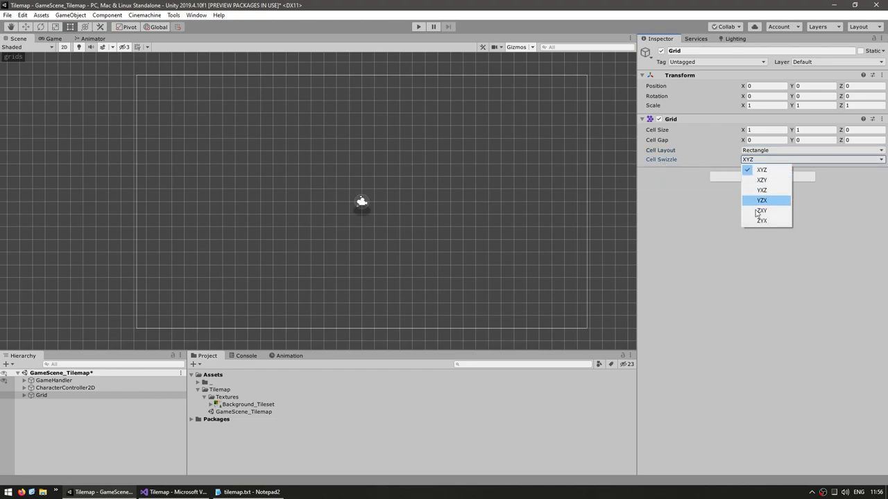
pyautogui.click(761, 171)
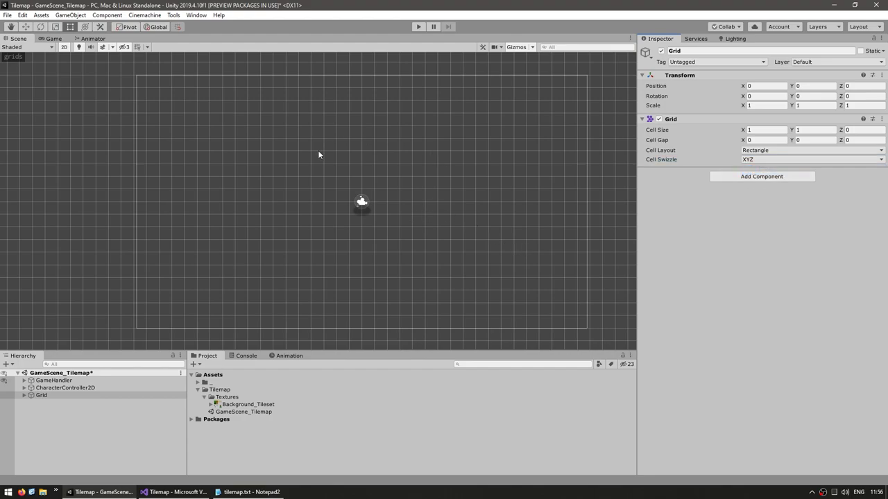
# - Expand the Grid and examine the Tilemap and Tilemap Renderer settings of its Tilemap child
pyautogui.click(20, 396)
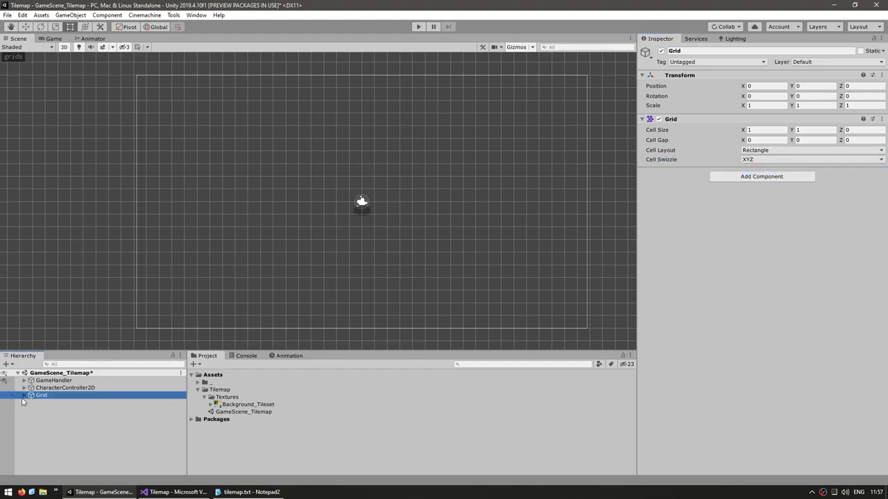
pyautogui.click(25, 396)
pyautogui.click(53, 404)
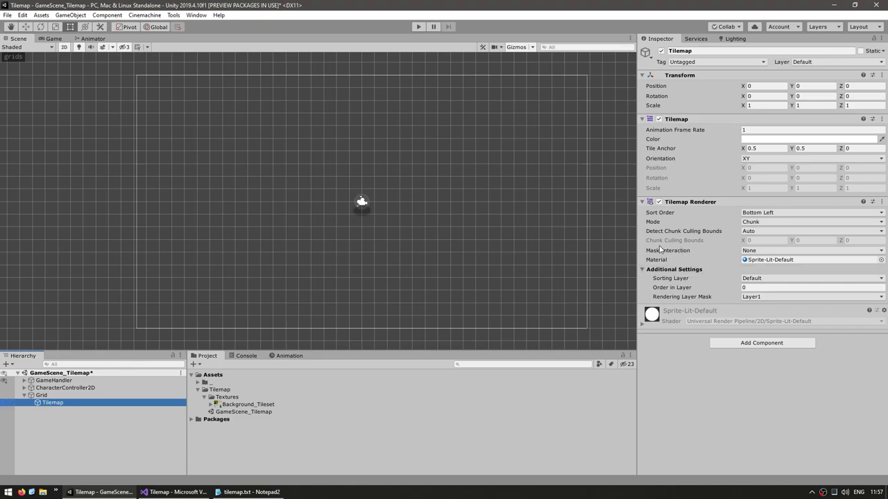
pyautogui.click(651, 153)
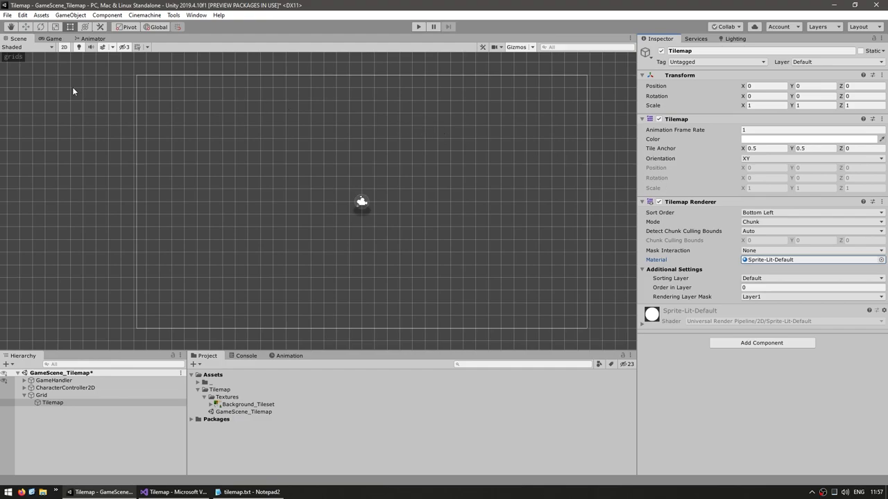
# - Open the Tile Palette window for painting on the tilemap
pyautogui.click(194, 16)
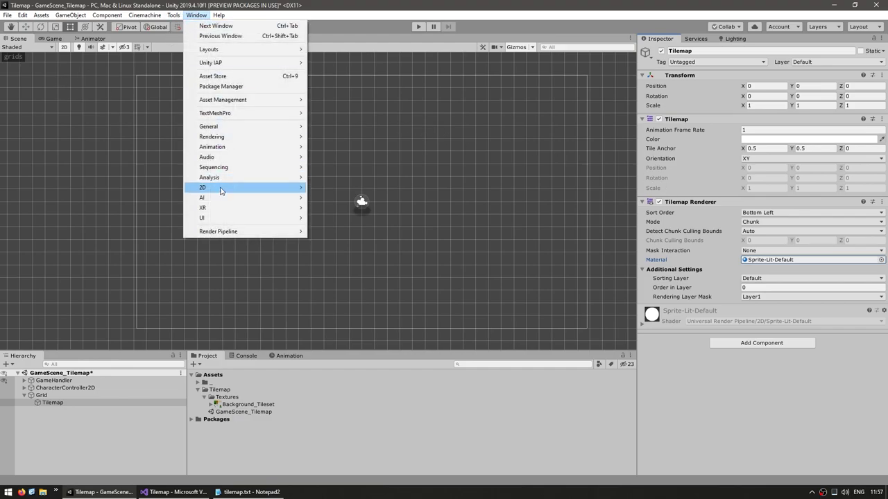
pyautogui.moveTo(219, 192)
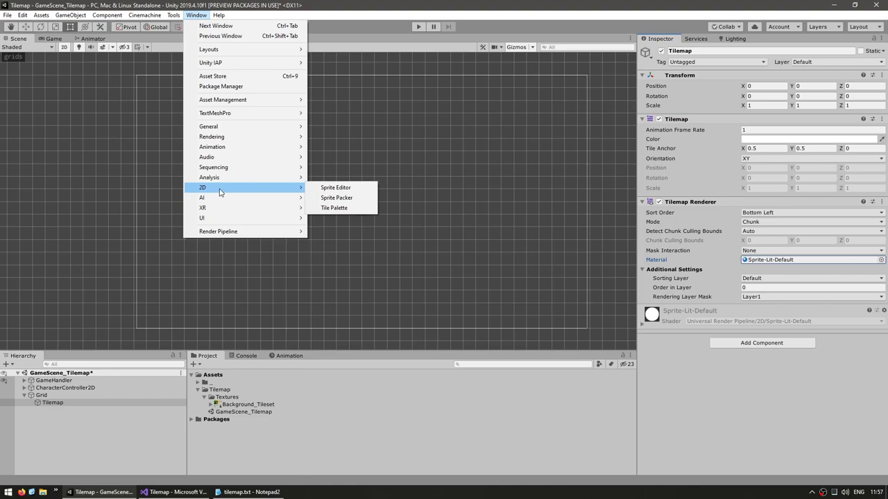
pyautogui.click(329, 211)
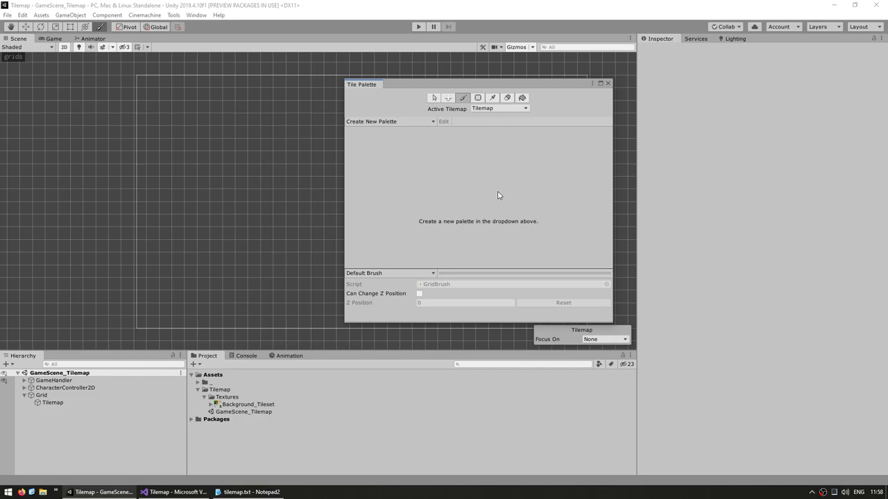
# - Create a new tile palette named TilemapPalette with a Rectangle grid and Automatic cell size
pyautogui.click(383, 124)
pyautogui.click(405, 141)
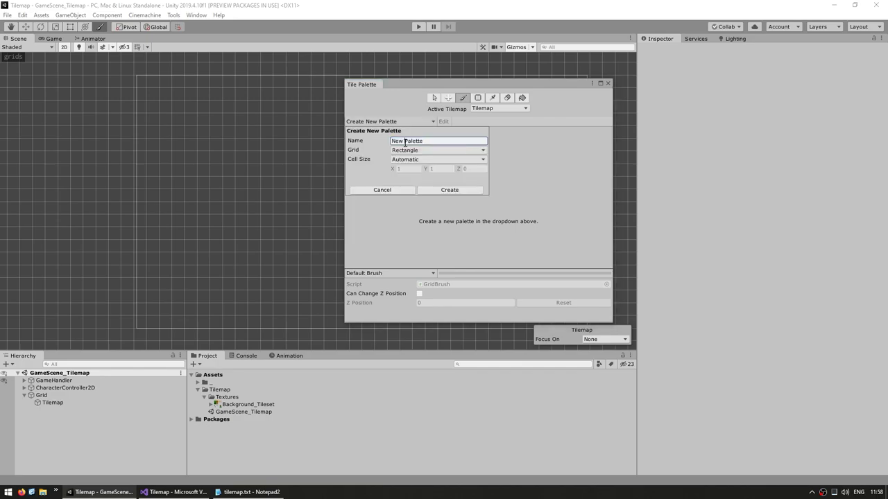
pyautogui.hotkey('shift', 'Home')
pyautogui.write('Tilemap')
pyautogui.click(399, 151)
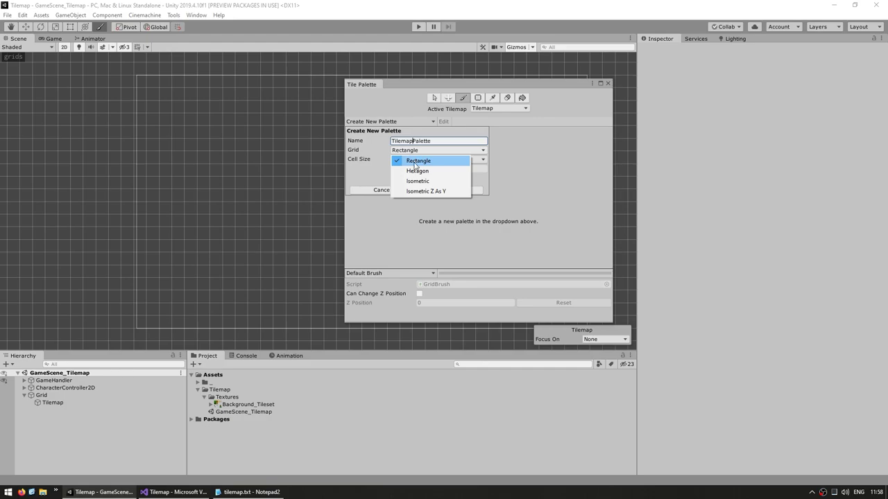
pyautogui.click(415, 161)
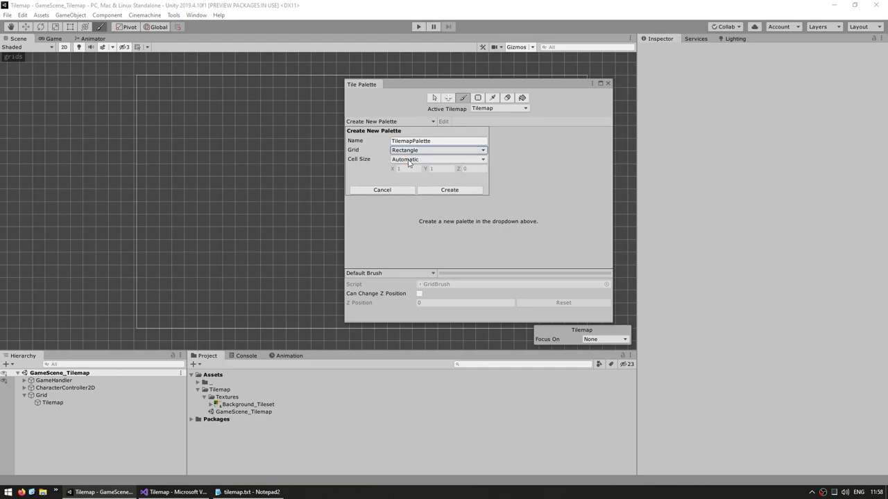
pyautogui.click(460, 191)
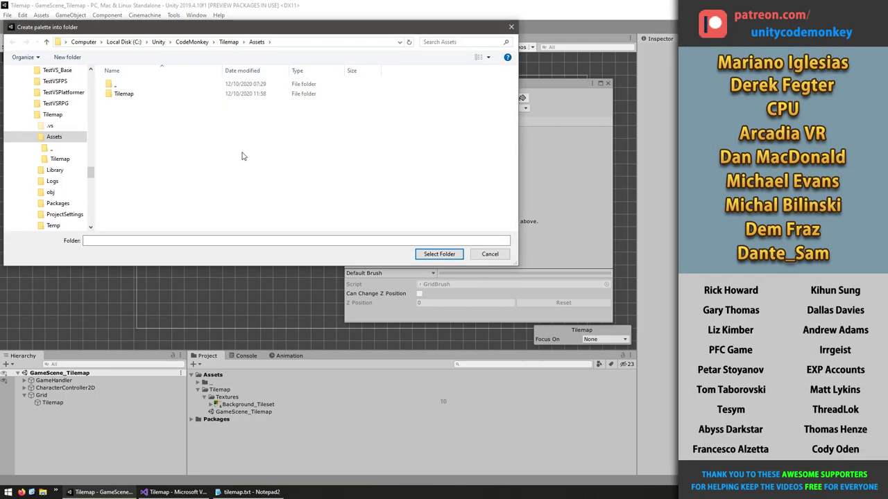
# - Save the palette into a new TilemapPalette folder inside Assets and inspect the resulting palette prefab
pyautogui.rightClick(209, 138)
pyautogui.moveTo(164, 248)
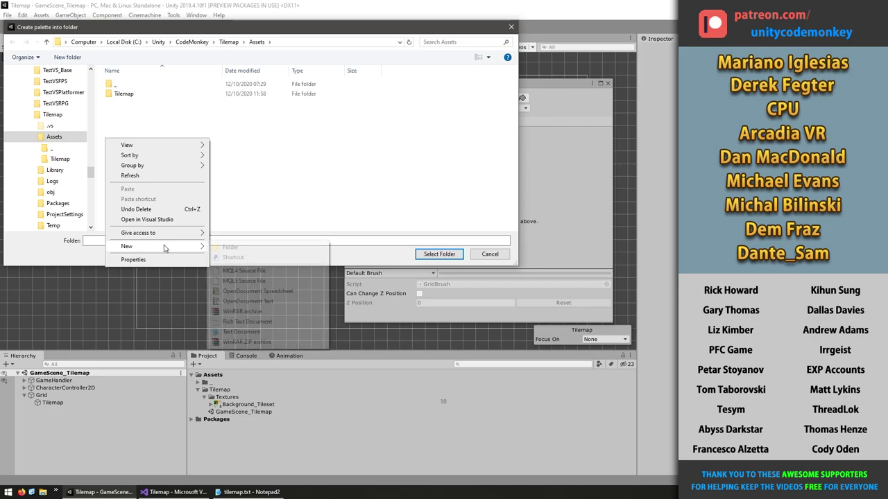
pyautogui.click(248, 248)
pyautogui.write('T')
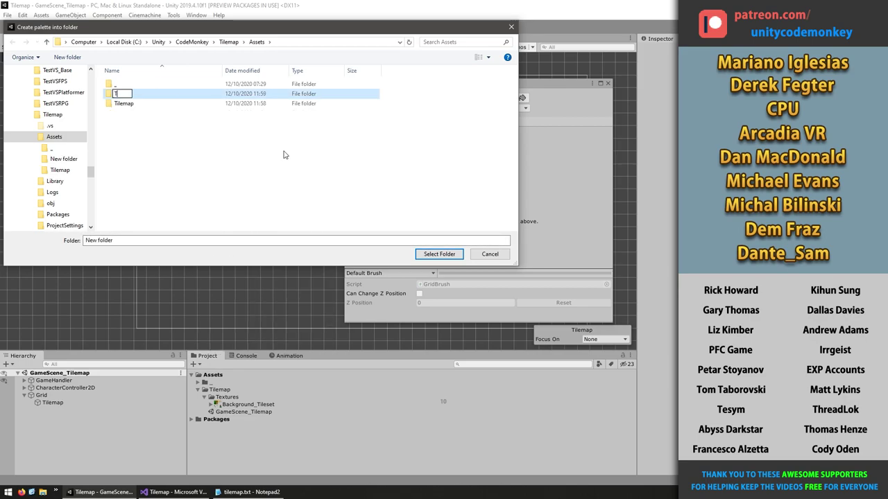
pyautogui.write('ilemapPalette')
pyautogui.press('Return')
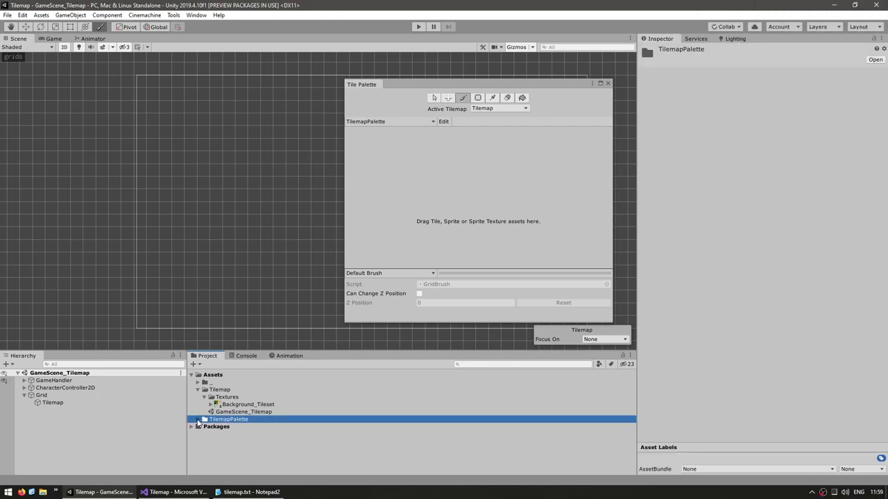
pyautogui.click(218, 427)
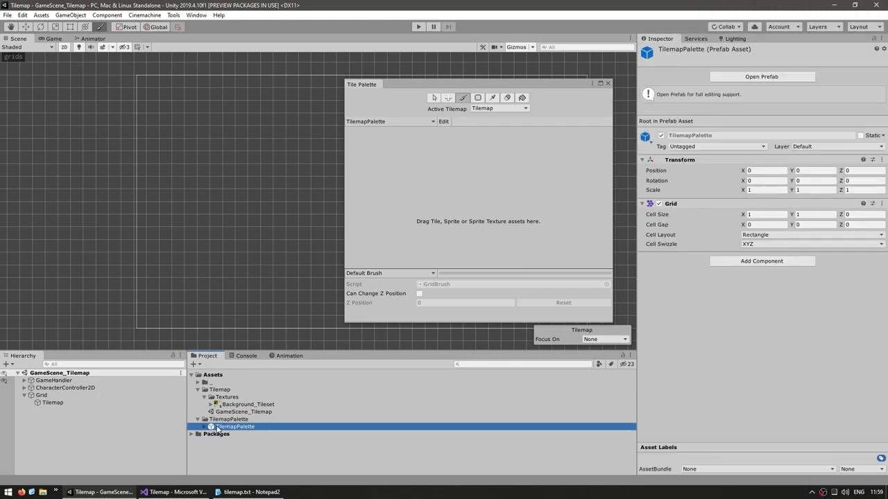
pyautogui.click(498, 222)
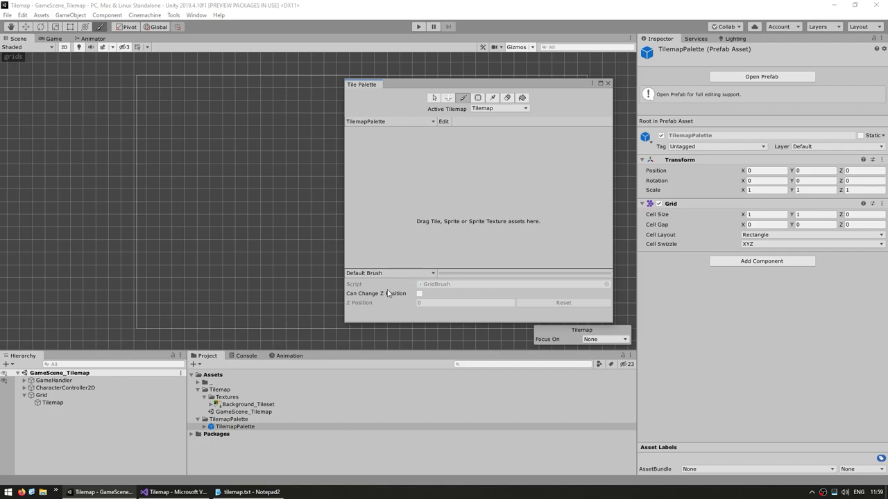
# - Set Background_Tileset's Sprite Mode to Multiple and Pixels Per Unit to 512, and apply the import settings
pyautogui.click(226, 396)
pyautogui.click(229, 404)
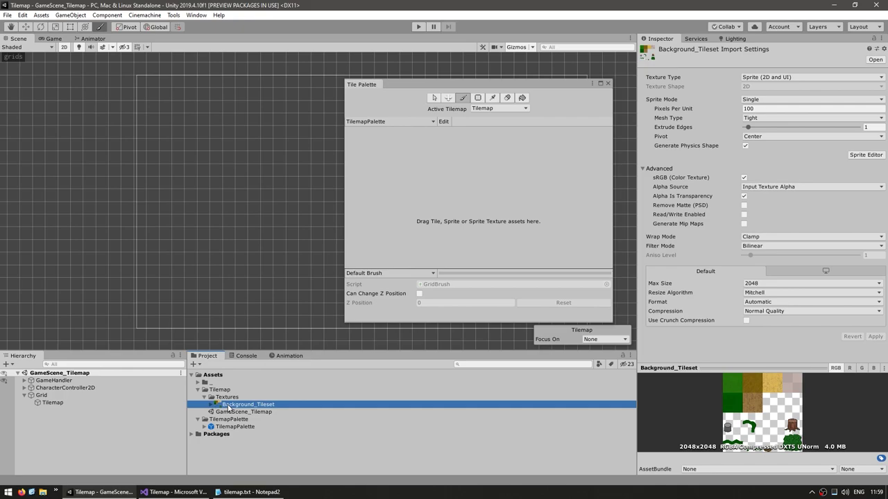
pyautogui.moveTo(761, 367); pyautogui.dragTo(761, 345)
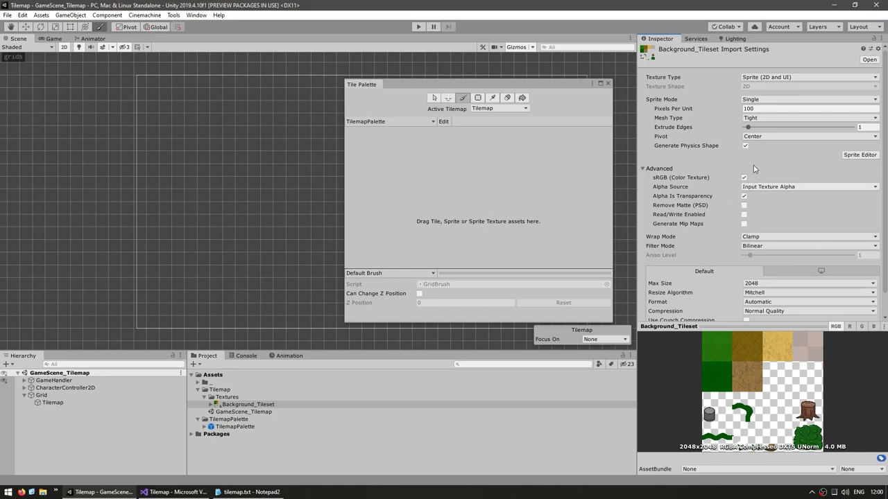
pyautogui.click(656, 100)
pyautogui.click(751, 99)
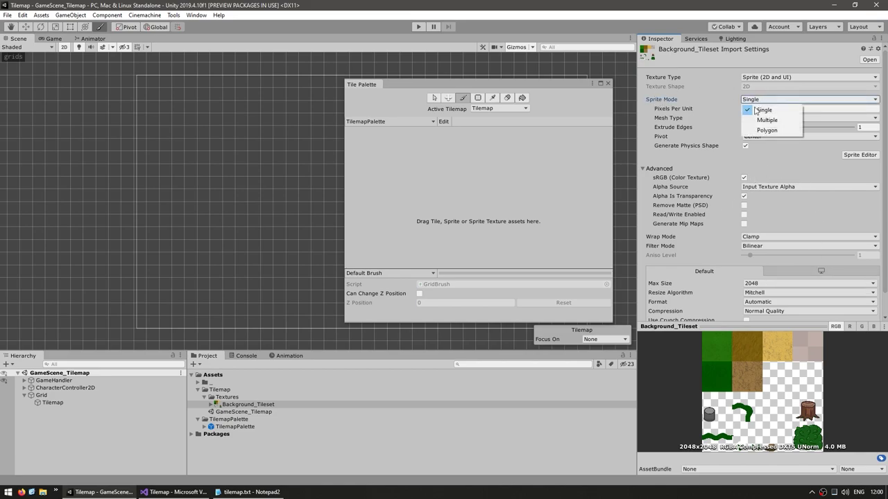
pyautogui.click(755, 117)
pyautogui.click(757, 107)
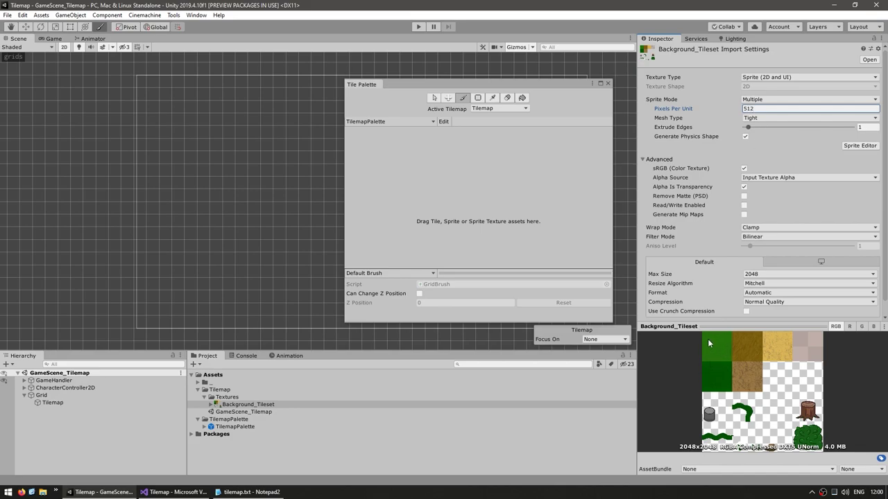
pyautogui.scroll(-1, 871, 260)
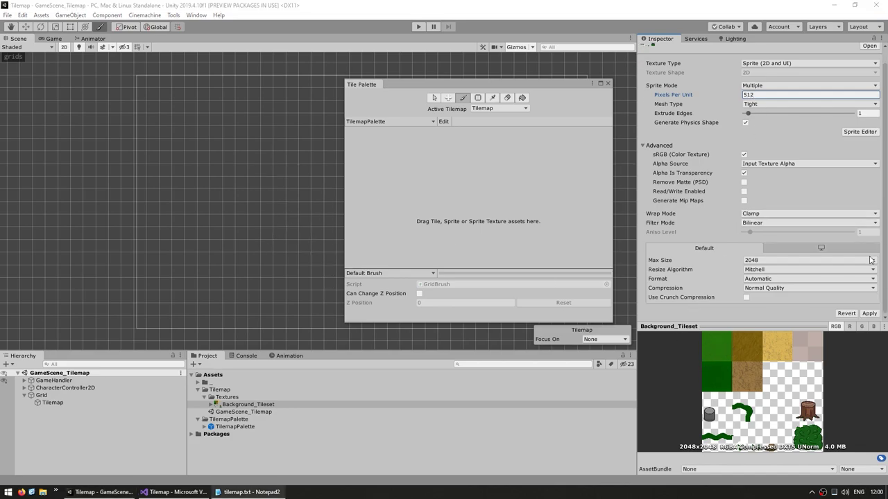
pyautogui.click(870, 313)
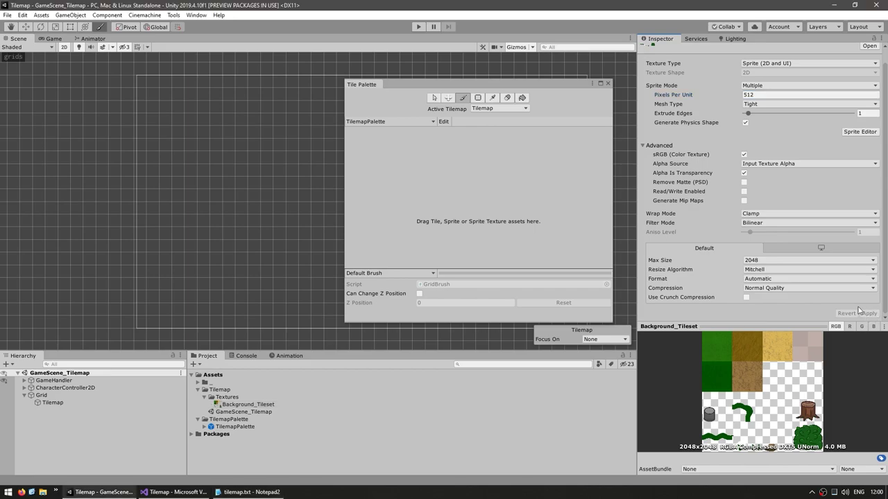
# - Slice Background_Tileset in the Sprite Editor using Grid By Cell Size with a pixel size of 512 by 512
pyautogui.scroll(1, 858, 300)
pyautogui.click(854, 148)
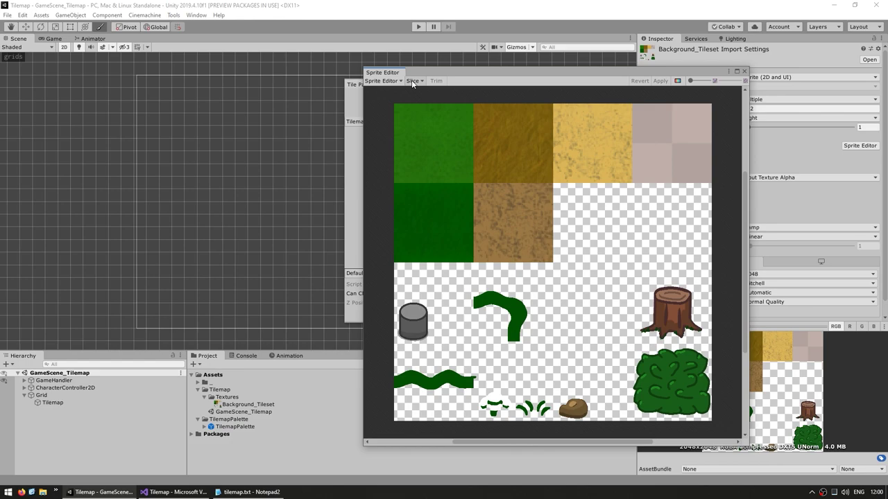
pyautogui.click(412, 80)
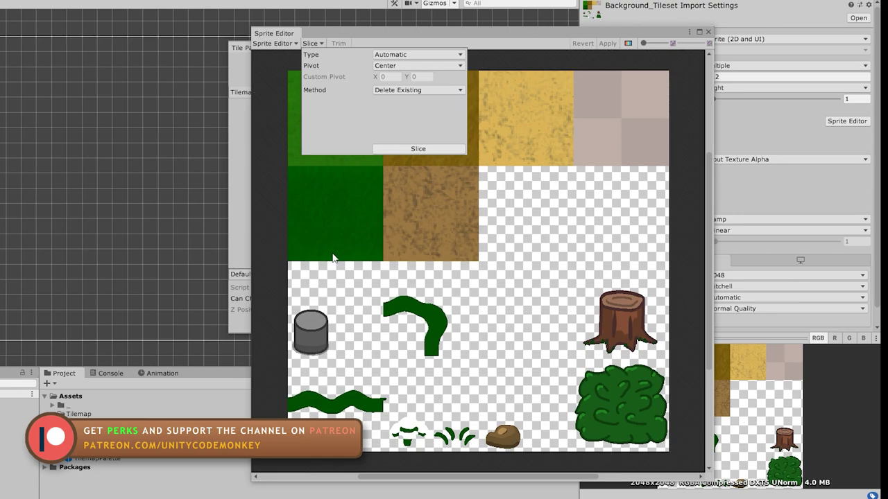
pyautogui.click(399, 55)
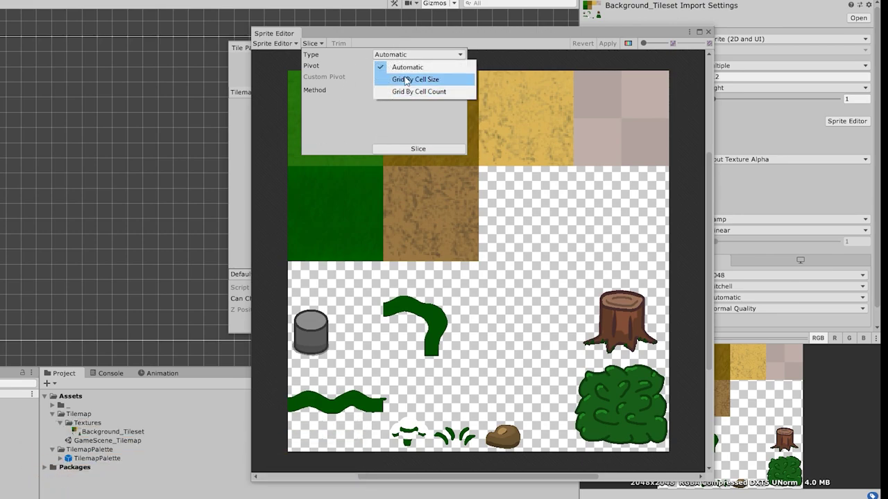
pyautogui.click(397, 79)
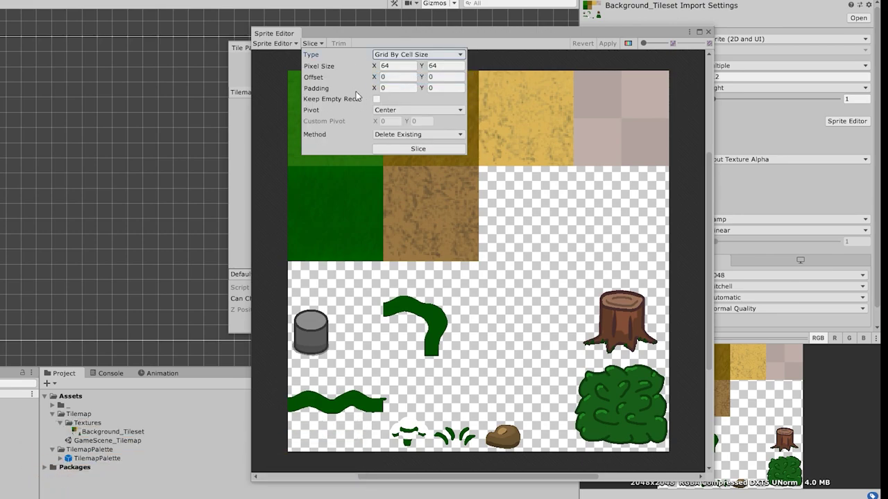
pyautogui.write('512')
pyautogui.press('Tab')
pyautogui.write('512')
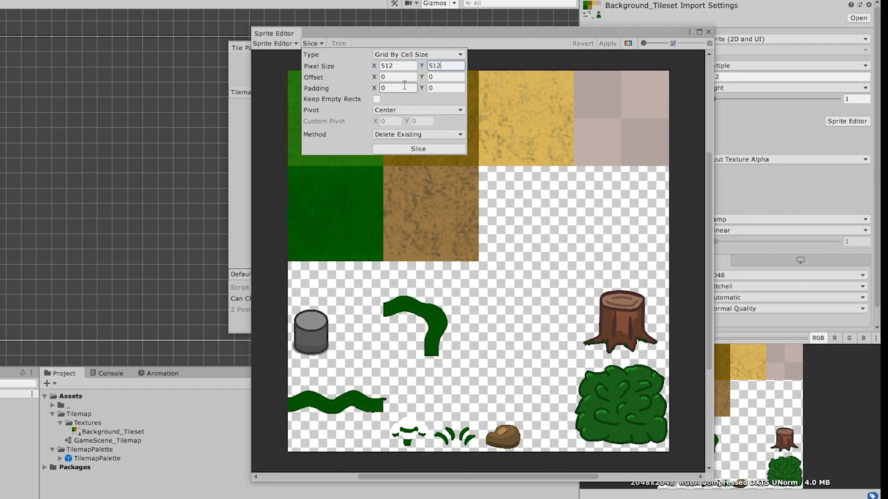
pyautogui.click(410, 148)
pyautogui.click(553, 249)
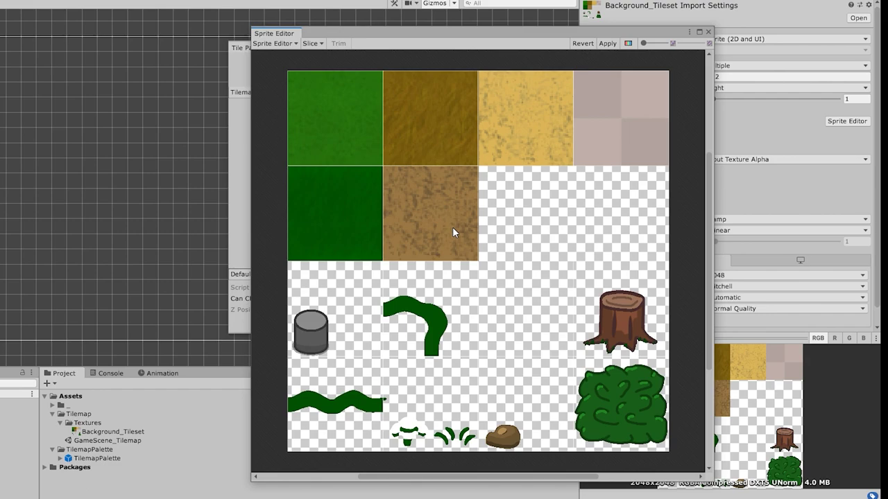
# - Examine the sliced rectangles of the ground tiles, barrel, vines, tree stump and small plants
pyautogui.click(329, 123)
pyautogui.click(440, 230)
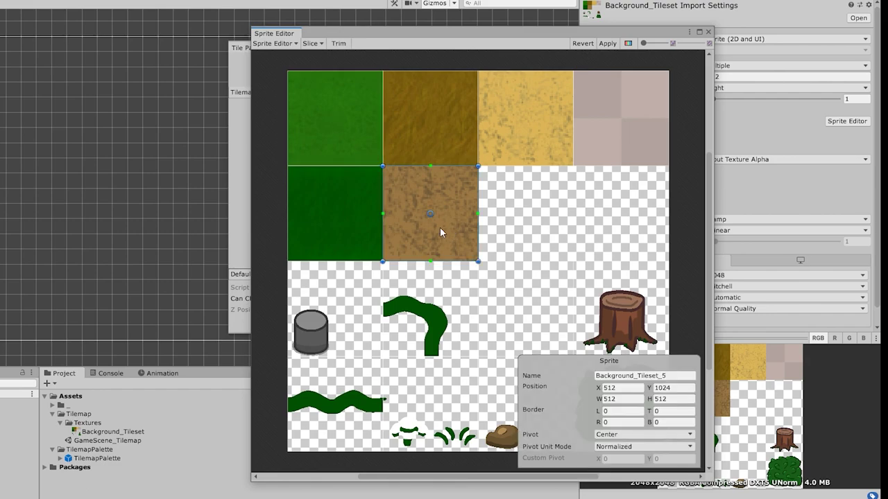
pyautogui.click(331, 318)
pyautogui.click(400, 324)
pyautogui.click(336, 394)
pyautogui.click(604, 310)
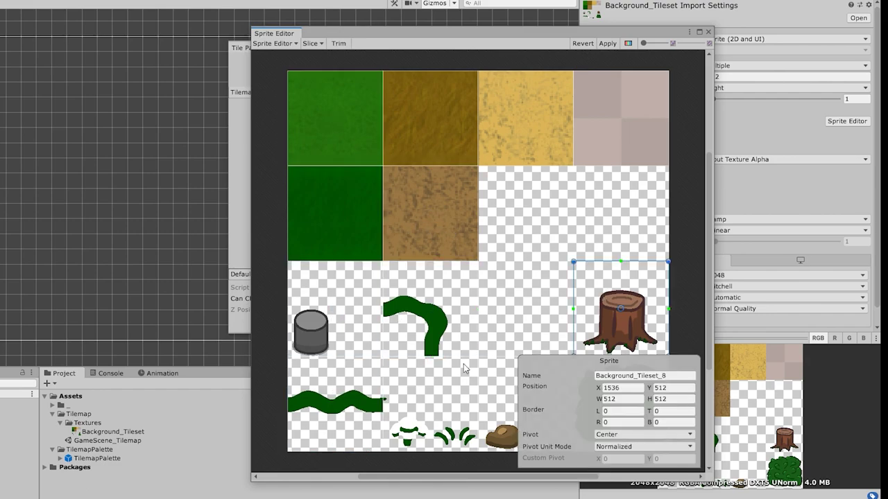
pyautogui.click(415, 431)
pyautogui.click(562, 273)
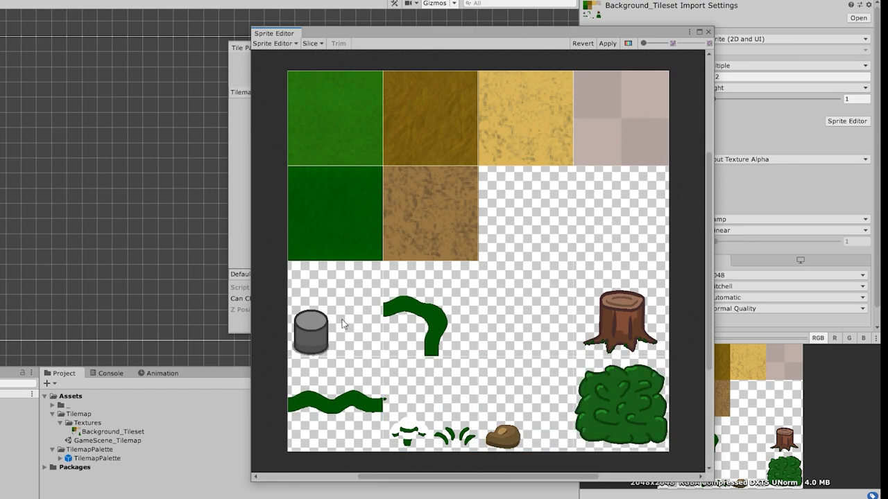
# - Reduce the sprite rectangles of the grey barrel and small plants to 256 by 256 pixels
pyautogui.click(342, 323)
pyautogui.click(632, 398)
pyautogui.write('256')
pyautogui.press('Tab')
# - Set the brown rock's sprite rectangle to 256 by 256 pixels and apply the Sprite Editor changes
pyautogui.write('256')
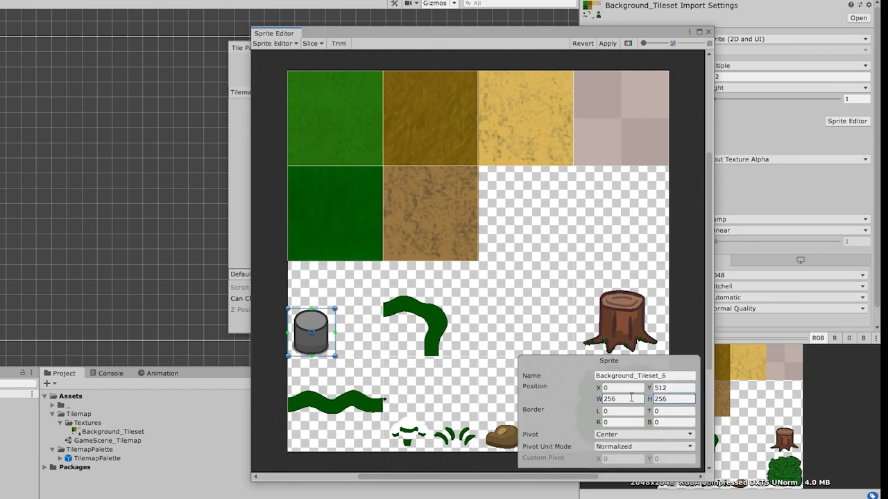
pyautogui.click(405, 404)
pyautogui.click(458, 409)
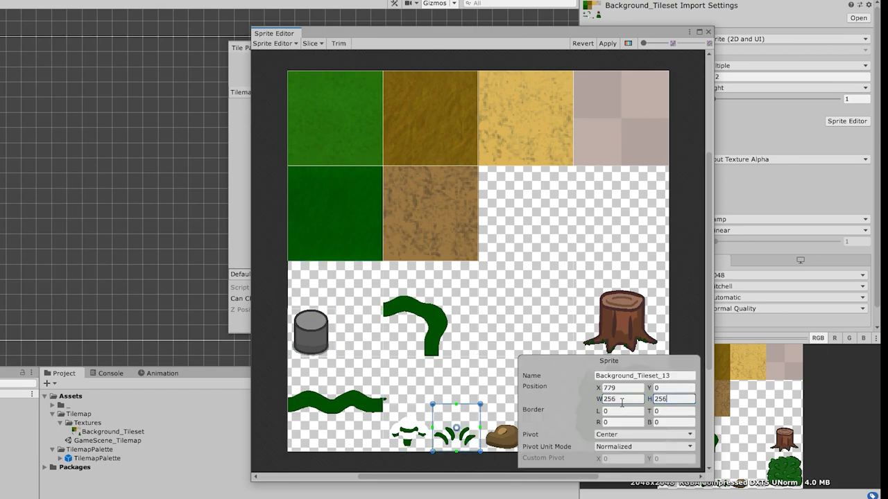
pyautogui.click(502, 436)
pyautogui.click(628, 400)
pyautogui.write('256')
pyautogui.click(478, 381)
pyautogui.moveTo(512, 440); pyautogui.dragTo(524, 409, button='middle')
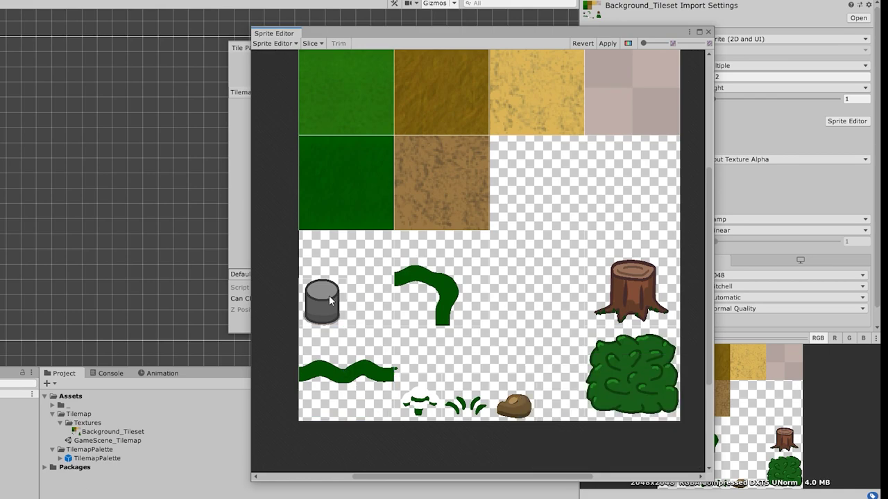
pyautogui.click(330, 298)
pyautogui.moveTo(487, 247); pyautogui.dragTo(490, 273, button='middle')
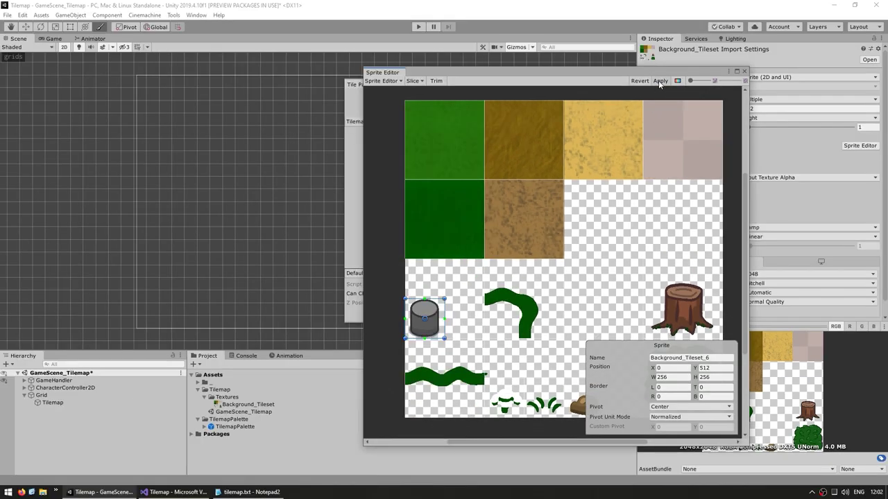
pyautogui.click(658, 80)
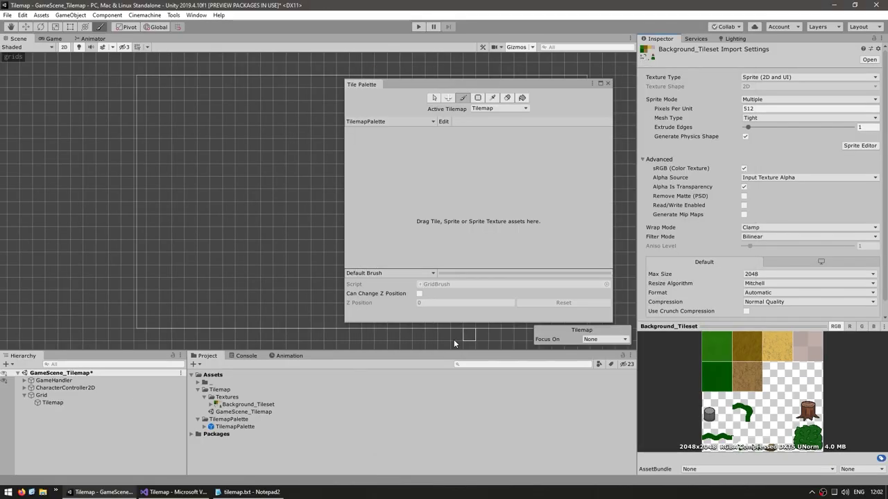
# - Expand Background_Tileset in the project and preview its individual sliced sprites one by one
pyautogui.click(251, 406)
pyautogui.click(212, 404)
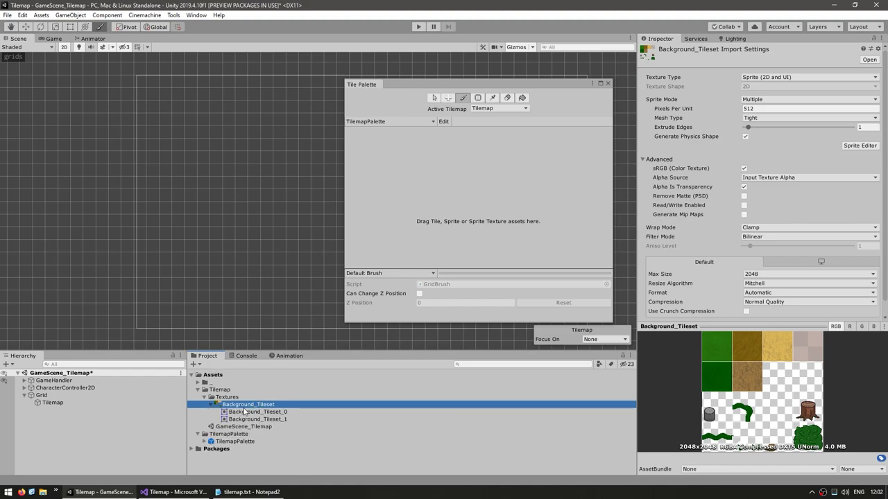
pyautogui.scroll(-3, 257, 439)
pyautogui.scroll(3, 266, 384)
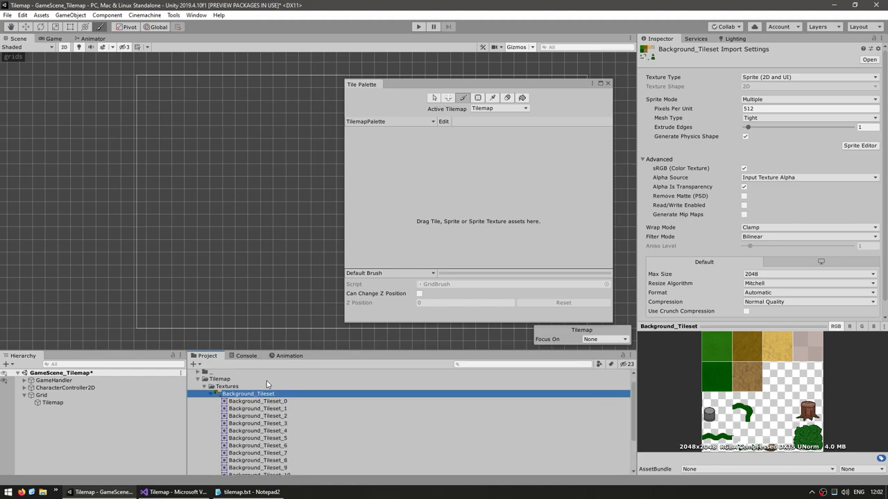
pyautogui.click(265, 417)
pyautogui.click(270, 401)
pyautogui.press('Down')
pyautogui.press('Down')
pyautogui.press('Down')
pyautogui.press('Down')
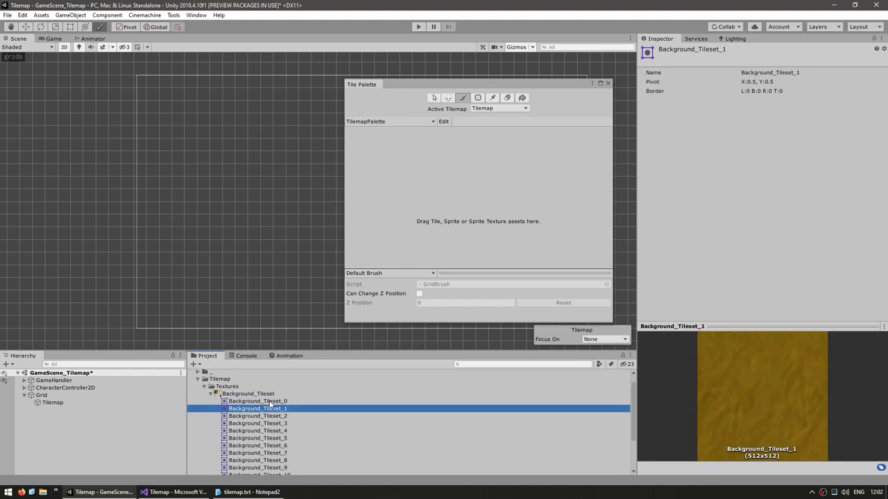
pyautogui.press('Down')
pyautogui.press('Down')
pyautogui.press('Down')
pyautogui.press('Down')
pyautogui.press('Down')
pyautogui.press('Down')
pyautogui.press('Down')
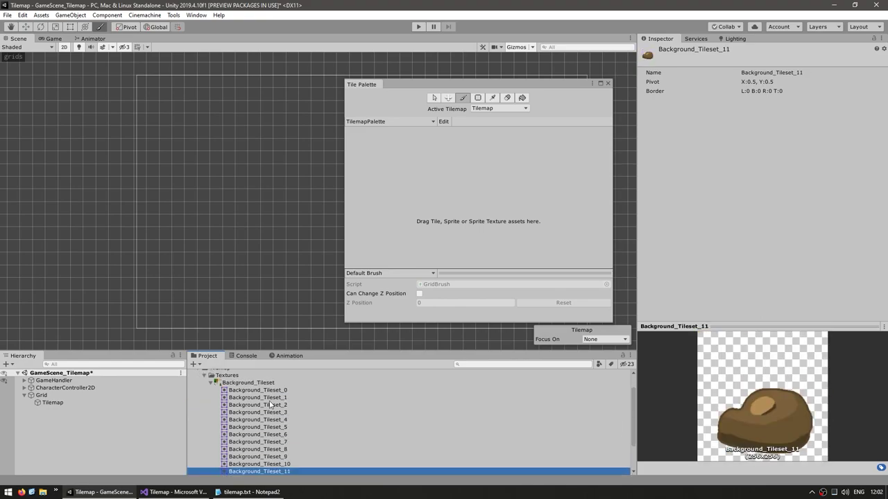
# - Add Background_Tileset to TilemapPalette, generating its tiles into a new Assets folder named TilemapPaletteSprites
pyautogui.scroll(2, 270, 405)
pyautogui.click(267, 405)
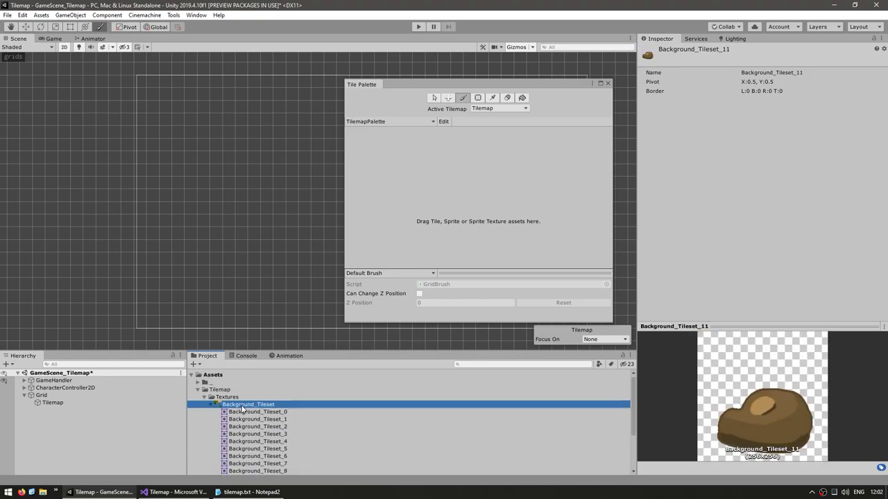
pyautogui.click(212, 407)
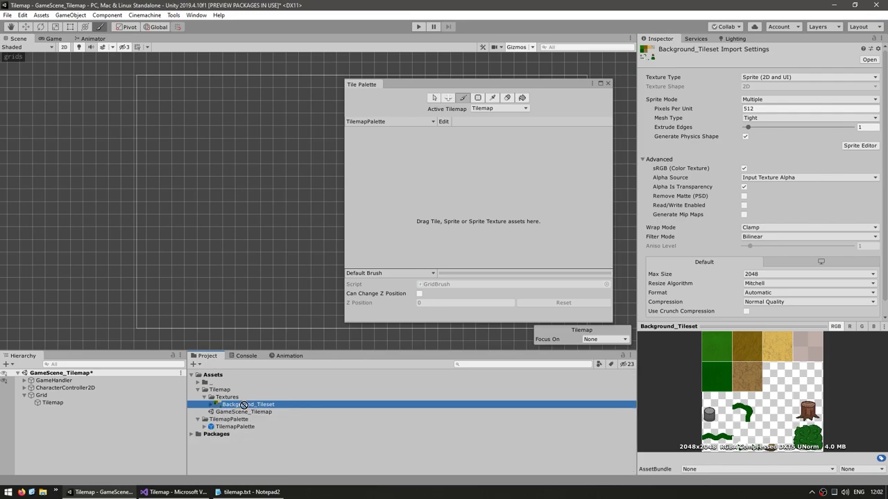
pyautogui.moveTo(239, 405); pyautogui.dragTo(450, 187)
pyautogui.rightClick(140, 148)
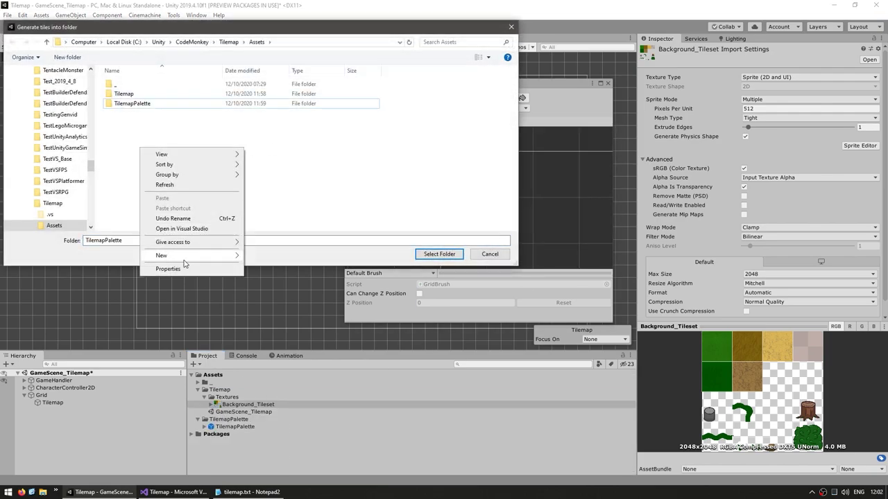
pyautogui.moveTo(188, 255)
pyautogui.click(270, 257)
pyautogui.write('TilemapPaletteSprites')
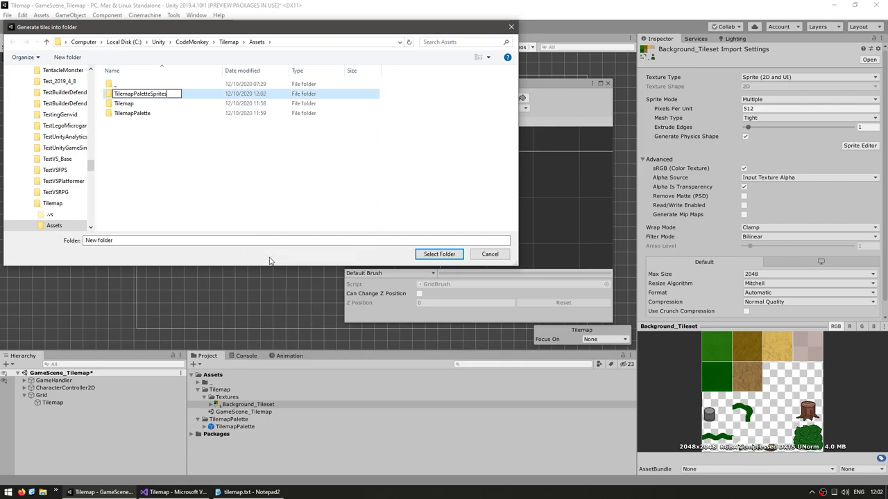
pyautogui.press('Return')
pyautogui.click(439, 254)
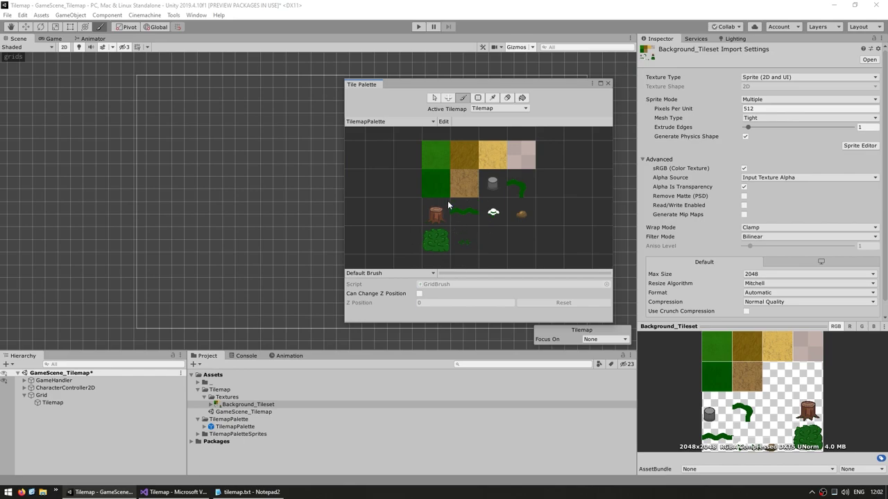
# - Paint a block of light green grass tiles, about 9 by 13 cells, inside the camera frame with the brush
pyautogui.click(466, 213)
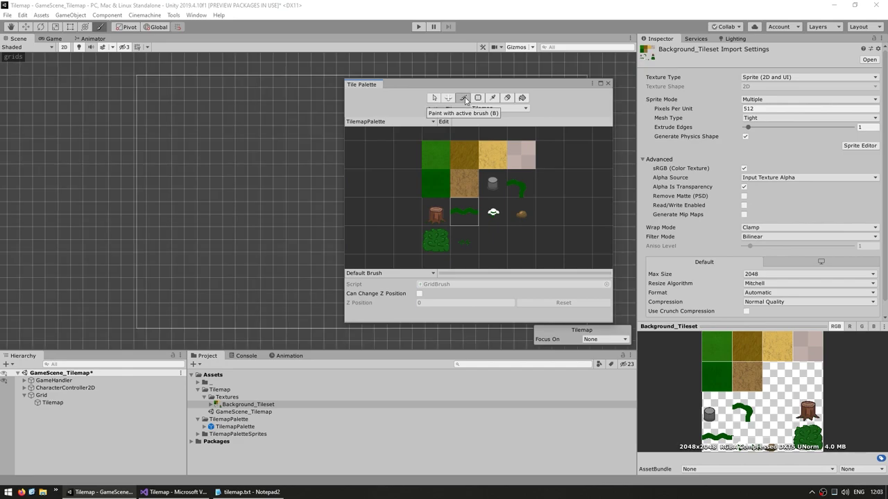
pyautogui.click(434, 157)
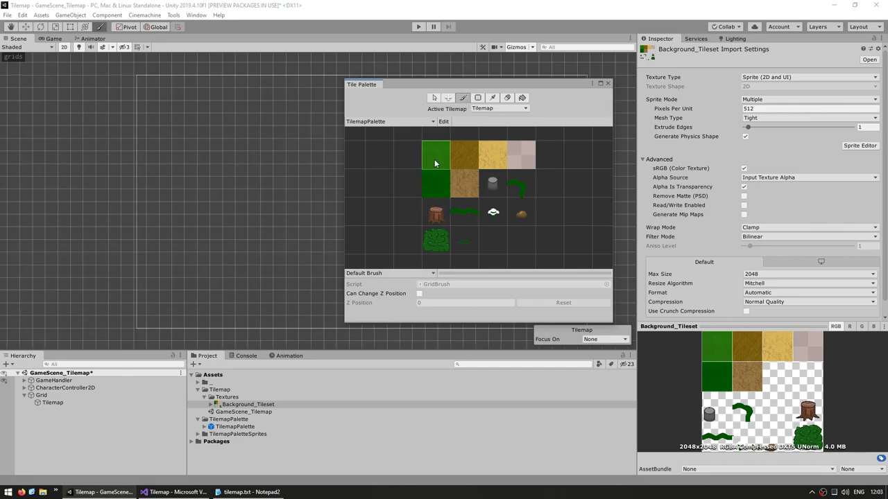
pyautogui.moveTo(254, 140)
pyautogui.mouseDown()
pyautogui.moveTo(179, 252)
pyautogui.moveTo(206, 234)
pyautogui.moveTo(255, 251)
pyautogui.moveTo(156, 287)
pyautogui.moveTo(169, 160)
pyautogui.mouseUp()
pyautogui.moveTo(250, 247)
pyautogui.mouseDown(button='middle')
pyautogui.moveTo(239, 250)
pyautogui.moveTo(228, 236)
pyautogui.moveTo(228, 253)
pyautogui.mouseUp(button='middle')
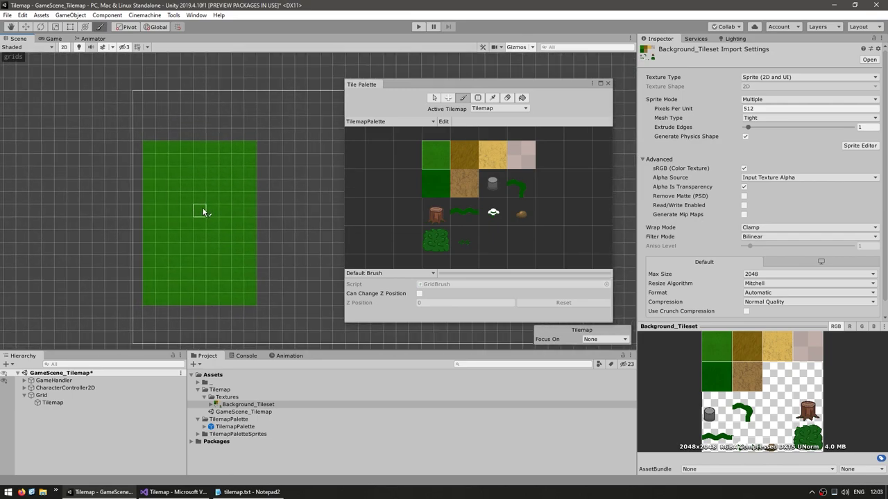
# - Maximize the Scene view, move the Tile Palette clear of the map and brush freehand grass strips beside the block
pyautogui.hotkey('shift', 'space')
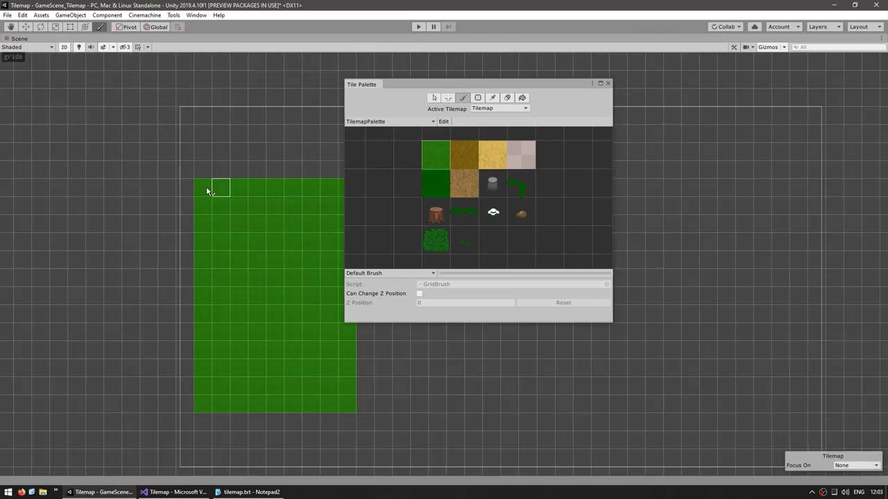
pyautogui.moveTo(459, 84); pyautogui.dragTo(692, 178)
pyautogui.moveTo(337, 217); pyautogui.dragTo(300, 199, button='middle')
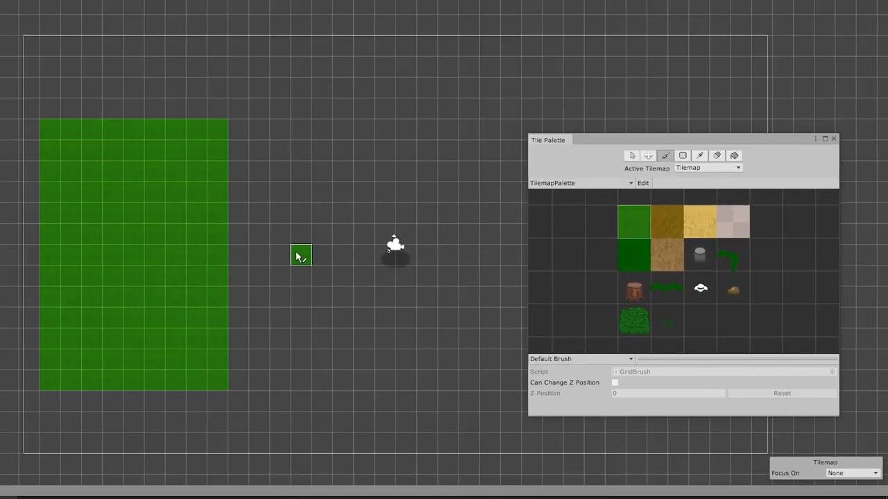
pyautogui.moveTo(323, 191)
pyautogui.mouseDown()
pyautogui.moveTo(333, 188)
pyautogui.moveTo(408, 386)
pyautogui.mouseUp()
pyautogui.moveTo(424, 196); pyautogui.dragTo(366, 204, button='middle')
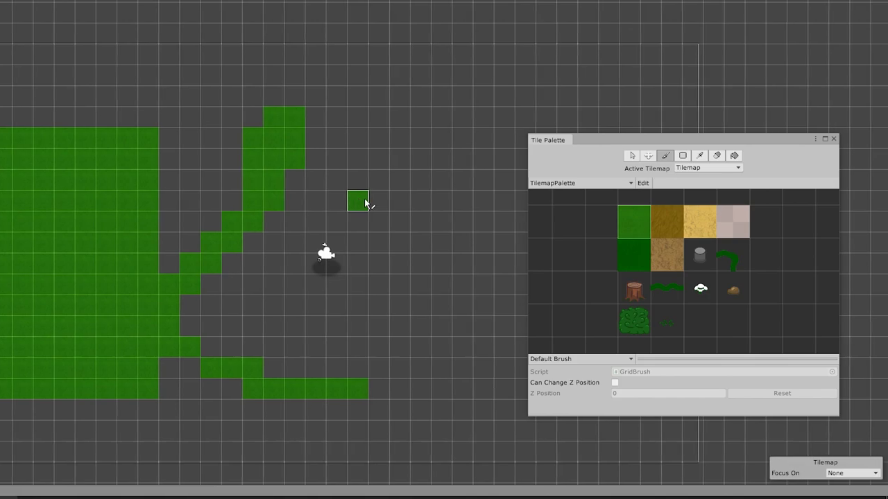
# - Box-fill a rectangle of about 13 by 7 light green tiles and erase scattered cells from it
pyautogui.click(682, 155)
pyautogui.moveTo(421, 200); pyautogui.dragTo(324, 203, button='middle')
pyautogui.moveTo(458, 101)
pyautogui.mouseDown()
pyautogui.moveTo(212, 317)
pyautogui.moveTo(214, 239)
pyautogui.mouseUp()
pyautogui.click(716, 155)
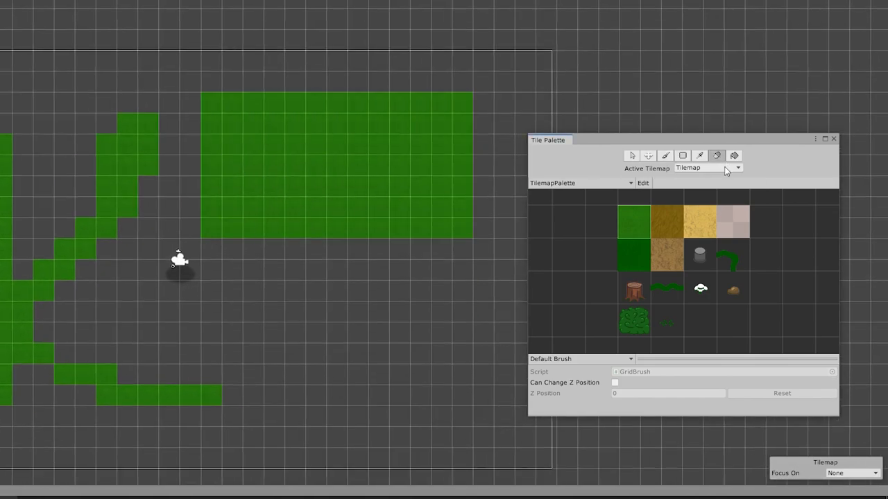
pyautogui.moveTo(436, 105)
pyautogui.mouseDown()
pyautogui.moveTo(274, 167)
pyautogui.moveTo(317, 236)
pyautogui.moveTo(363, 215)
pyautogui.moveTo(316, 231)
pyautogui.mouseUp()
# - Select the partly erased grass rectangle and move it one cell left and two cells down
pyautogui.click(632, 156)
pyautogui.moveTo(485, 78); pyautogui.dragTo(178, 252)
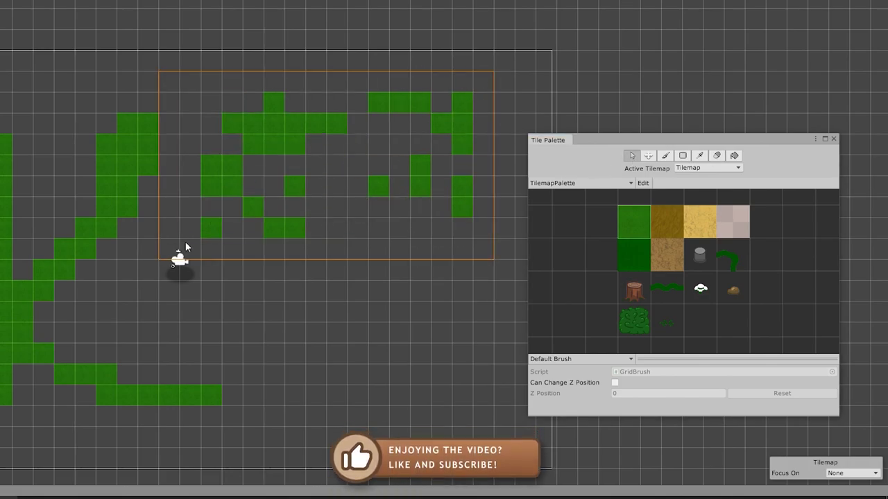
pyautogui.press('m')
pyautogui.moveTo(299, 179); pyautogui.dragTo(281, 218)
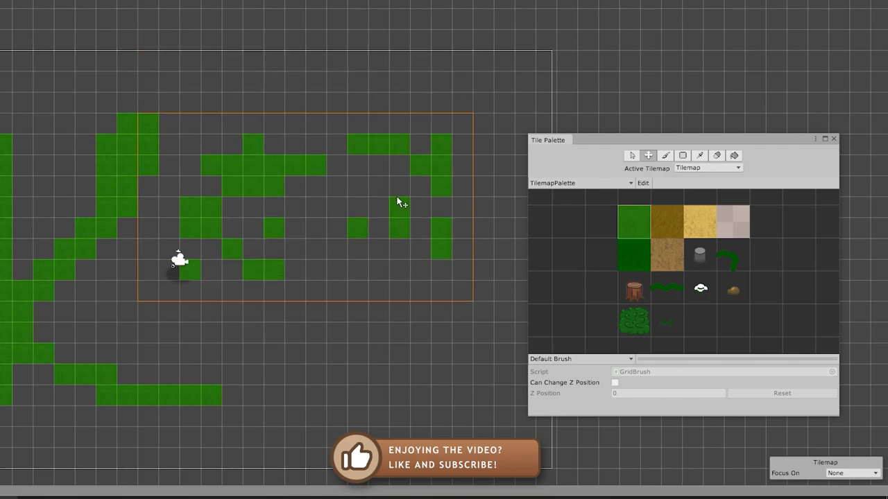
# - Brush more light green tiles around the moved patch and light brown dirt tiles across and below it
pyautogui.click(668, 156)
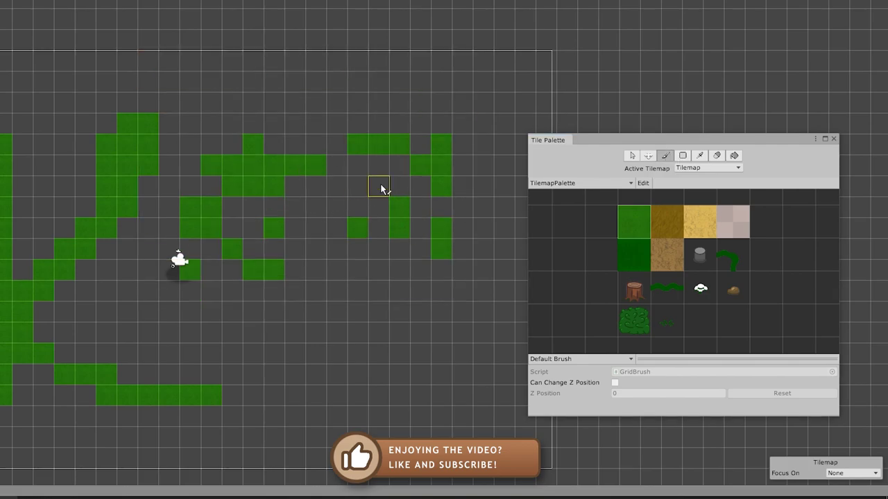
pyautogui.moveTo(336, 229)
pyautogui.mouseDown()
pyautogui.moveTo(320, 250)
pyautogui.moveTo(311, 119)
pyautogui.moveTo(286, 135)
pyautogui.mouseUp()
pyautogui.click(666, 255)
pyautogui.moveTo(423, 186)
pyautogui.mouseDown()
pyautogui.moveTo(248, 279)
pyautogui.moveTo(308, 312)
pyautogui.moveTo(403, 328)
pyautogui.mouseUp()
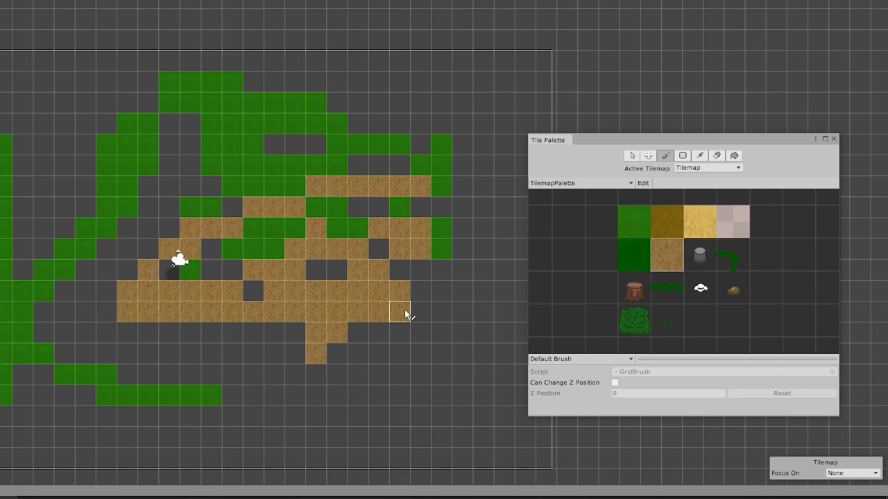
# - Erase the tiles at the patch's right side and repaint that area with grass and dirt tiles sampled from the map
pyautogui.moveTo(448, 131)
pyautogui.keyDown('shift'); pyautogui.mouseDown()
pyautogui.moveTo(400, 135)
pyautogui.moveTo(368, 122)
pyautogui.moveTo(430, 224)
pyautogui.moveTo(448, 188)
pyautogui.mouseUp(); pyautogui.keyUp('shift')
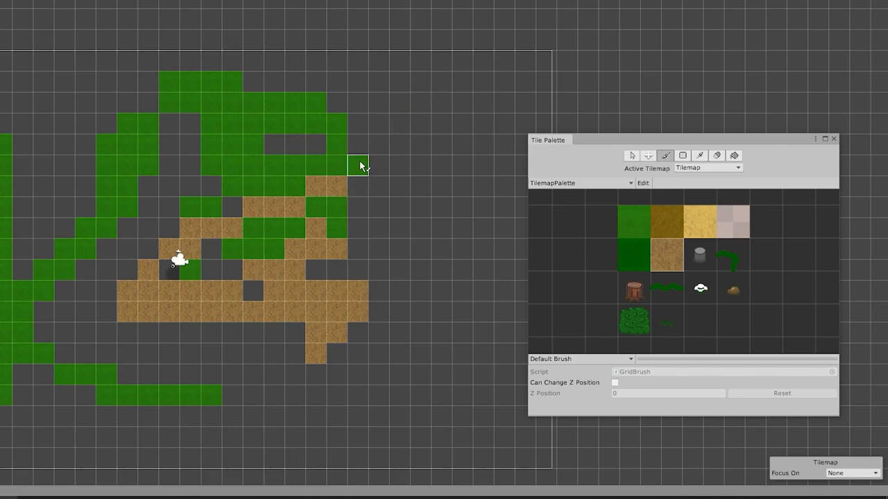
pyautogui.moveTo(360, 163)
pyautogui.mouseDown()
pyautogui.moveTo(380, 210)
pyautogui.moveTo(393, 135)
pyautogui.moveTo(381, 164)
pyautogui.mouseUp()
pyautogui.keyDown('ctrl'); pyautogui.click(336, 298); pyautogui.keyUp('ctrl')
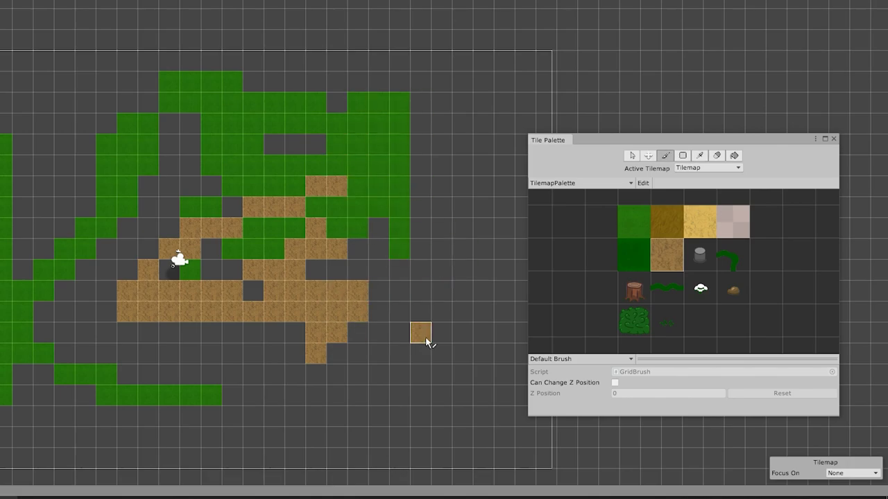
pyautogui.moveTo(420, 239)
pyautogui.mouseDown()
pyautogui.moveTo(432, 230)
pyautogui.moveTo(479, 240)
pyautogui.moveTo(470, 248)
pyautogui.mouseUp()
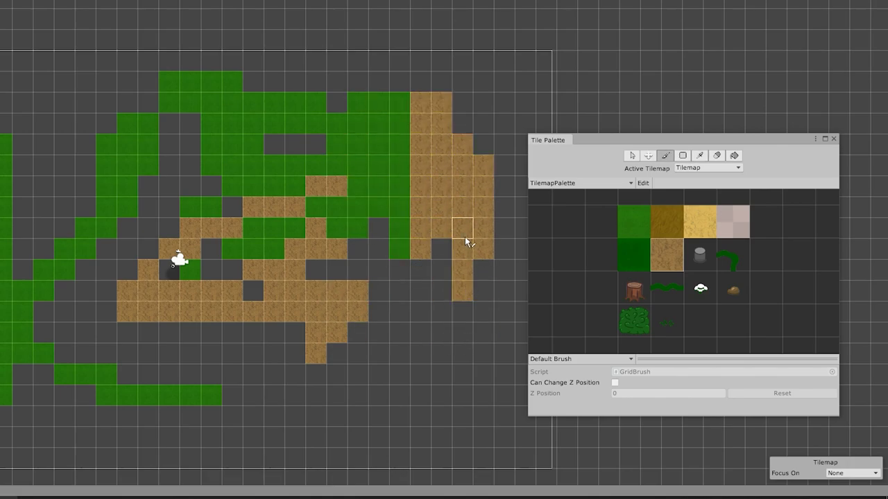
# - Erase the painted test tiles from the middle of the map
pyautogui.scroll(-1, 465, 237)
pyautogui.moveTo(315, 191); pyautogui.dragTo(349, 175, button='middle')
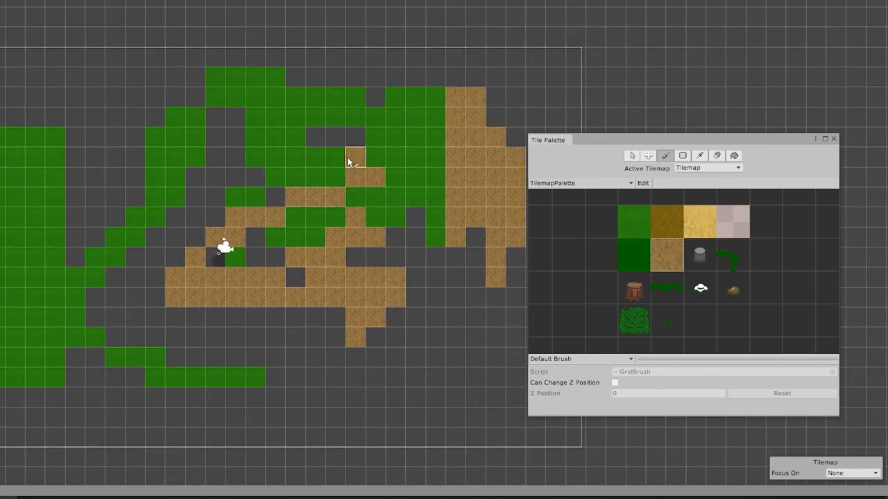
pyautogui.scroll(-1, 188, 168)
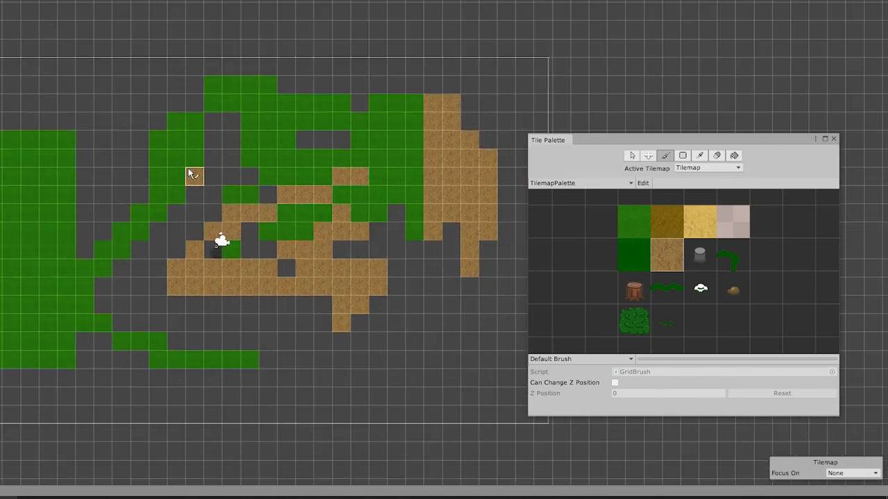
pyautogui.moveTo(104, 145); pyautogui.dragTo(181, 137, button='middle')
pyautogui.scroll(-3, 181, 137)
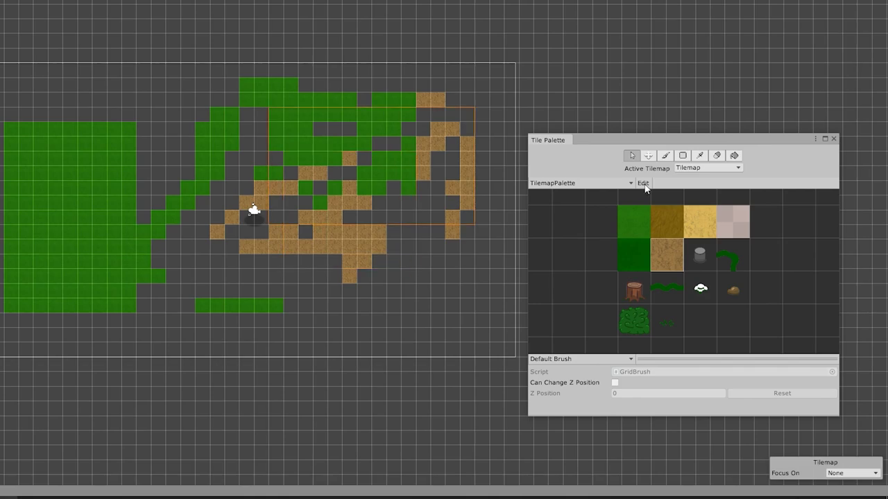
pyautogui.click(716, 156)
pyautogui.moveTo(453, 129)
pyautogui.mouseDown()
pyautogui.moveTo(386, 230)
pyautogui.moveTo(140, 261)
pyautogui.moveTo(132, 273)
pyautogui.mouseUp()
# - Box-fill the whole map area with light green grass tiles and lay a horizontal light brown dirt path across it
pyautogui.click(634, 223)
pyautogui.click(682, 156)
pyautogui.moveTo(525, 56); pyautogui.dragTo(2, 362)
pyautogui.click(666, 255)
pyautogui.moveTo(70, 188); pyautogui.dragTo(410, 218)
# - Extend the dirt path downward from its right end with a branch three tiles wide, forming an L shape
pyautogui.click(632, 156)
pyautogui.moveTo(403, 208); pyautogui.dragTo(402, 229, button='middle')
pyautogui.scroll(1, 403, 229)
pyautogui.moveTo(410, 255); pyautogui.dragTo(376, 338)
pyautogui.press('u')
pyautogui.moveTo(399, 228); pyautogui.dragTo(409, 191, button='middle')
# - Select the L-shaped dirt path with its surrounding grass and move it slightly up and to the right
pyautogui.press('s')
pyautogui.moveTo(16, 137); pyautogui.dragTo(451, 331)
pyautogui.press('m')
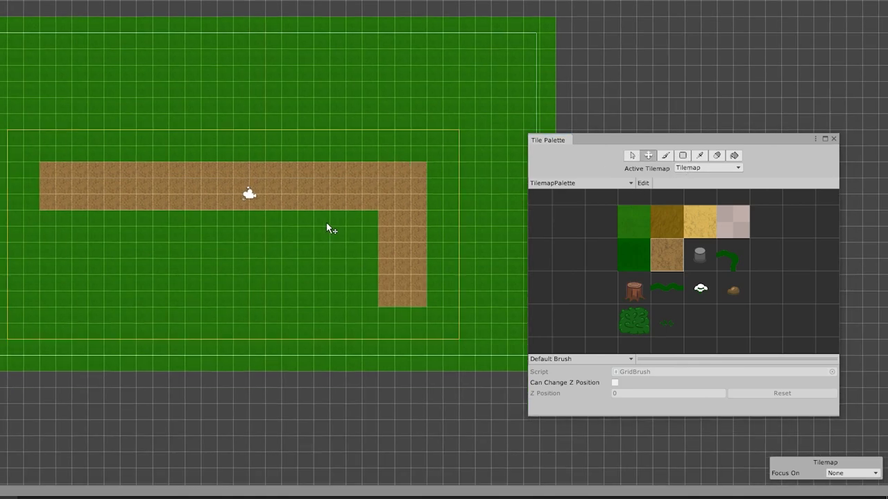
pyautogui.moveTo(327, 224); pyautogui.dragTo(342, 192)
# - Paint light green grass tiles into the gaps left along the left and lower edges of the moved area
pyautogui.click(666, 157)
pyautogui.click(634, 223)
pyautogui.moveTo(15, 139)
pyautogui.mouseDown()
pyautogui.moveTo(11, 312)
pyautogui.moveTo(19, 332)
pyautogui.mouseUp()
pyautogui.moveTo(285, 305); pyautogui.dragTo(234, 370, button='middle')
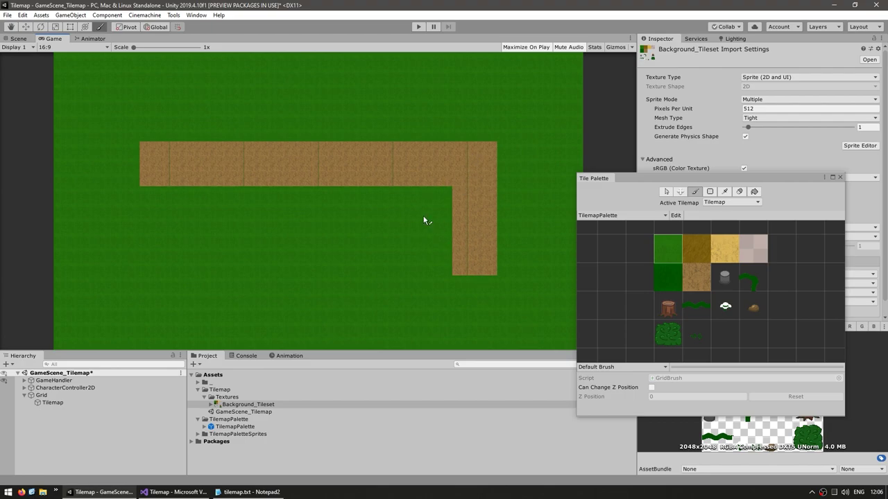
# - Enlarge the Game view to inspect the tile seams and create a Sprite Atlas named BackgroundSpriteAtlas in the Textures folder
pyautogui.moveTo(146, 47); pyautogui.dragTo(171, 47)
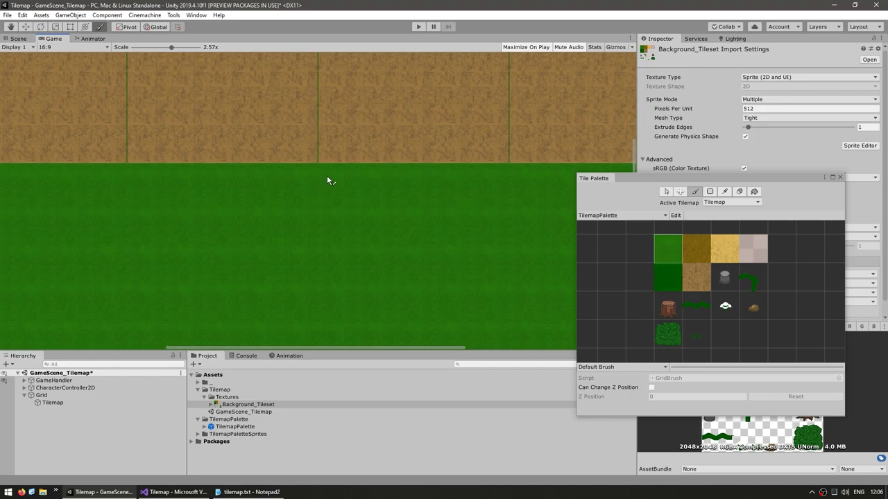
pyautogui.click(244, 405)
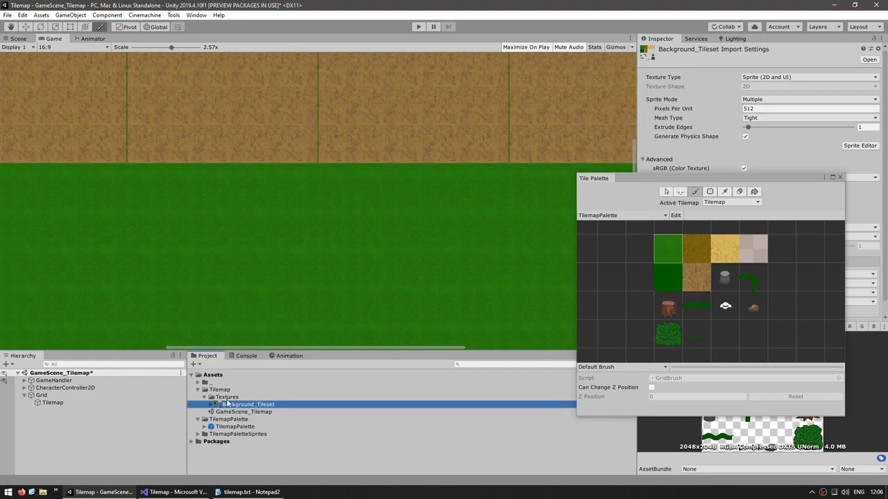
pyautogui.rightClick(225, 399)
pyautogui.moveTo(257, 162)
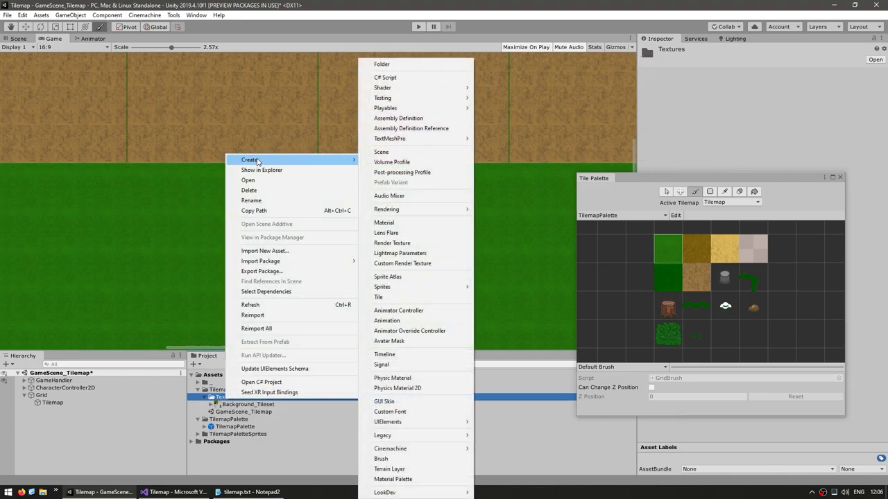
pyautogui.click(388, 277)
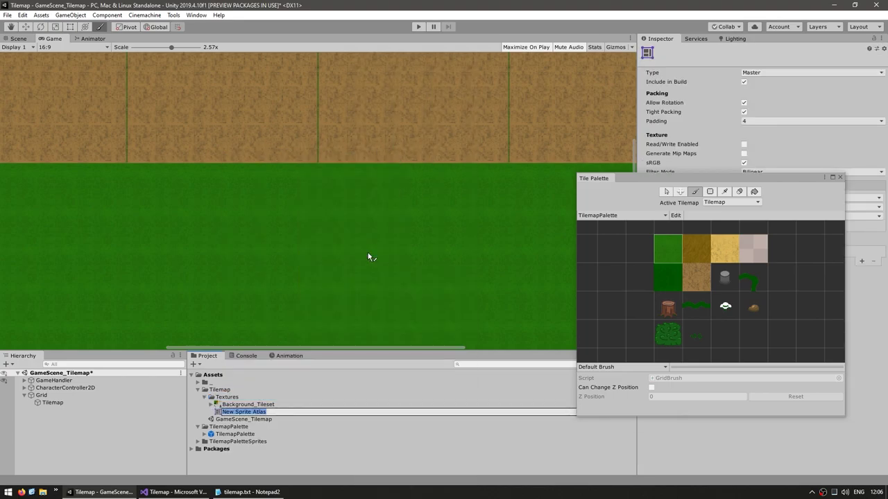
pyautogui.write('BackgroundSpriteAtlas')
pyautogui.click(368, 253)
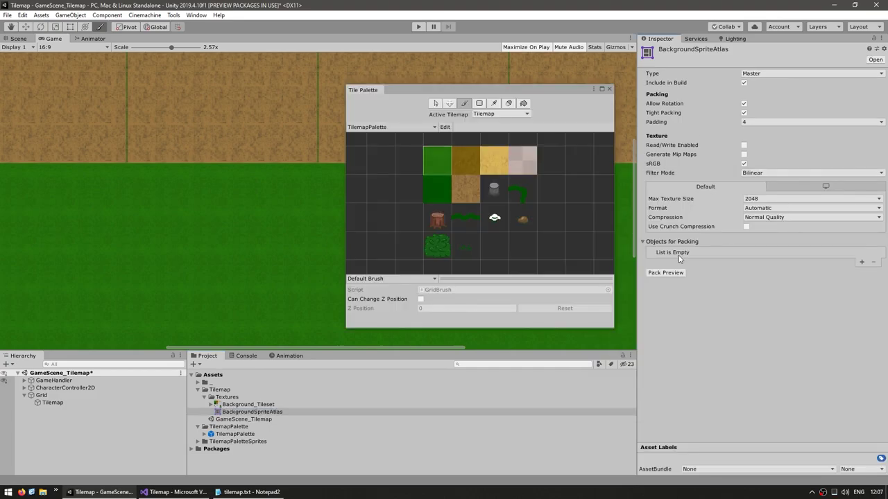
# - Add the Background_Tileset texture to the objects for packing in BackgroundSpriteAtlas
pyautogui.click(862, 262)
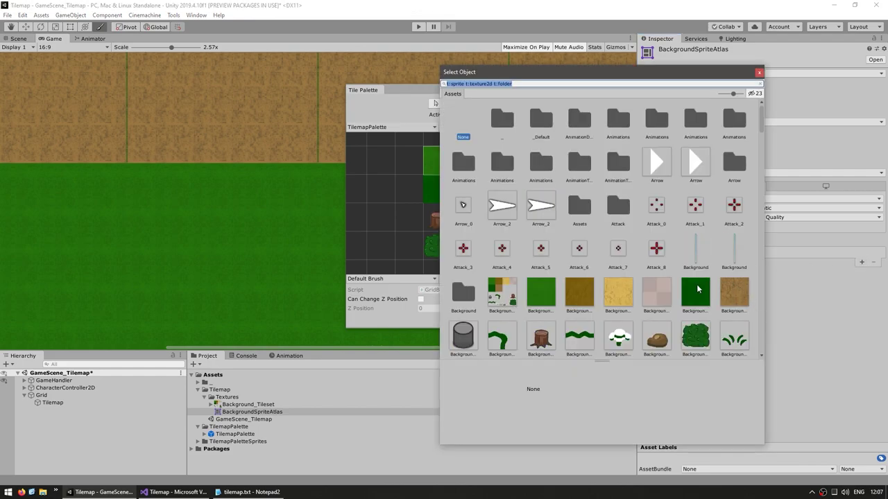
pyautogui.scroll(-2, 698, 290)
pyautogui.click(544, 241)
pyautogui.click(583, 243)
pyautogui.click(626, 247)
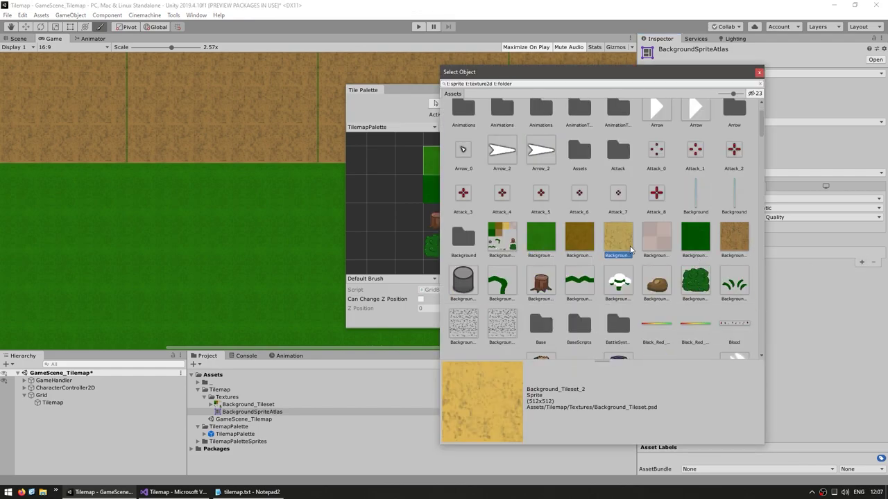
pyautogui.click(649, 250)
pyautogui.click(494, 243)
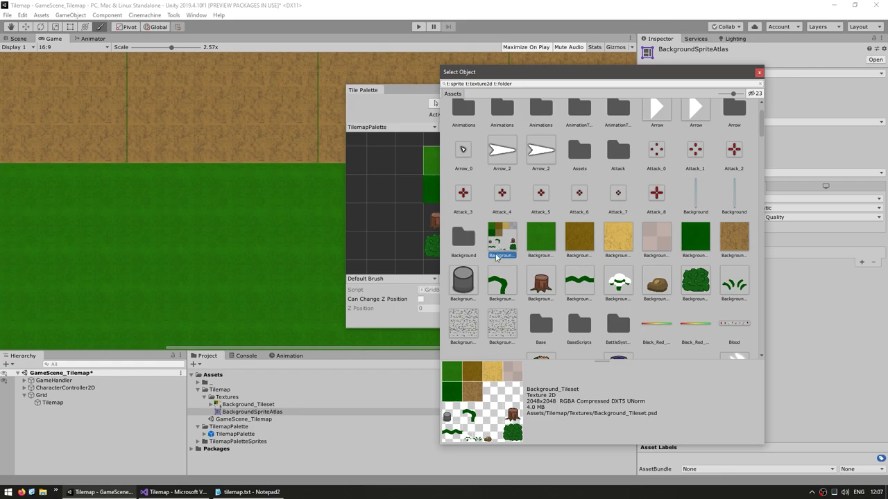
pyautogui.doubleClick(496, 256)
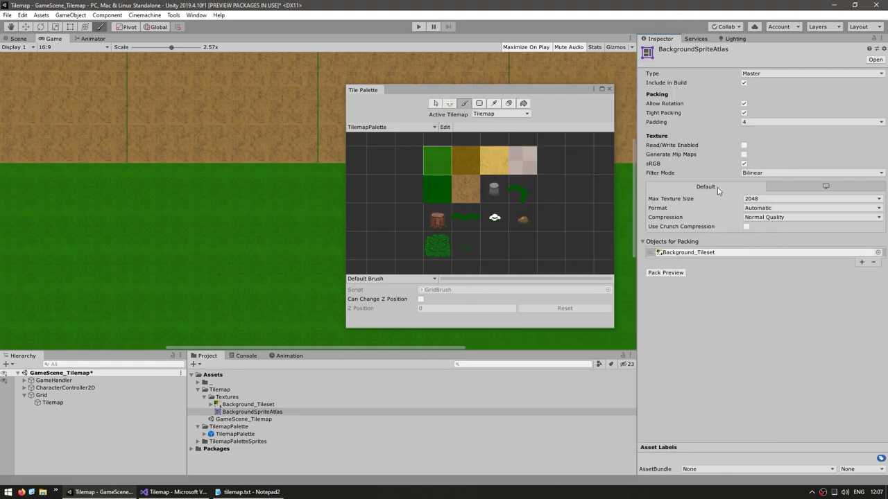
# - Generate the pack preview of BackgroundSpriteAtlas and run the game to check the seams between the path tiles
pyautogui.click(662, 274)
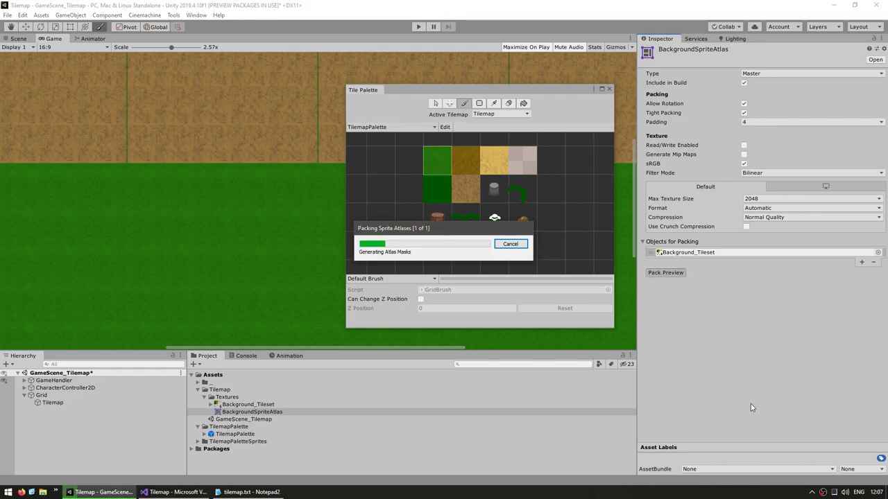
pyautogui.moveTo(290, 156); pyautogui.dragTo(248, 230, button='middle')
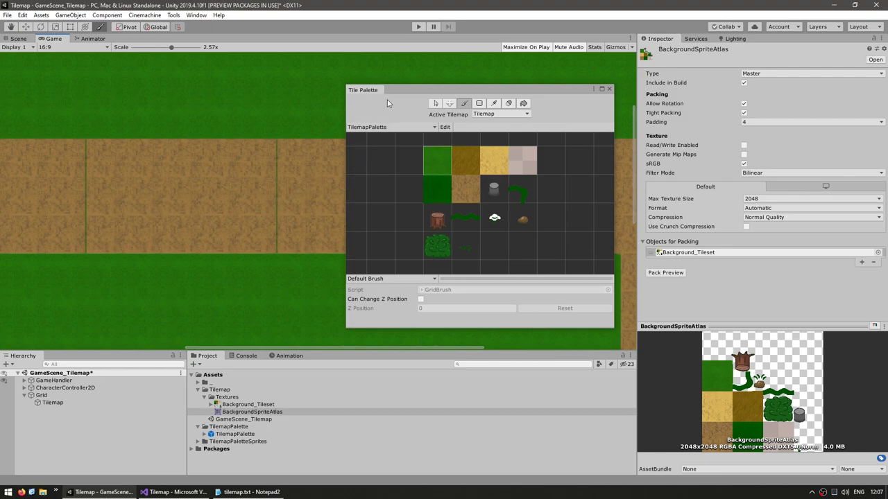
pyautogui.click(419, 28)
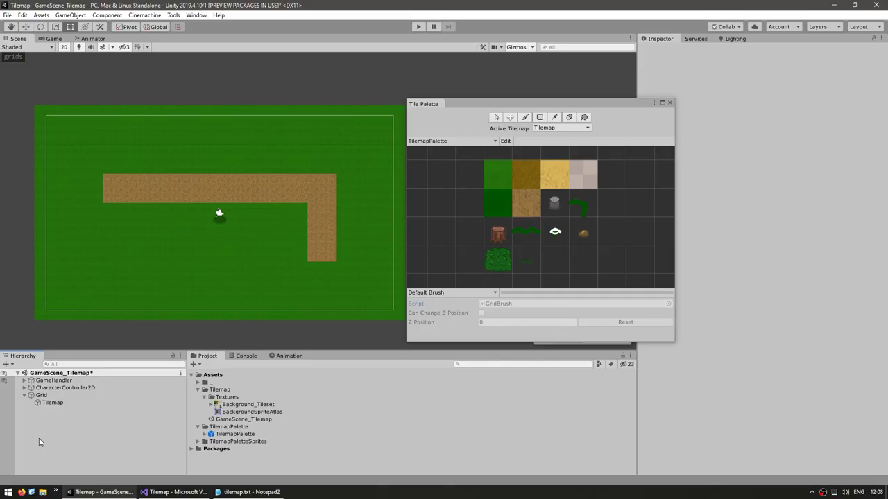
# - Rename the Tilemap object under Grid as Tilemap_Background
pyautogui.click(43, 395)
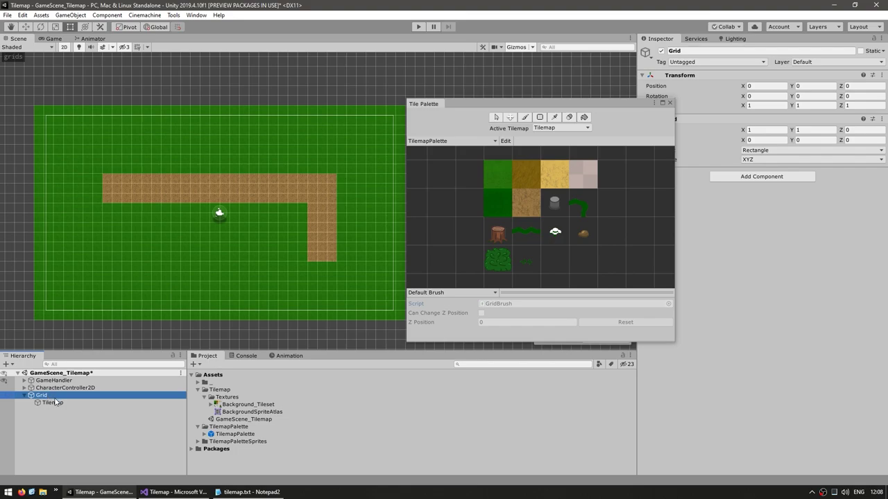
pyautogui.click(55, 402)
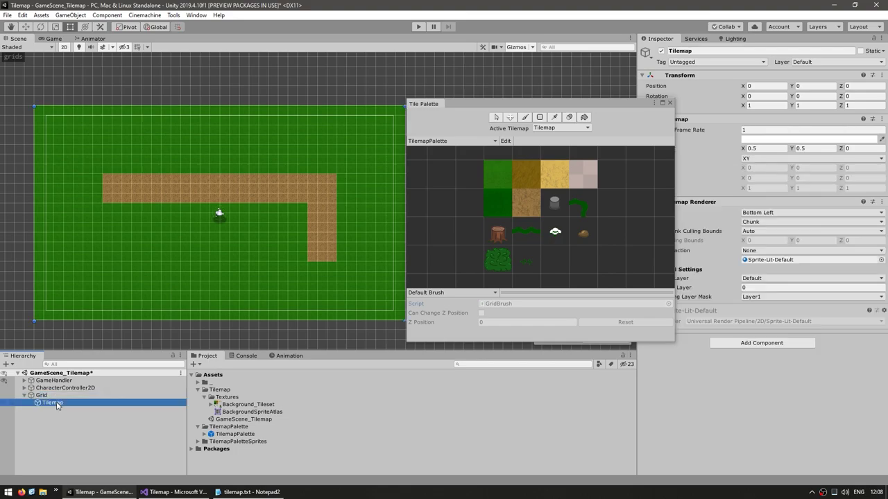
pyautogui.click(55, 403)
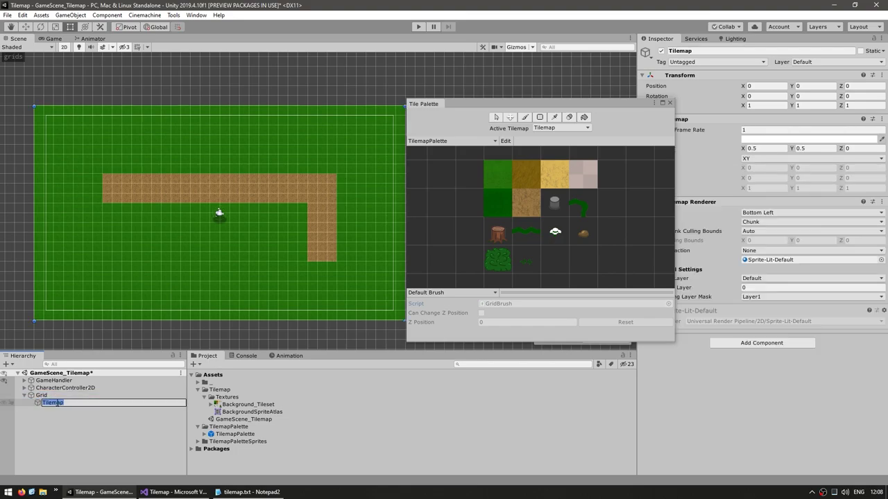
pyautogui.write('_Background')
pyautogui.press('Return')
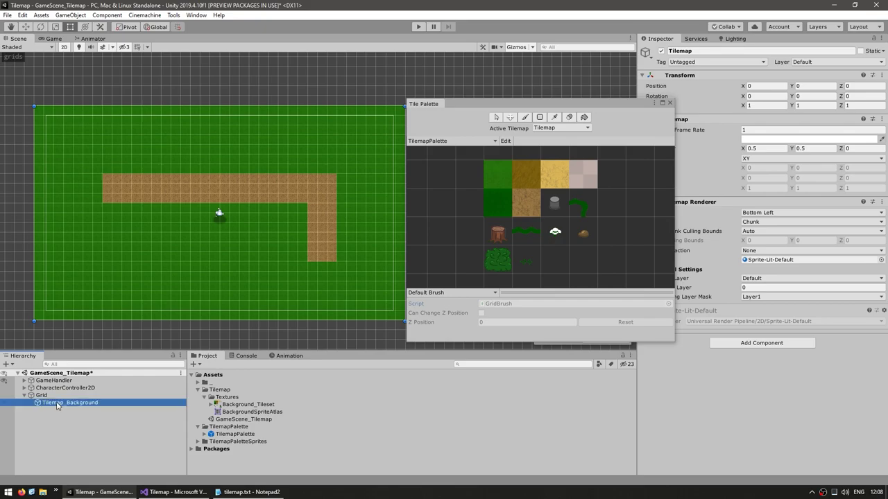
# - Duplicate Tilemap_Background under Grid and rename the copy as Tilemap_Over
pyautogui.hotkey('ctrl', 'd')
pyautogui.press('F2')
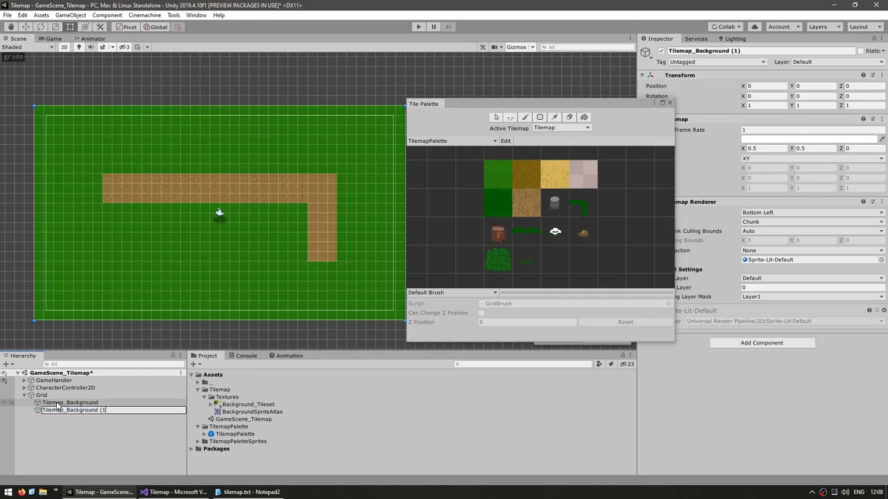
pyautogui.press('BackSpace')
pyautogui.press('BackSpace')
pyautogui.press('BackSpace')
pyautogui.press('BackSpace')
pyautogui.press('BackSpace')
pyautogui.press('BackSpace')
pyautogui.press('BackSpace')
pyautogui.press('BackSpace')
pyautogui.press('BackSpace')
pyautogui.press('BackSpace')
pyautogui.press('BackSpace')
pyautogui.press('BackSpace')
pyautogui.press('BackSpace')
pyautogui.write('Over')
pyautogui.press('Return')
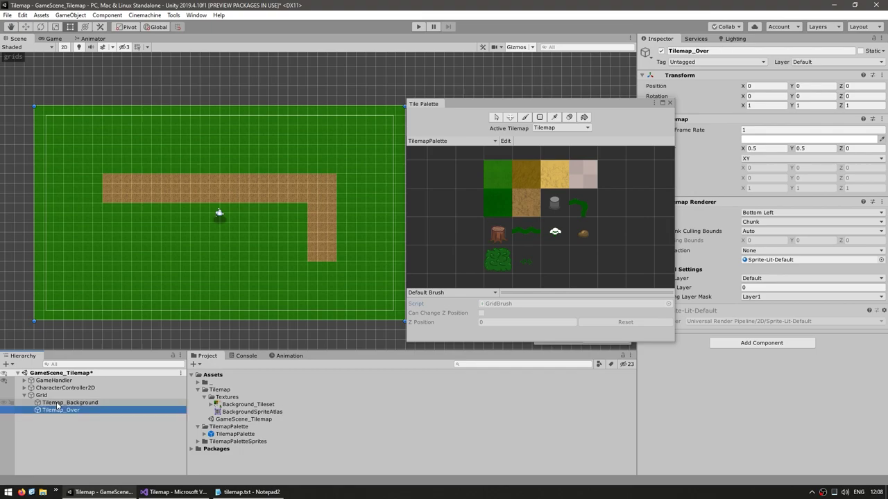
# - Move Tilemap_Over clear of the background map, to about X 7.6, Y 25.8
pyautogui.moveTo(175, 217); pyautogui.dragTo(172, 221, button='middle')
pyautogui.scroll(-2, 172, 221)
pyautogui.press('w')
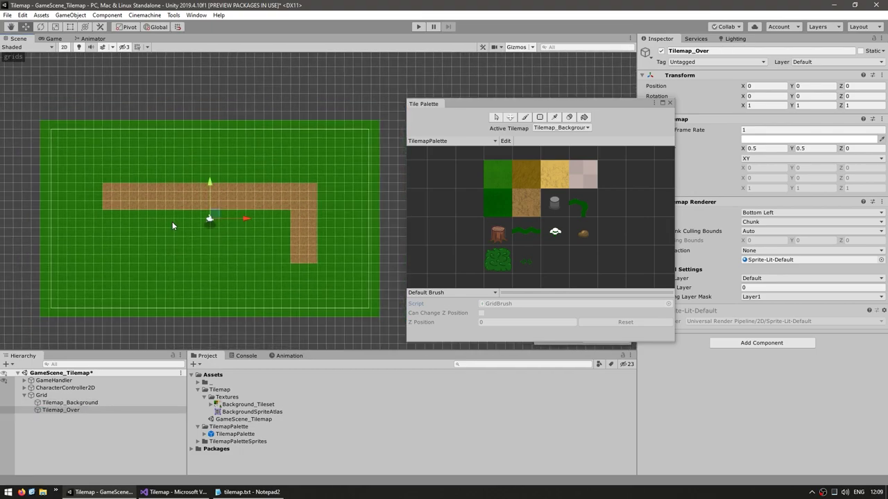
pyautogui.scroll(-3, 167, 316)
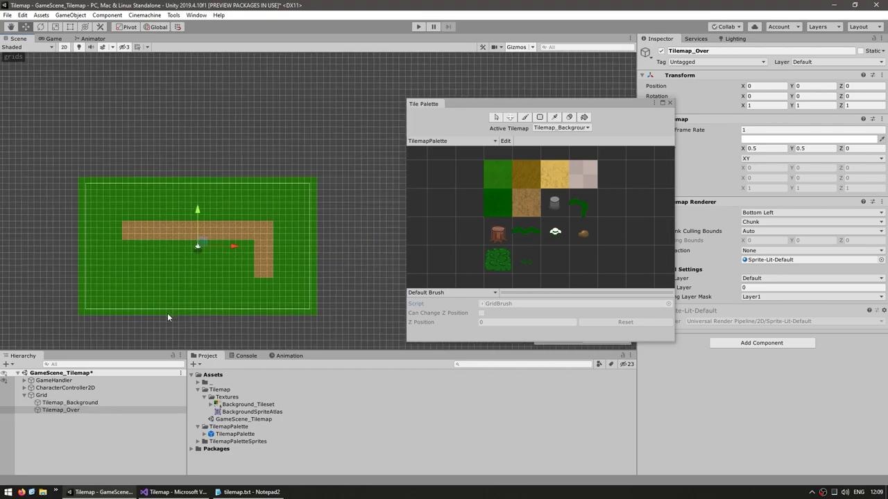
pyautogui.moveTo(216, 213); pyautogui.dragTo(204, 226, button='middle')
pyautogui.scroll(-1, 195, 258)
pyautogui.moveTo(195, 255); pyautogui.dragTo(263, 118)
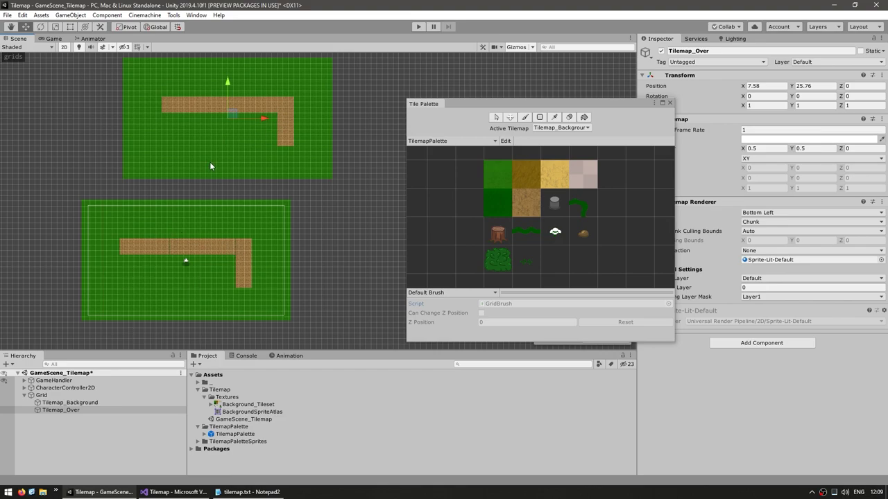
pyautogui.moveTo(212, 160); pyautogui.dragTo(270, 286, button='middle')
pyautogui.scroll(4, 270, 286)
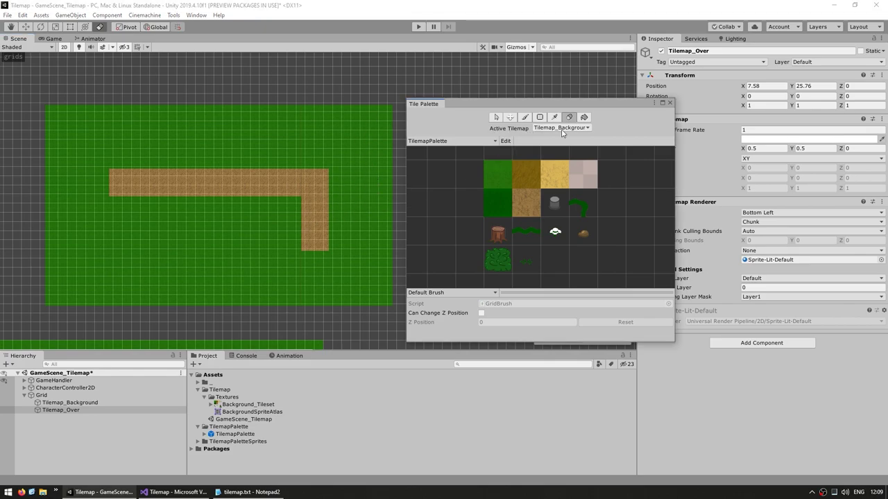
# - Make Tilemap_Over the active tilemap and erase all the grass and path tiles copied onto it
pyautogui.click(549, 129)
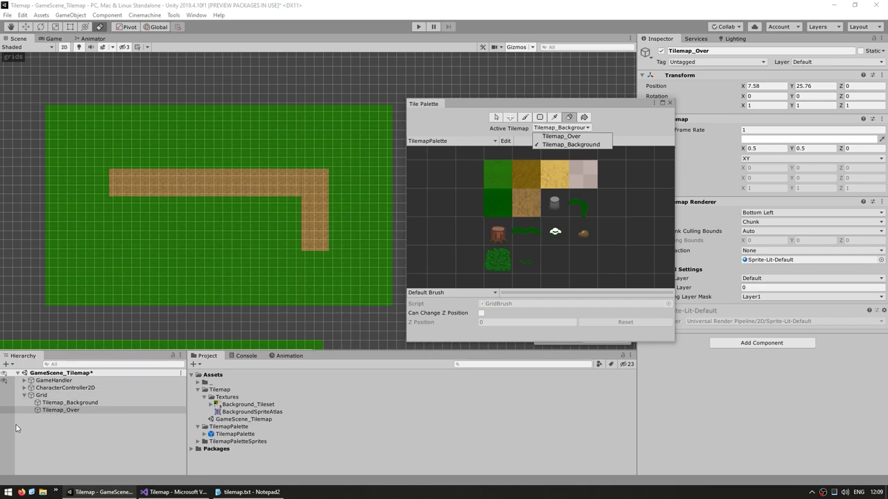
pyautogui.click(561, 136)
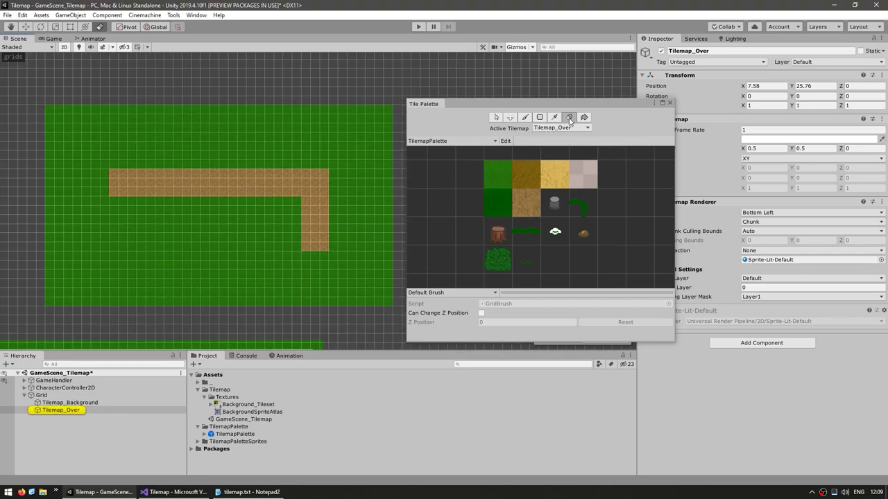
pyautogui.press('d')
pyautogui.moveTo(342, 233)
pyautogui.mouseDown()
pyautogui.moveTo(280, 228)
pyautogui.moveTo(67, 289)
pyautogui.moveTo(327, 237)
pyautogui.mouseUp()
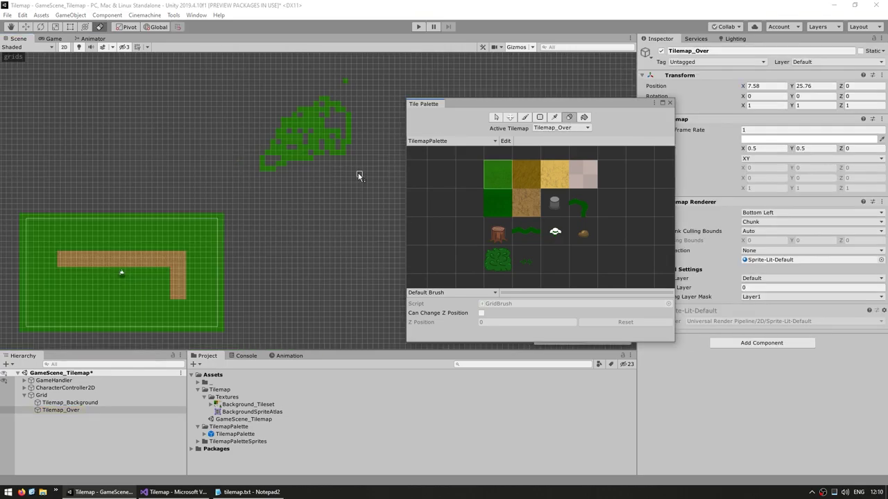
pyautogui.press('i')
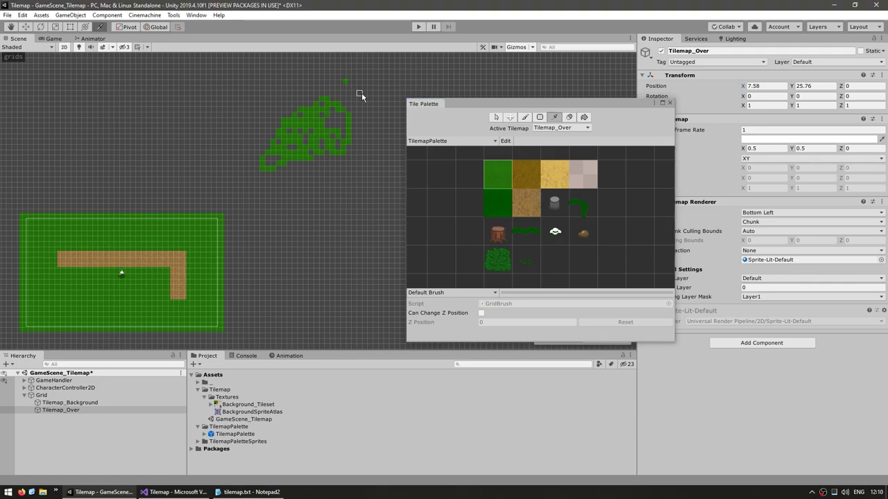
pyautogui.moveTo(361, 93); pyautogui.dragTo(270, 169)
pyautogui.press('d')
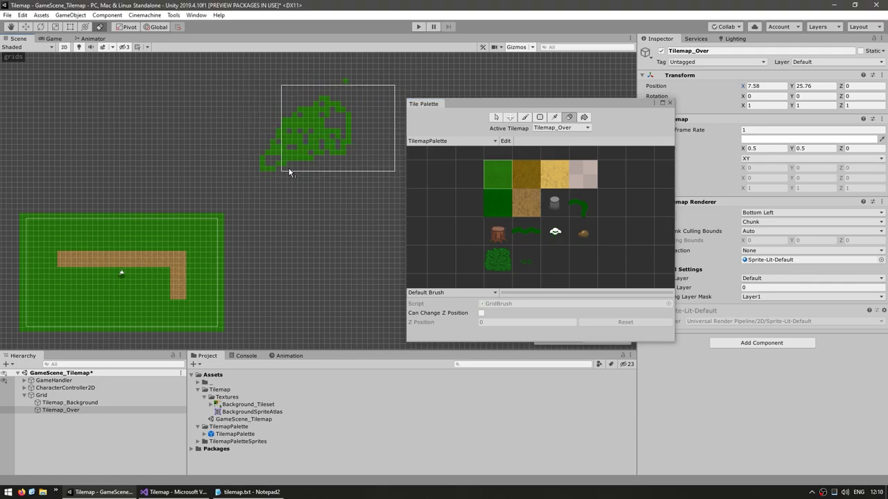
pyautogui.click(253, 178)
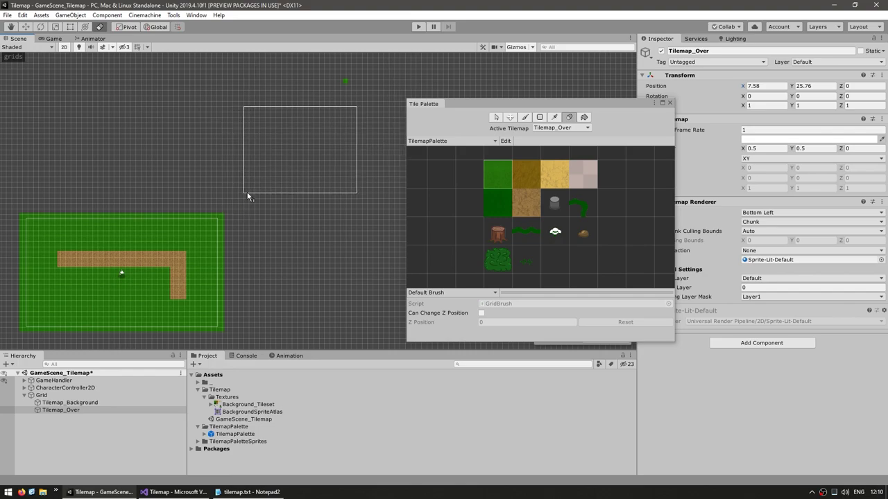
pyautogui.press('s')
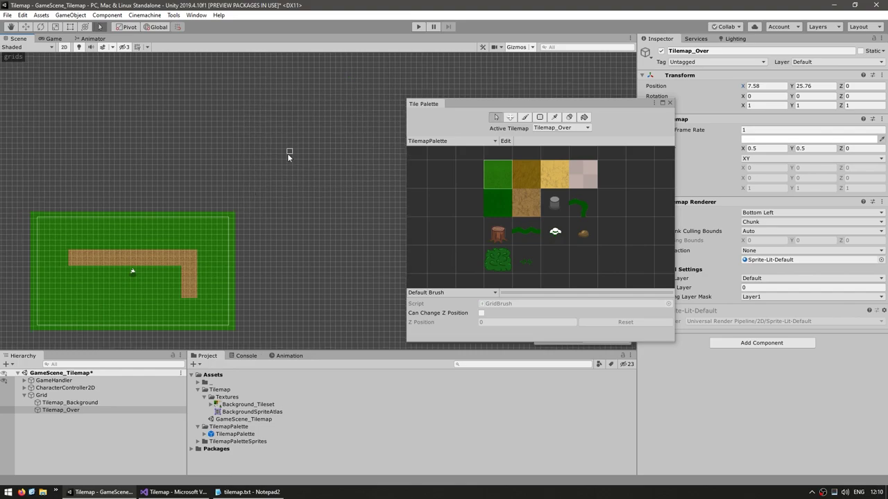
# - Set Tilemap_Over's position to X 0, Y 0 and its Order in Layer to 10
pyautogui.click(773, 96)
pyautogui.click(770, 86)
pyautogui.write('0')
pyautogui.press('Tab')
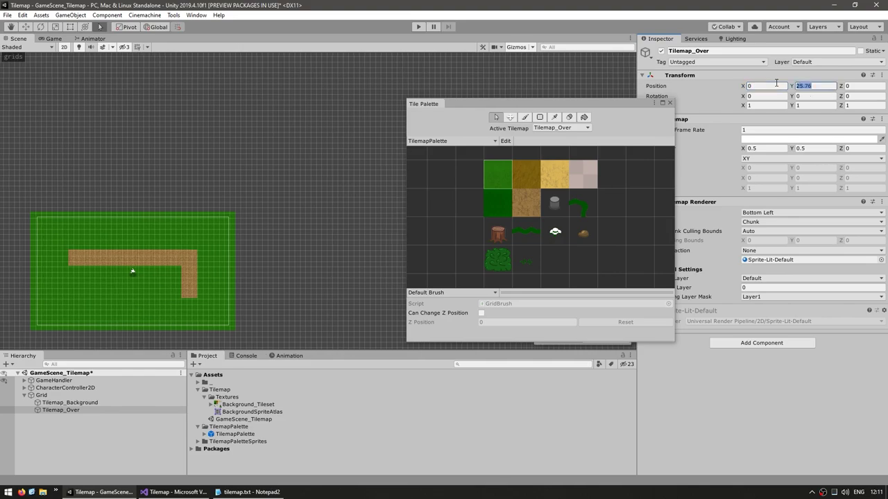
pyautogui.write('0')
pyautogui.press('Tab')
pyautogui.moveTo(229, 229); pyautogui.dragTo(287, 155, button='middle')
pyautogui.scroll(8, 271, 160)
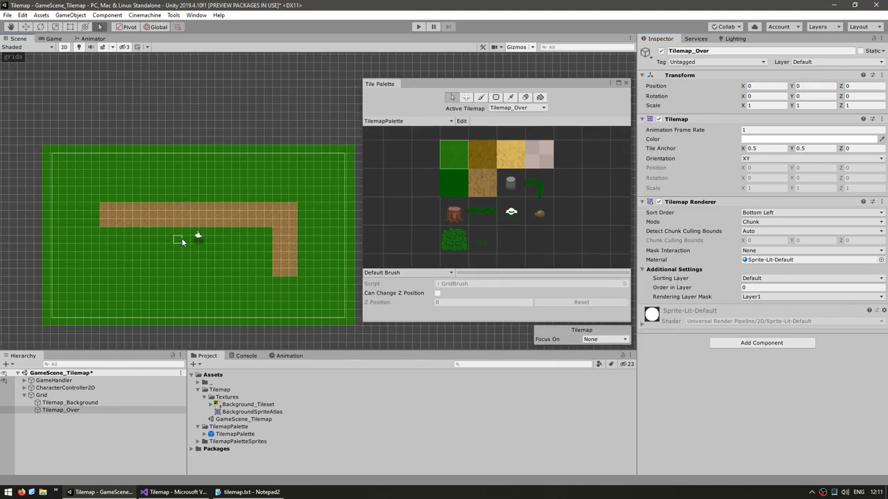
pyautogui.scroll(2, 184, 226)
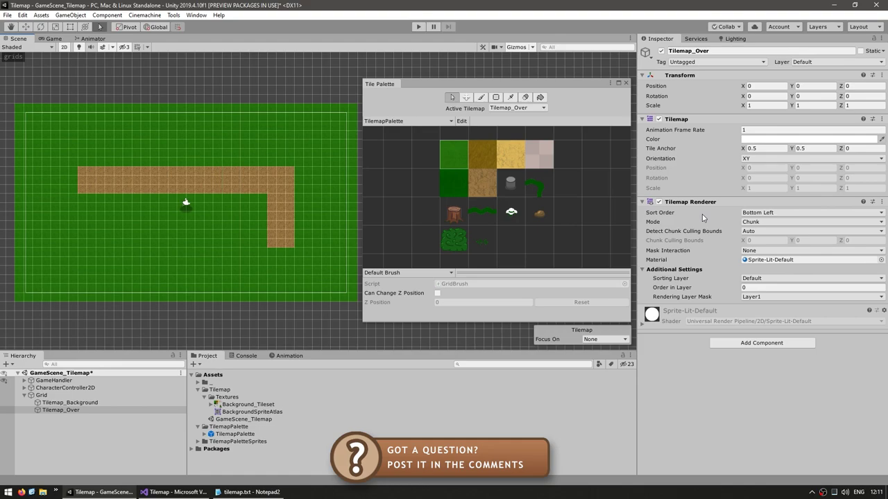
pyautogui.click(669, 291)
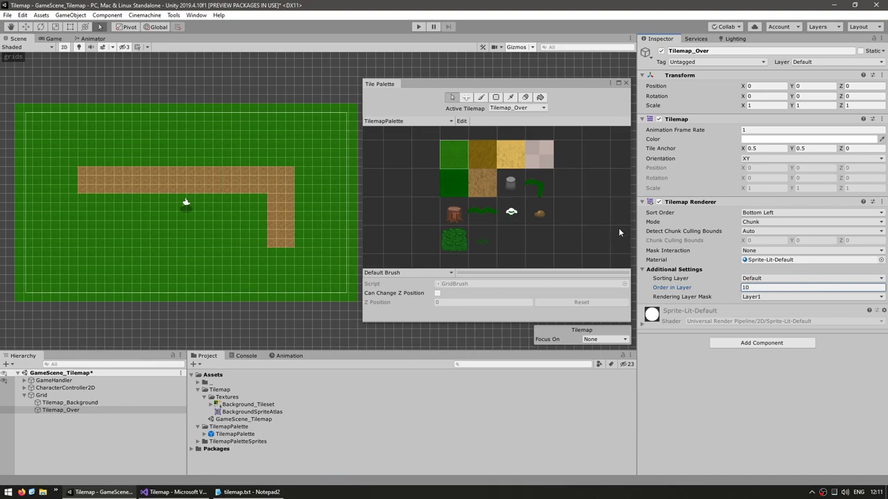
# - Paint a tree stump tile on Tilemap_Over in the grass just above the path's right end
pyautogui.scroll(2, 187, 255)
pyautogui.click(261, 119)
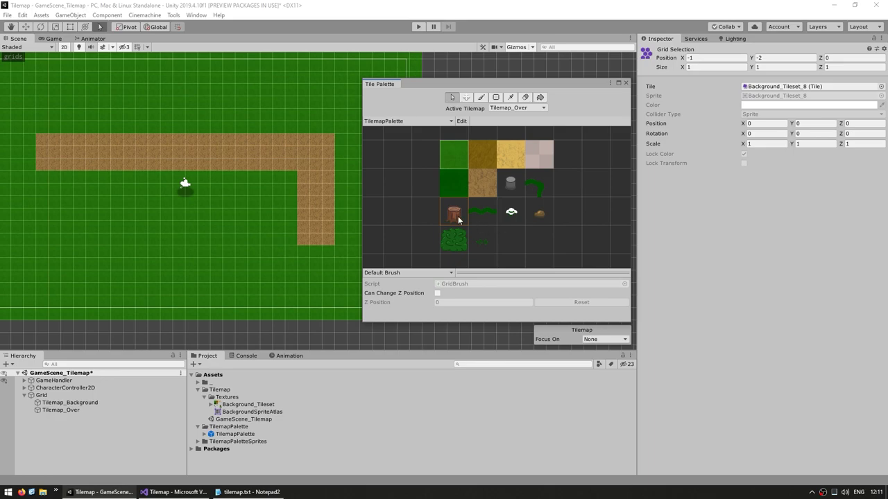
pyautogui.moveTo(258, 126); pyautogui.dragTo(249, 193, button='middle')
pyautogui.click(483, 99)
pyautogui.click(514, 189)
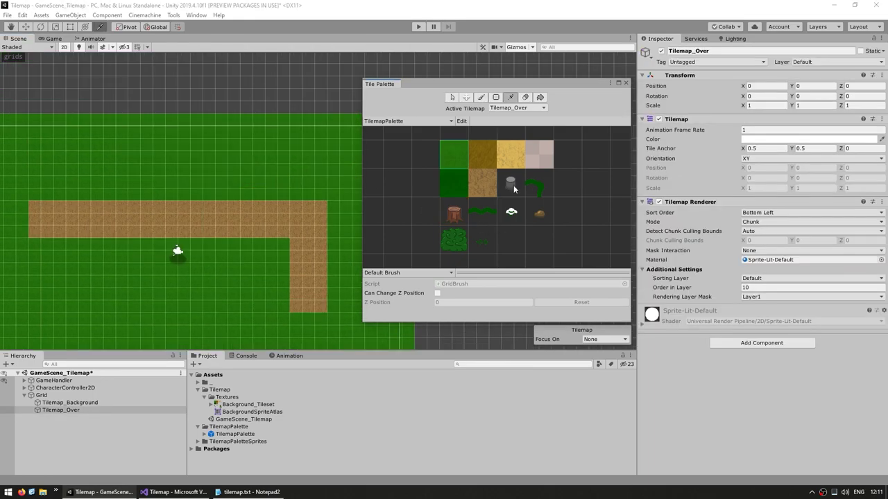
pyautogui.click(453, 212)
pyautogui.click(301, 181)
pyautogui.scroll(1, 267, 199)
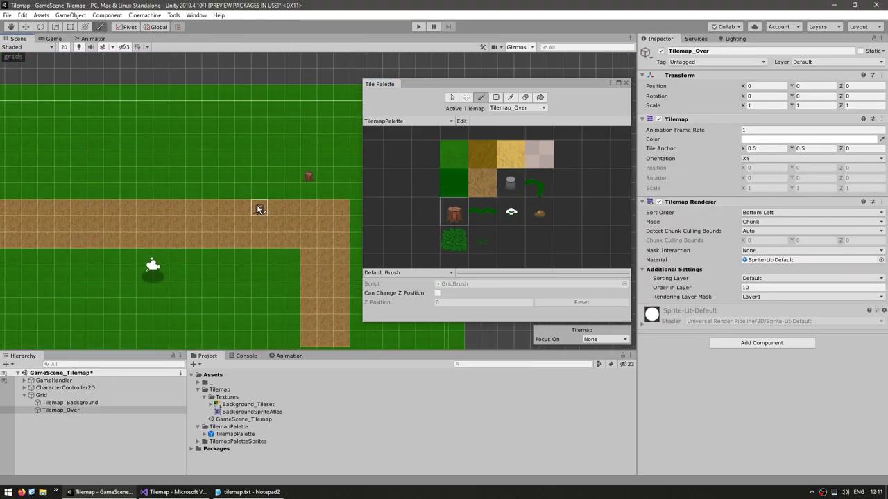
pyautogui.scroll(-2, 193, 174)
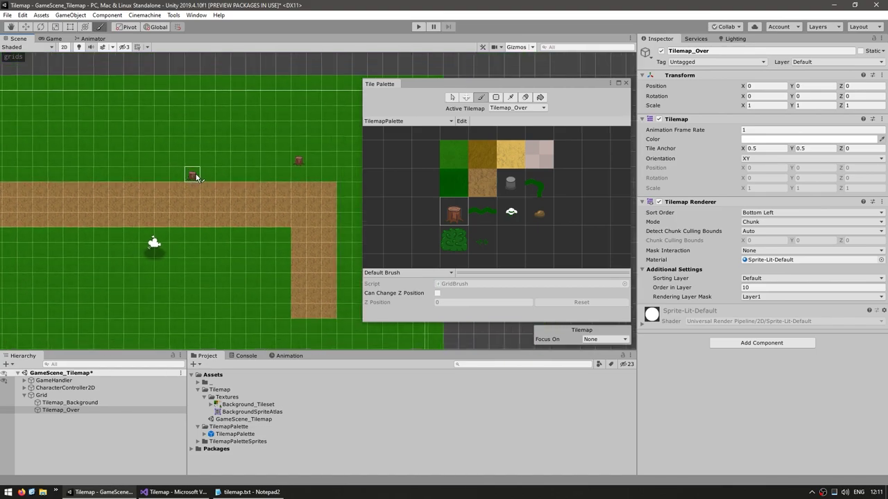
# - Paint a row of wavy grass-edge tiles on Tilemap_Over along the top row of the horizontal dirt path
pyautogui.scroll(-4, 196, 177)
pyautogui.moveTo(144, 175); pyautogui.dragTo(274, 185, button='middle')
pyautogui.scroll(3, 275, 184)
pyautogui.click(478, 213)
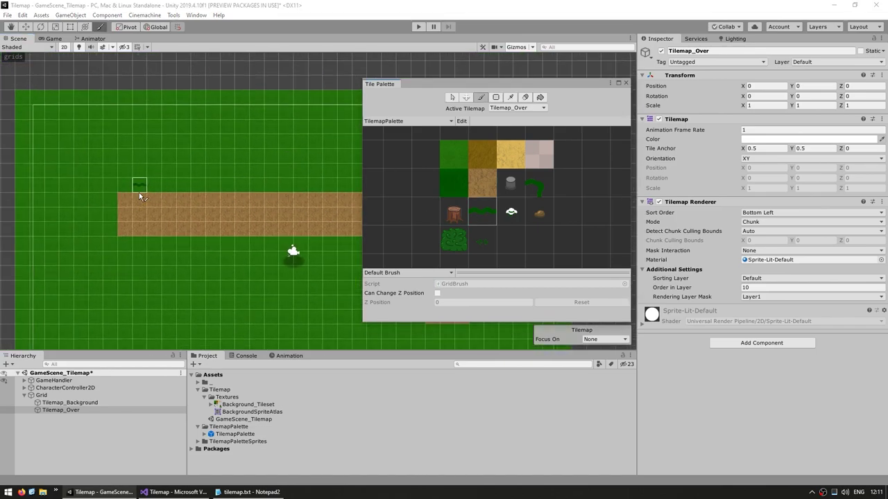
pyautogui.moveTo(138, 193); pyautogui.dragTo(276, 200)
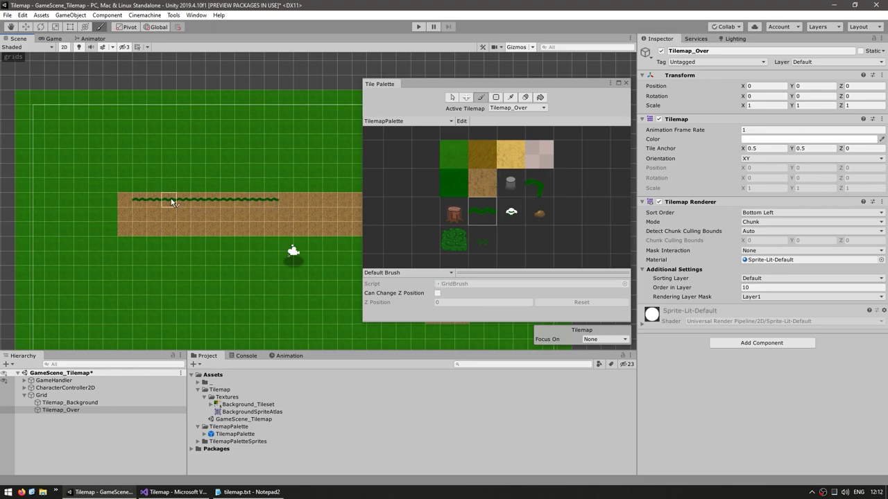
pyautogui.scroll(3, 143, 201)
pyautogui.scroll(3, 187, 201)
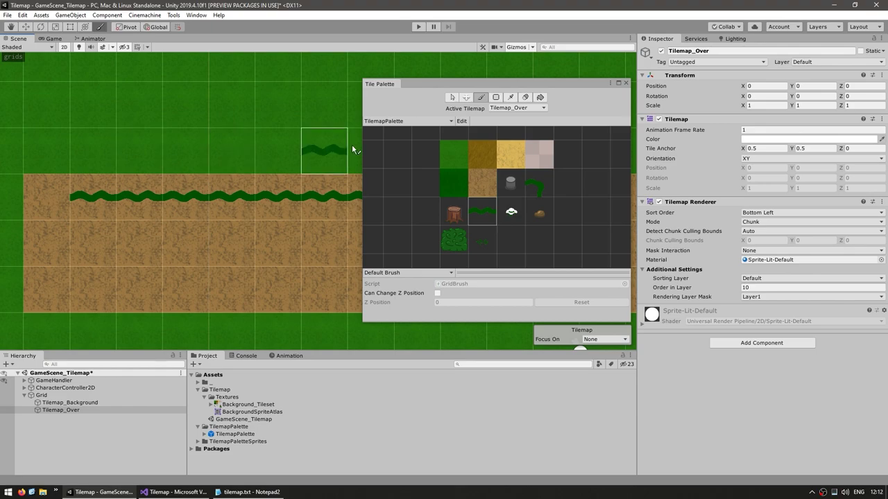
# - Offset Tilemap_Over by half a tile by setting its position to X 0.5, Y 0.5
pyautogui.click(757, 86)
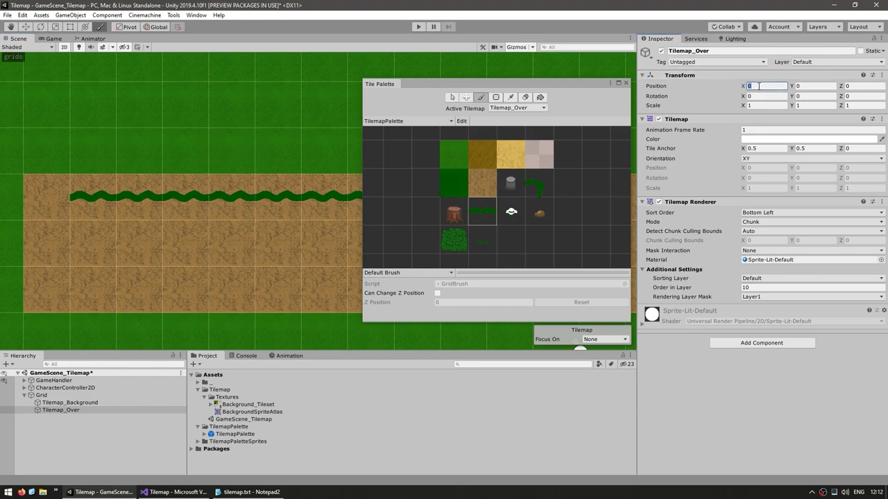
pyautogui.write('0.5')
pyautogui.press('Tab')
pyautogui.write('.5')
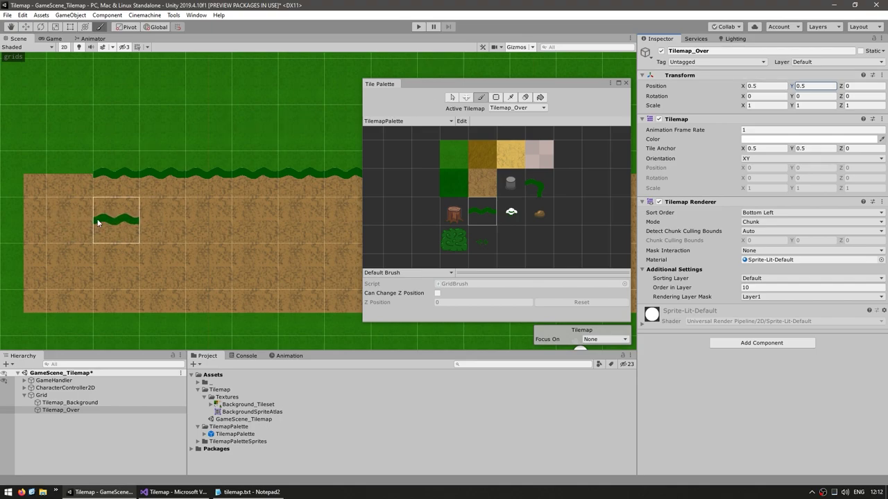
pyautogui.scroll(-1, 132, 197)
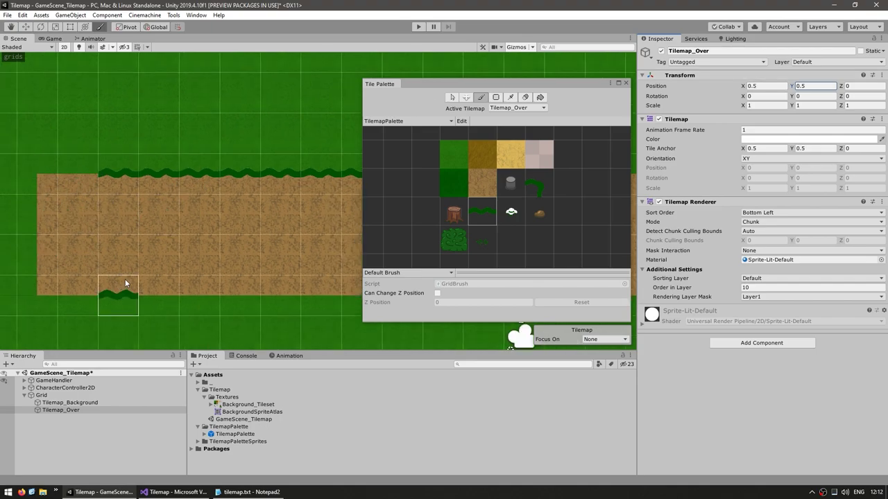
# - Try a Tile Anchor of X 0, Y 0 on Tilemap_Over and restore it to X 0.5, Y 0.5
pyautogui.click(672, 151)
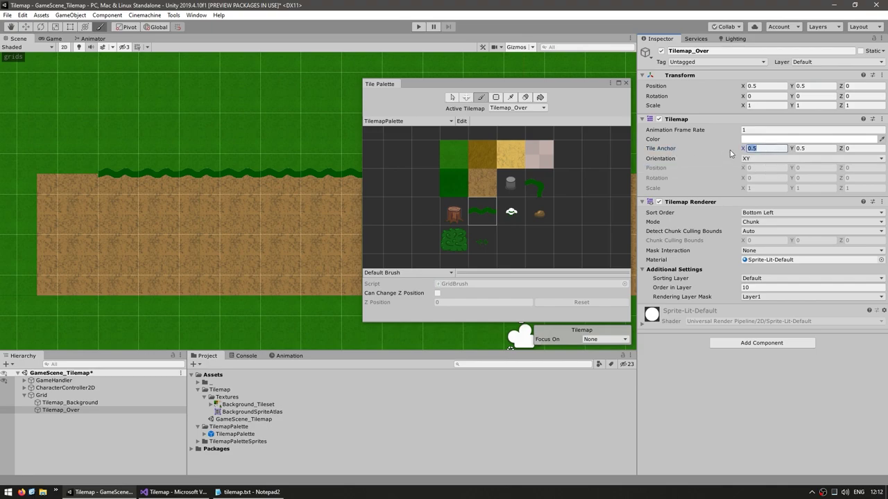
pyautogui.write('0')
pyautogui.press('Tab')
pyautogui.write('0')
pyautogui.click(93, 189)
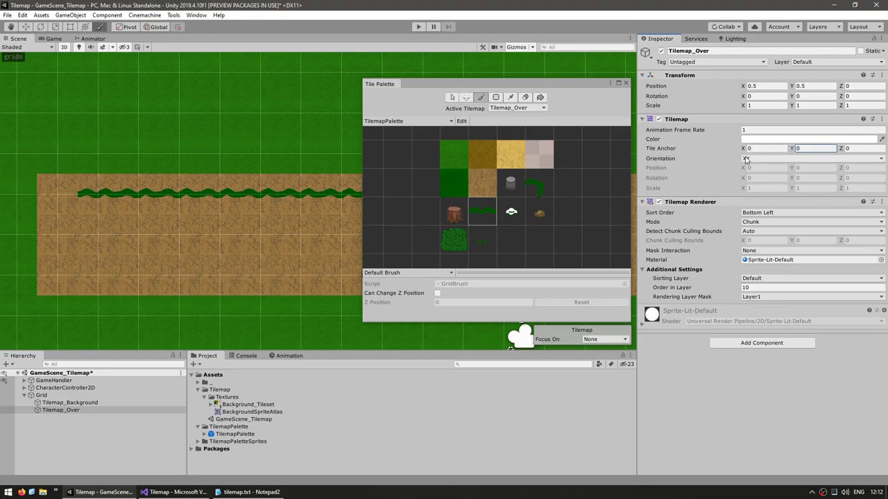
pyautogui.click(767, 148)
pyautogui.write('.5')
pyautogui.press('Tab')
pyautogui.write('.5')
pyautogui.press('Return')
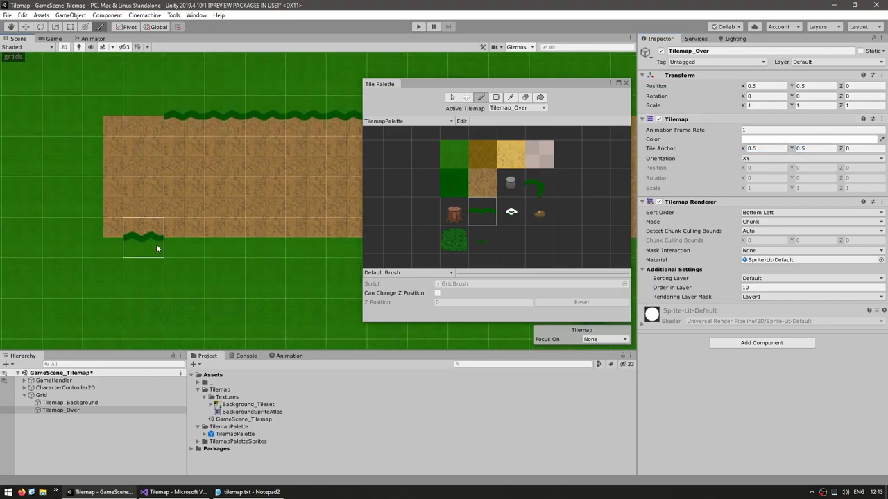
# - Paint wavy grass-edge tiles on Tilemap_Over along the lower edge of the horizontal dirt path
pyautogui.moveTo(161, 246); pyautogui.dragTo(311, 243)
pyautogui.moveTo(311, 243); pyautogui.dragTo(86, 243, button='middle')
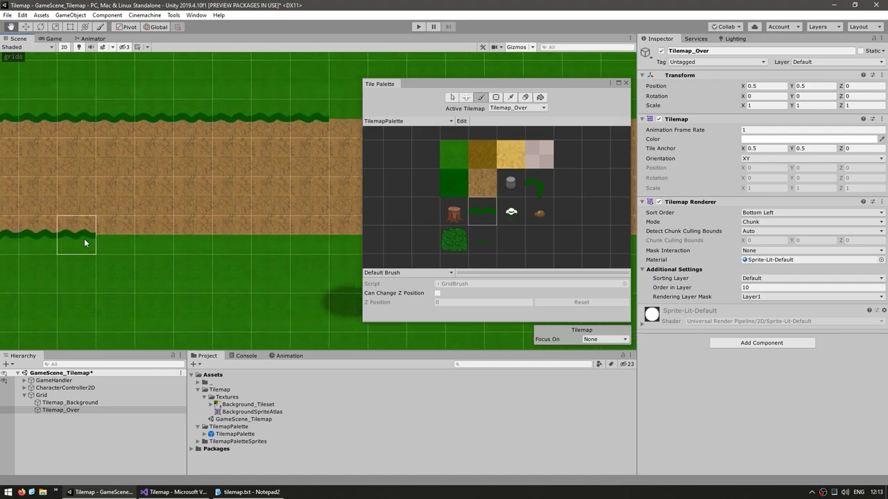
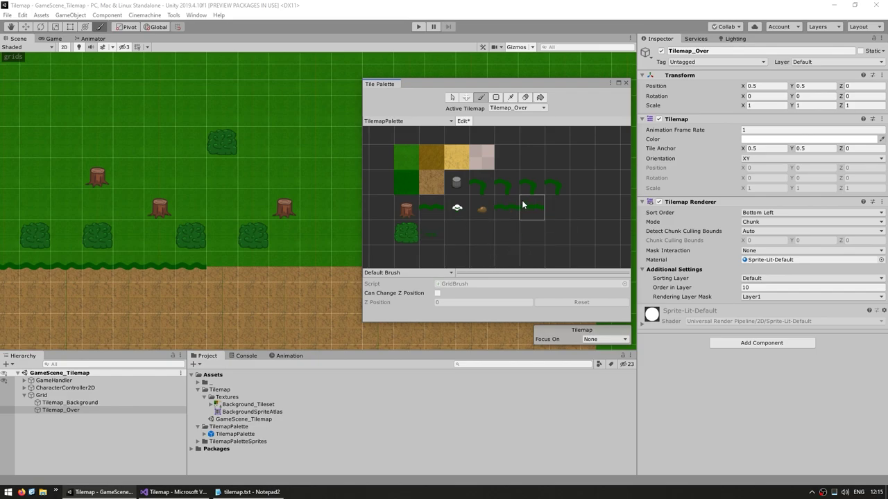
# - Rotate the three duplicate curved grass-edge tiles in the palette into successive corner orientations, with the last one at Z 270
pyautogui.click(452, 99)
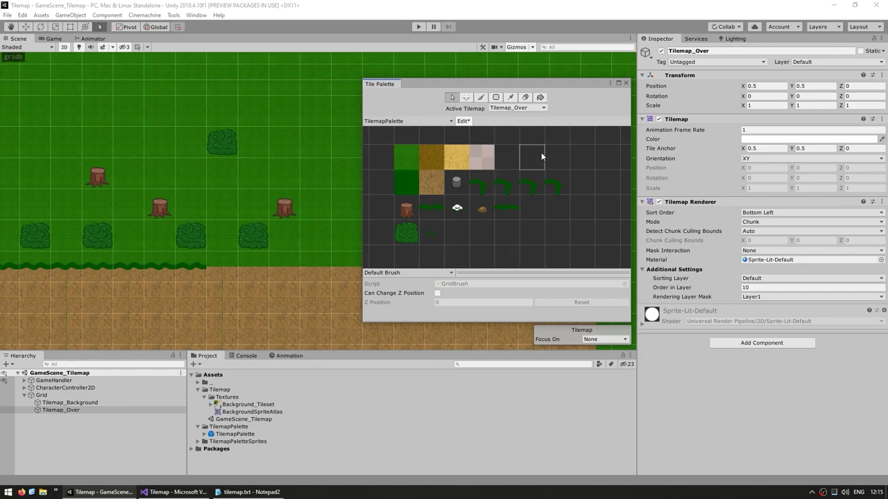
pyautogui.click(507, 185)
pyautogui.click(851, 134)
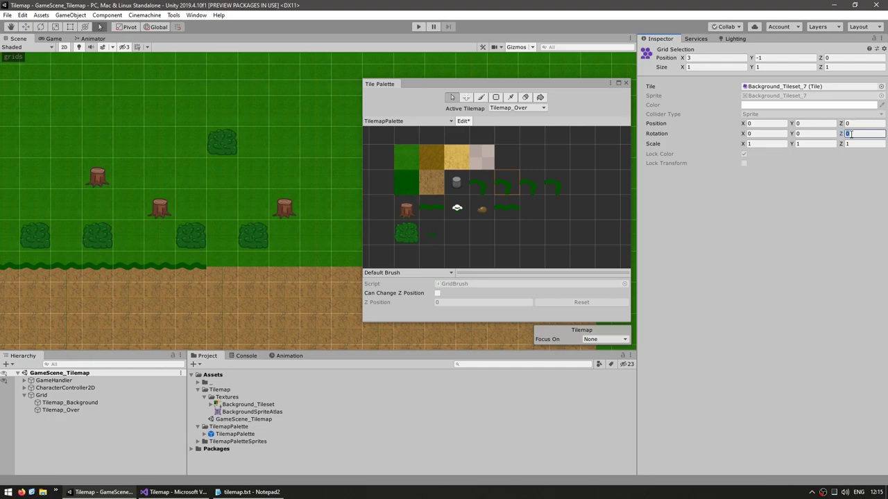
pyautogui.click(528, 179)
pyautogui.click(862, 134)
pyautogui.click(557, 183)
pyautogui.click(864, 133)
pyautogui.click(551, 173)
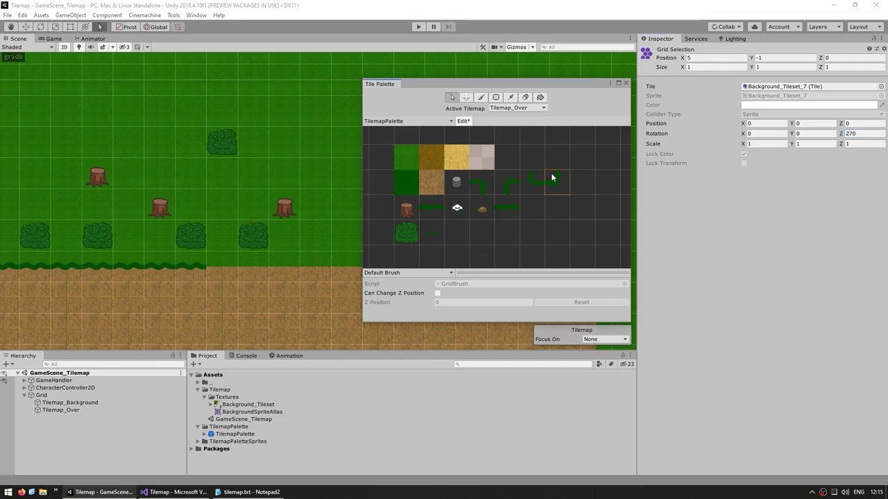
pyautogui.click(532, 179)
pyautogui.click(508, 182)
pyautogui.click(479, 184)
pyautogui.click(510, 183)
# - Set the Z rotation of the duplicate straight grass-edge tile in the palette to 90
pyautogui.click(513, 206)
pyautogui.click(858, 135)
pyautogui.write('90')
pyautogui.click(544, 208)
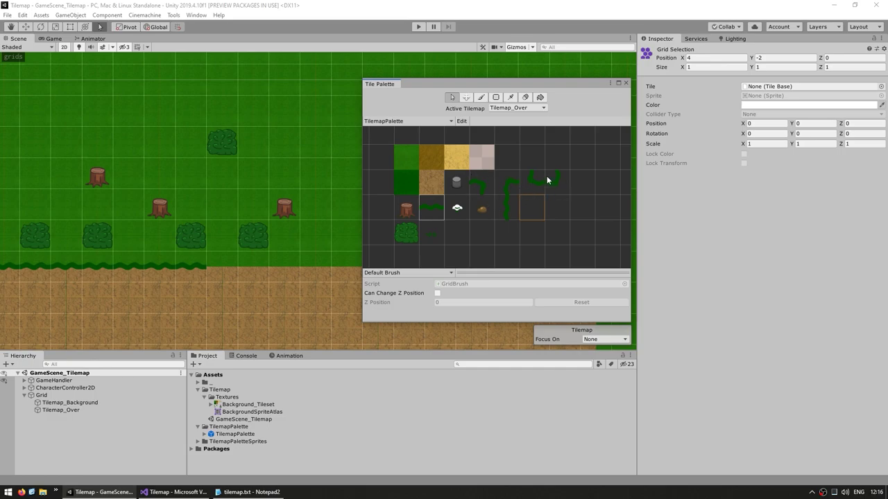
# - Paint the rotated grass-edge tiles on Tilemap_Over along the closed left end of the horizontal dirt path
pyautogui.moveTo(97, 218); pyautogui.dragTo(330, 120, button='middle')
pyautogui.moveTo(74, 152); pyautogui.dragTo(194, 172, button='middle')
pyautogui.scroll(5, 182, 237)
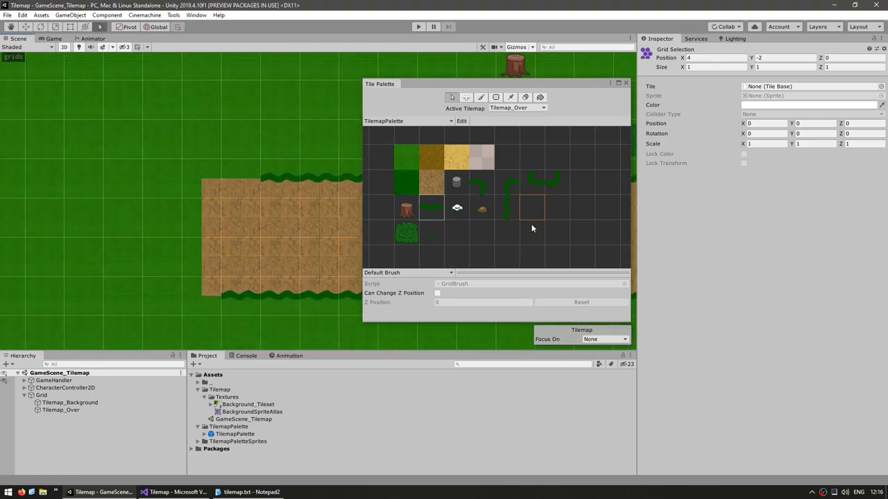
pyautogui.click(506, 207)
pyautogui.moveTo(204, 294); pyautogui.dragTo(243, 170)
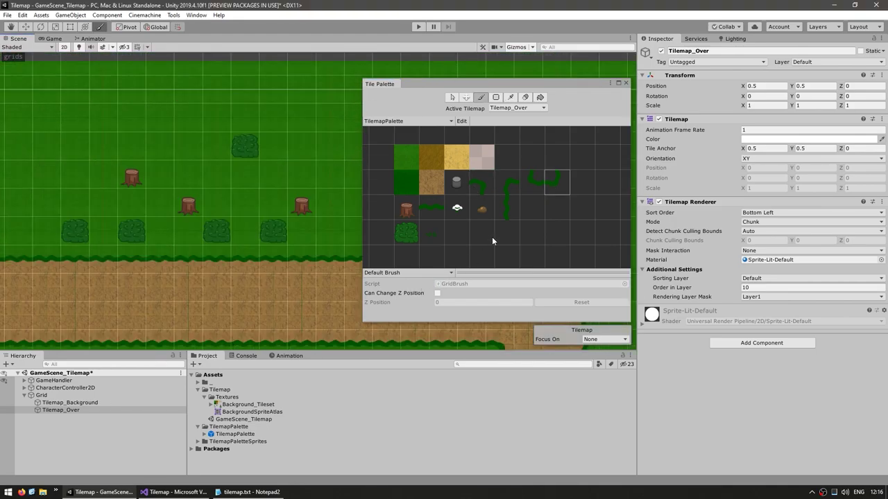
# - Move the tree stump sprite's pivot in Background_Tileset to the stump's base, about X 0.5, Y 0.145, and apply it
pyautogui.press('s')
pyautogui.click(401, 212)
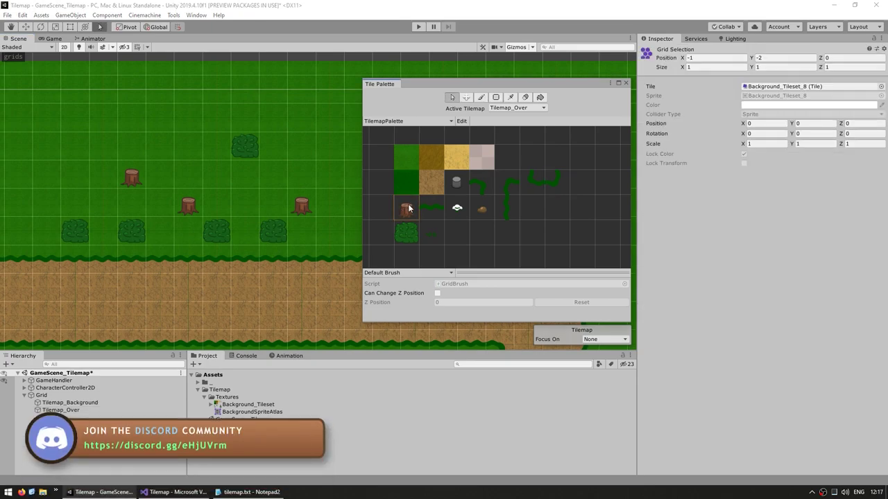
pyautogui.click(246, 406)
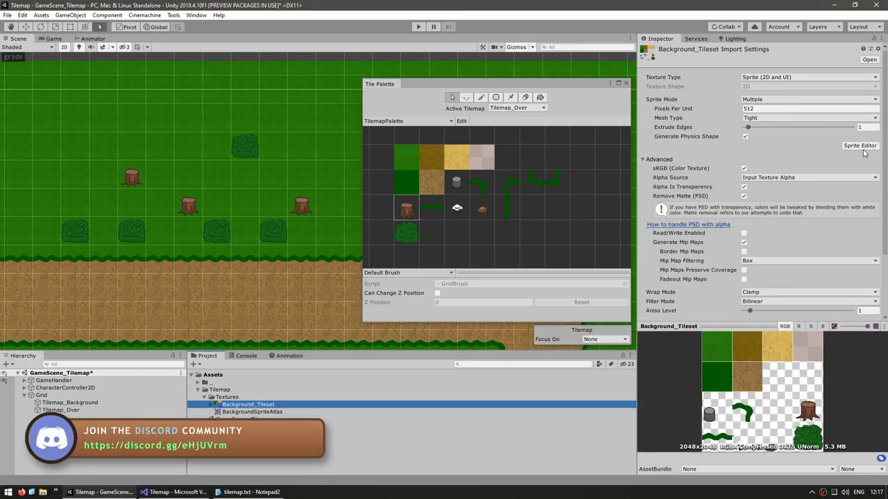
pyautogui.click(863, 150)
pyautogui.click(657, 296)
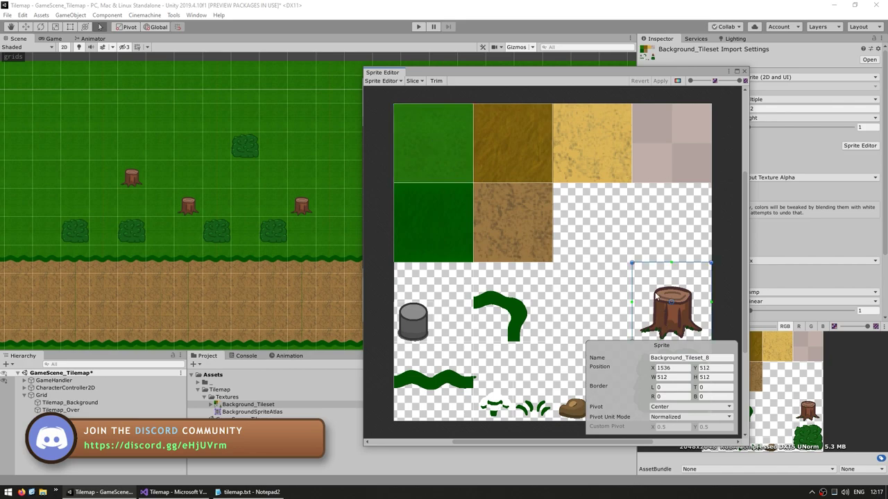
pyautogui.moveTo(634, 286); pyautogui.dragTo(476, 235, button='middle')
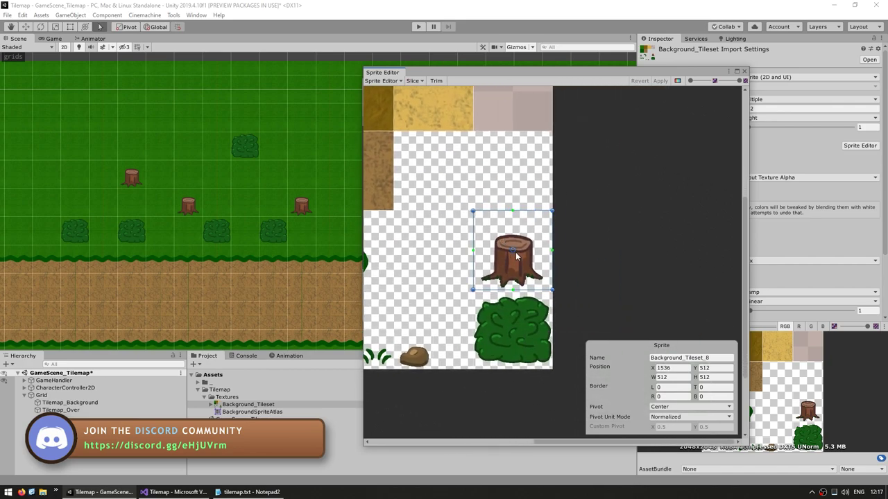
pyautogui.moveTo(513, 250); pyautogui.dragTo(513, 281)
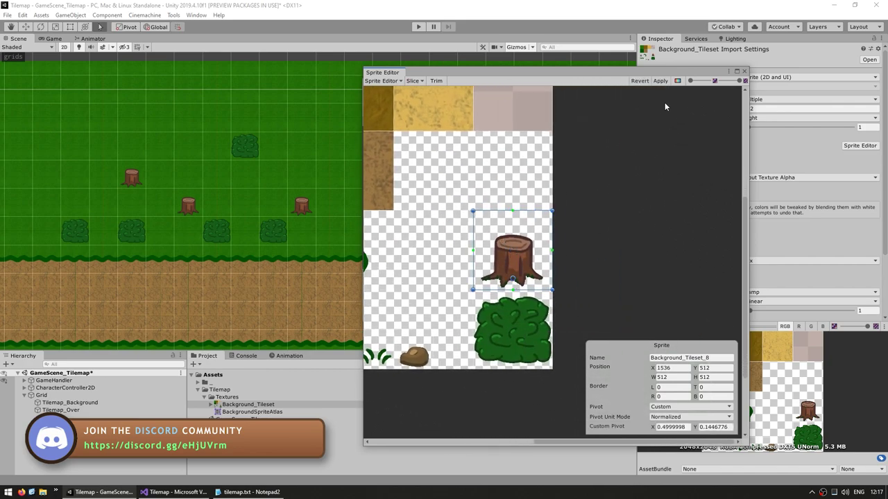
pyautogui.click(660, 81)
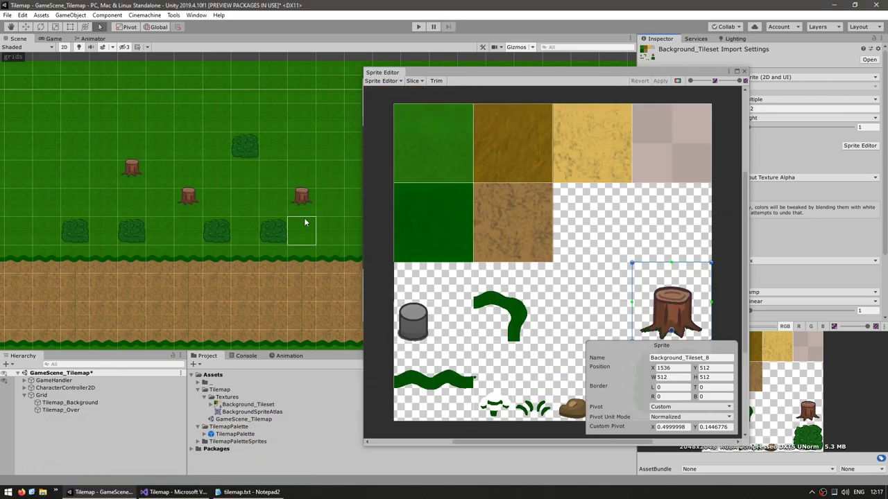
pyautogui.click(744, 72)
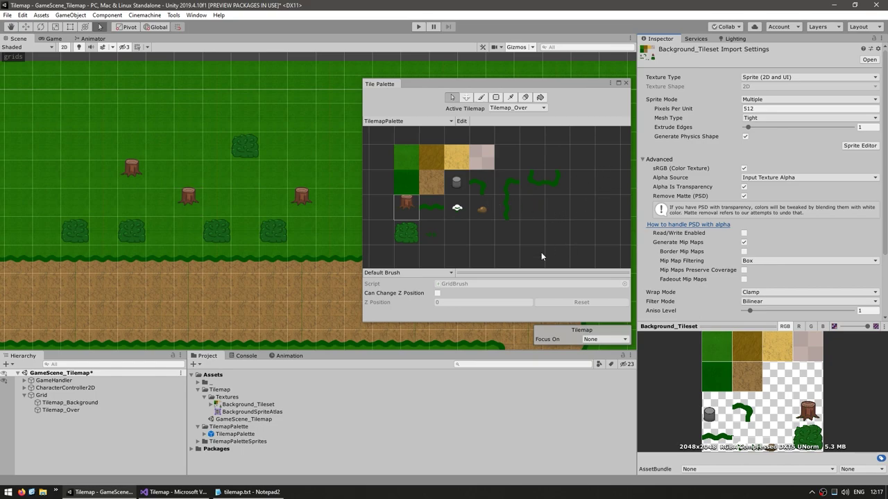
# - Try a scale of 2 on X, Y and Z for the tree stump tile in the palette and preview it on the grass
pyautogui.click(406, 205)
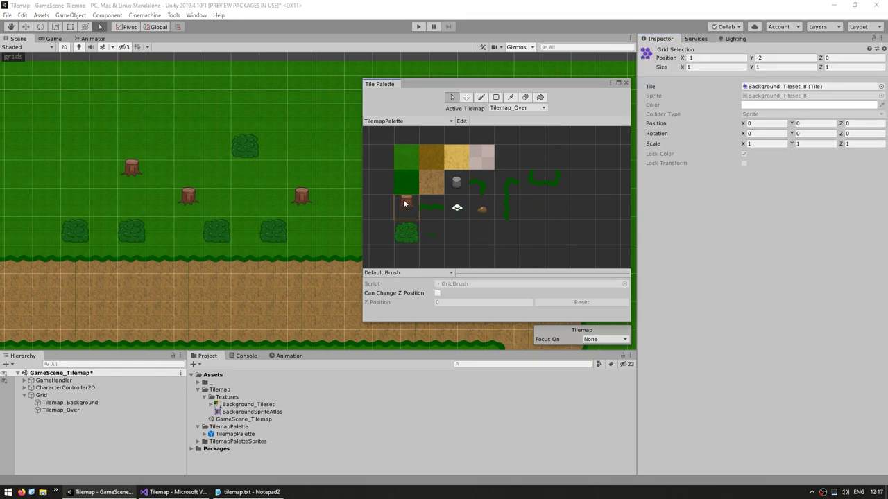
pyautogui.click(772, 144)
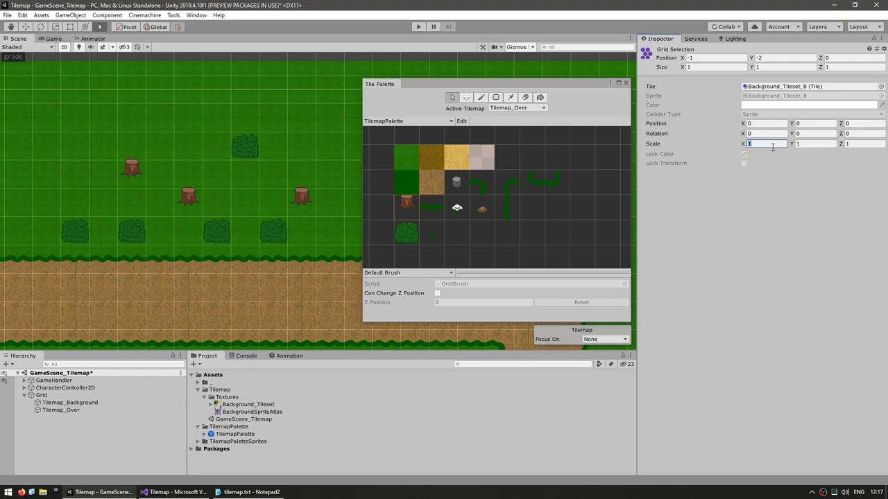
pyautogui.press('Tab')
pyautogui.write('2')
pyautogui.press('Tab')
pyautogui.write('2')
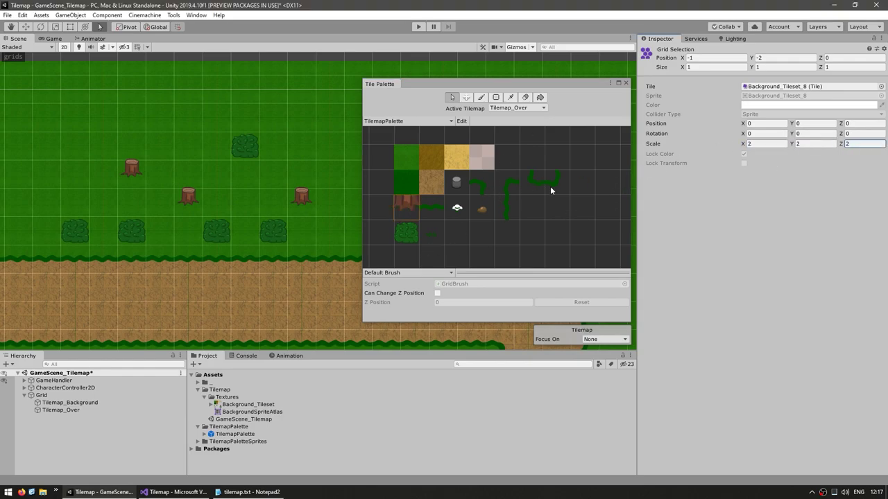
pyautogui.click(480, 97)
pyautogui.moveTo(321, 168); pyautogui.dragTo(276, 174, button='middle')
pyautogui.click(410, 217)
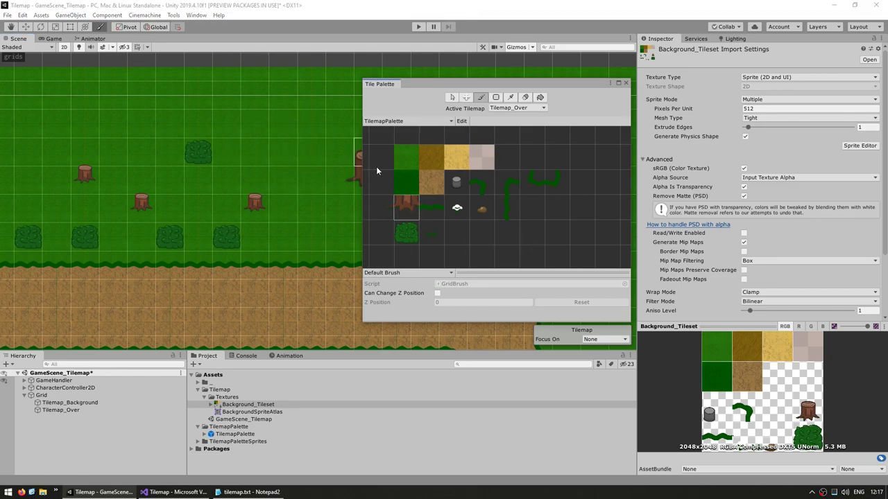
# - Examine the tile properties of the stone, flower, rock and grass tuft tiles in the palette
pyautogui.press('s')
pyautogui.click(555, 183)
pyautogui.click(465, 184)
pyautogui.click(468, 212)
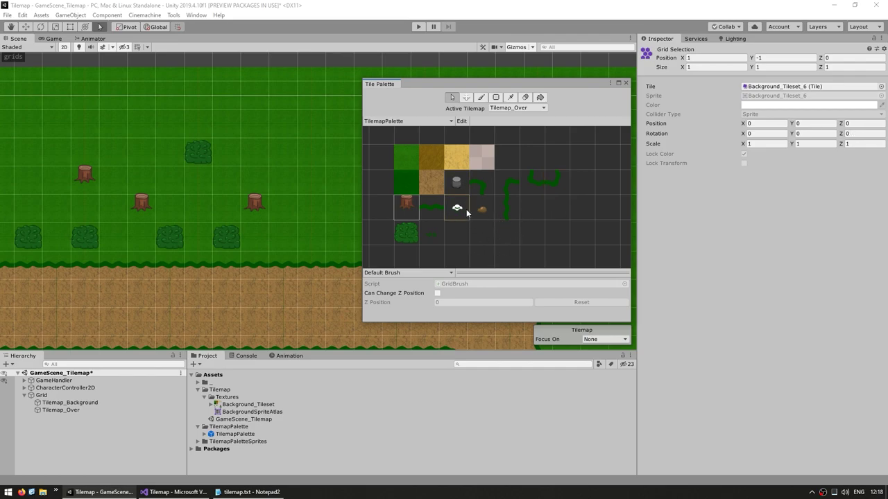
pyautogui.click(478, 210)
pyautogui.click(430, 238)
pyautogui.click(452, 187)
pyautogui.click(467, 213)
# - Paint one gray stone tile on Tilemap_Over in the cell beside the row of bushes above the path
pyautogui.click(457, 182)
pyautogui.click(480, 98)
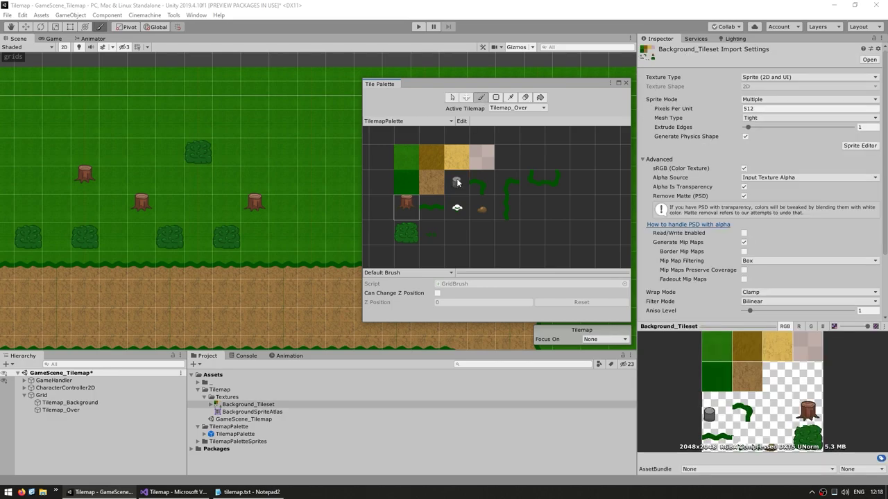
pyautogui.click(282, 237)
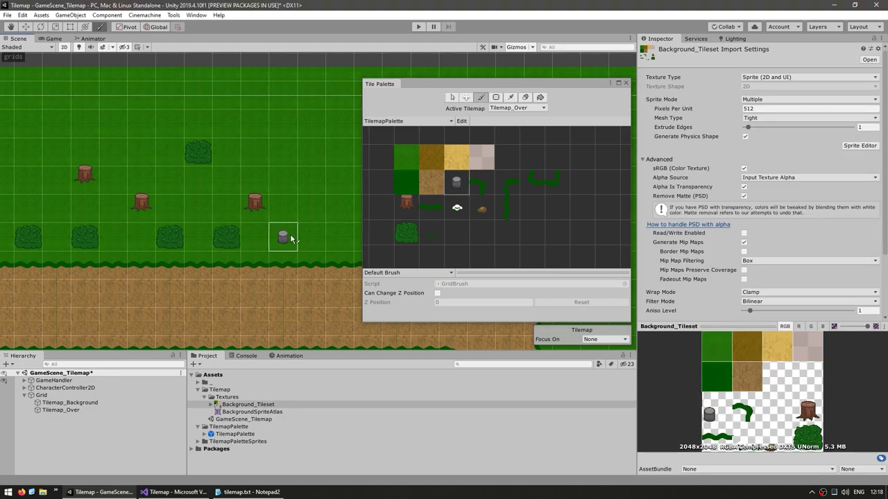
# - Set the gray stone tile's scale in the palette to 0.5
pyautogui.click(451, 97)
pyautogui.click(749, 144)
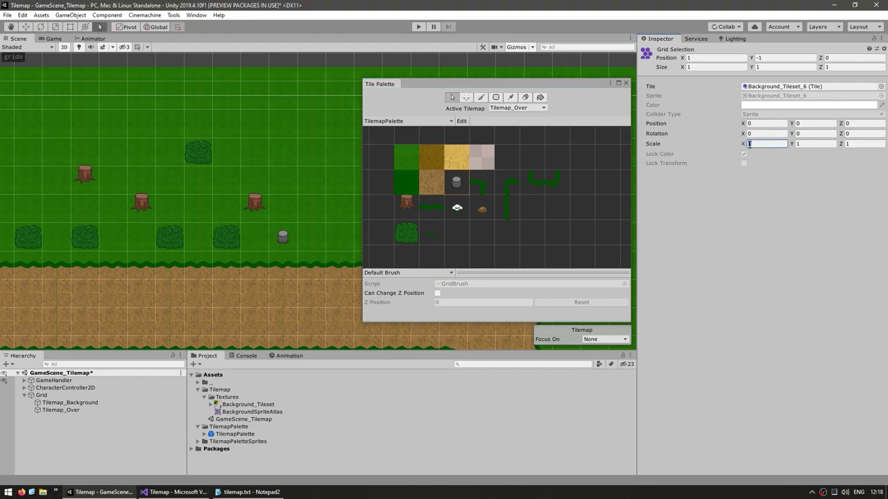
pyautogui.write('0.5')
pyautogui.press('Tab')
pyautogui.press('Tab')
pyautogui.write('5')
# - Paint two of the scaled-down gray stones in consecutive cells beside the full-size stone
pyautogui.click(480, 97)
pyautogui.click(309, 239)
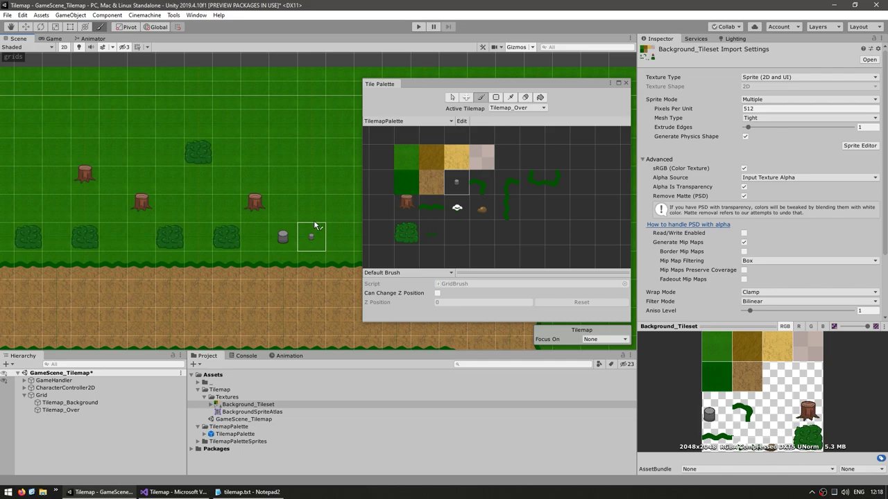
pyautogui.scroll(4, 312, 238)
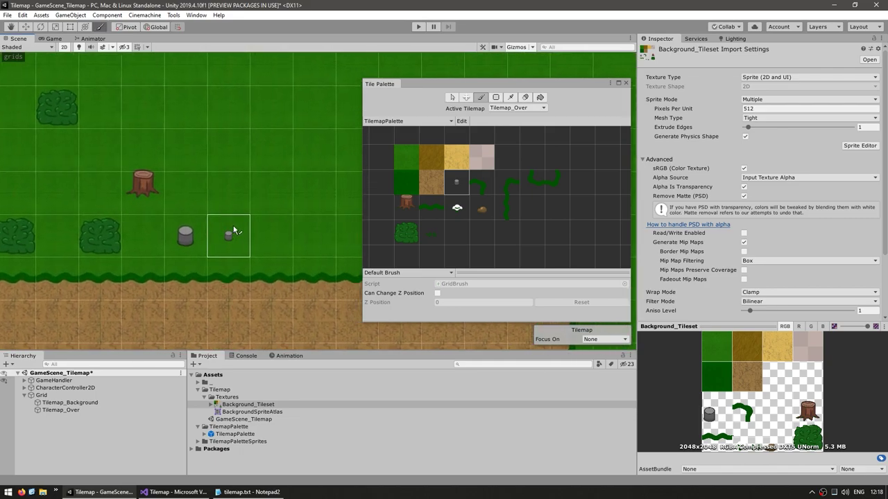
pyautogui.click(231, 241)
# - Add a second Grid with a new rectangular Tilemap to the scene and rename the Tilemap as Tilemap_Details
pyautogui.rightClick(77, 440)
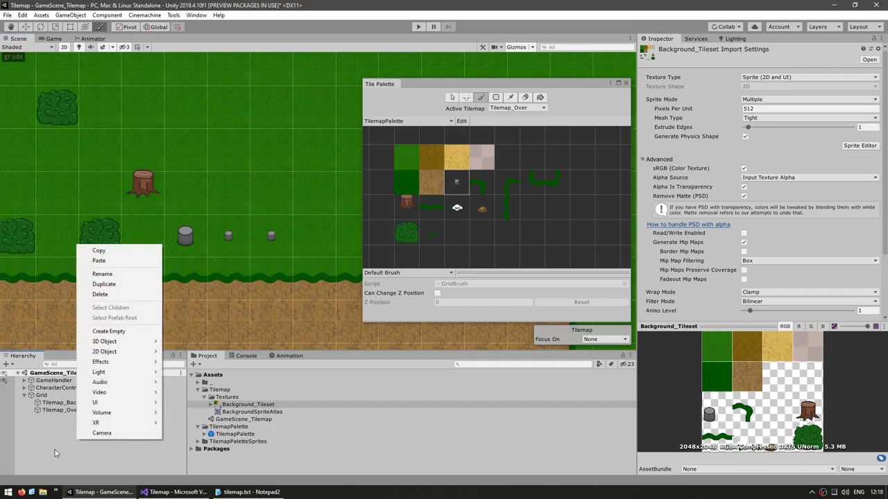
pyautogui.rightClick(63, 437)
pyautogui.moveTo(89, 353)
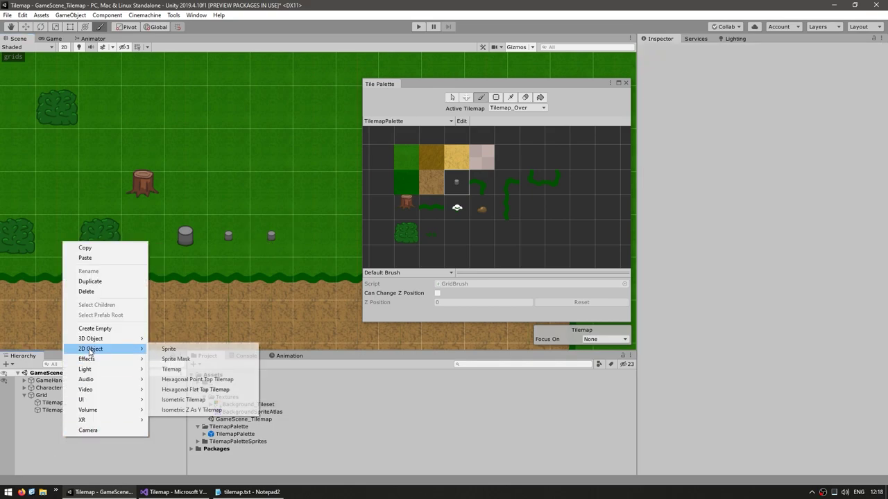
pyautogui.click(171, 369)
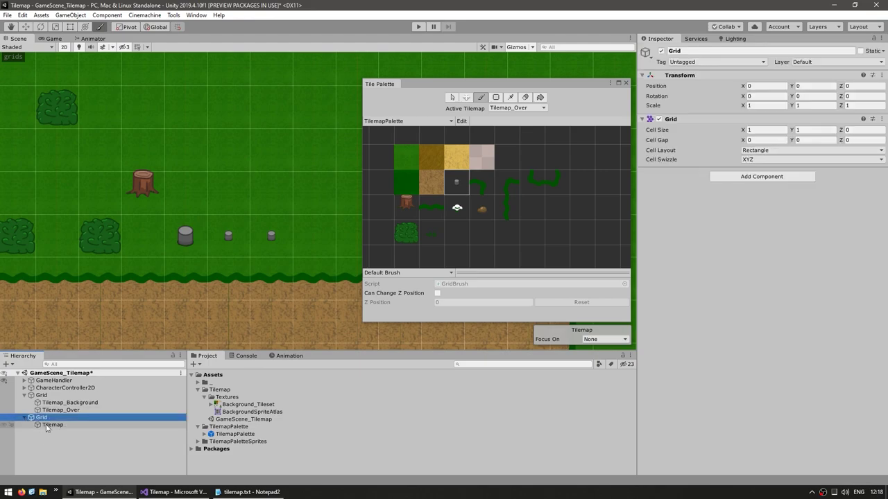
pyautogui.click(43, 426)
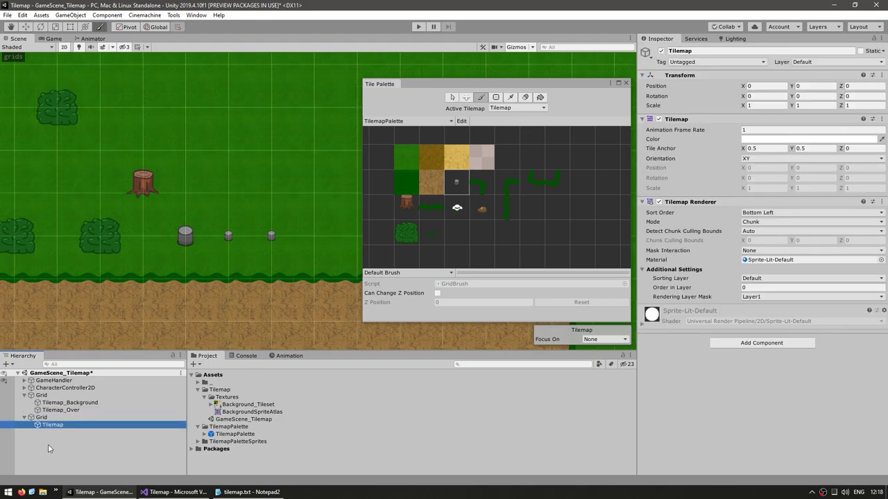
pyautogui.press('F2')
pyautogui.write('_Detai')
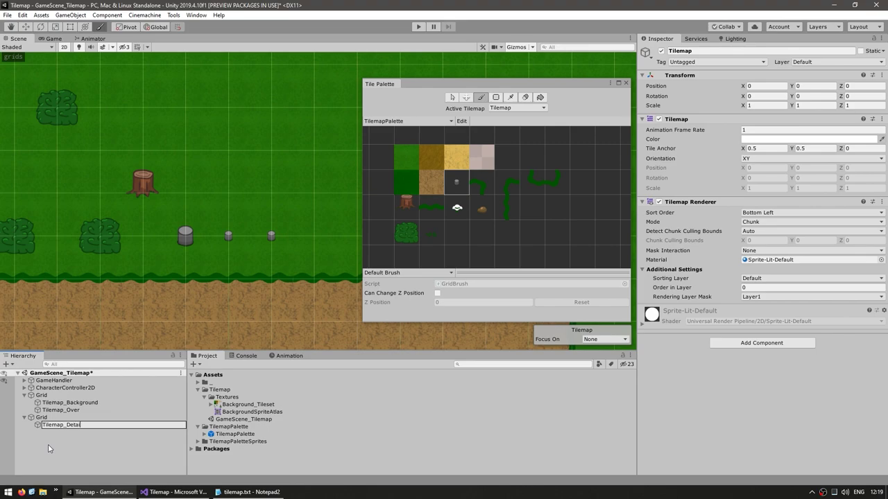
pyautogui.write('ls')
pyautogui.press('Return')
# - Set the Cell Size of Tilemap_Details' parent Grid to X 0.5, Y 0.5
pyautogui.click(40, 418)
pyautogui.scroll(-1, 198, 324)
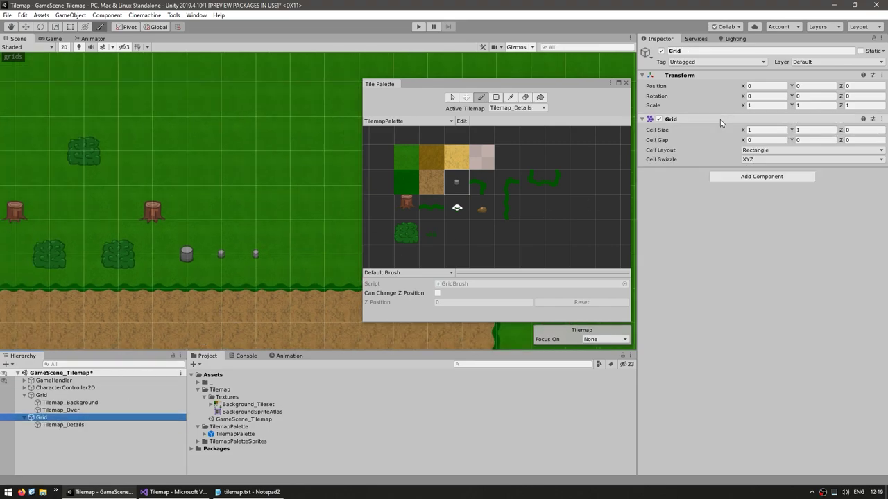
pyautogui.click(762, 130)
pyautogui.write('.')
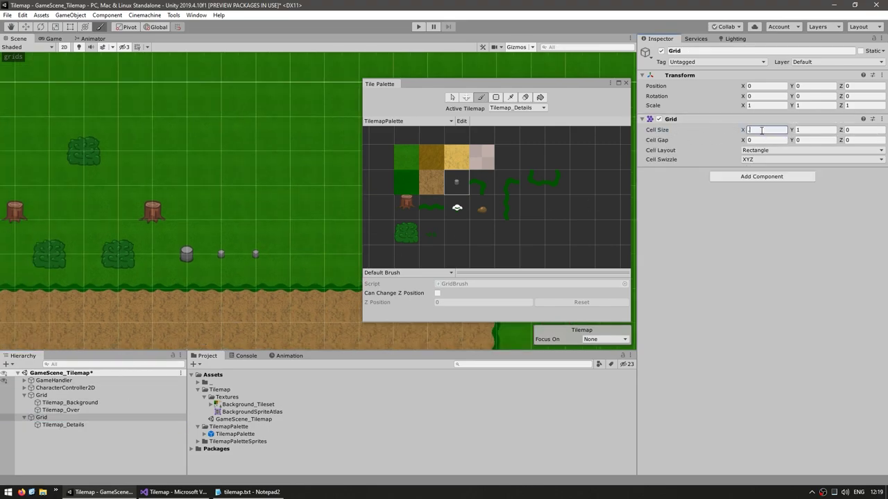
pyautogui.write('5')
pyautogui.press('Tab')
pyautogui.write('.5')
pyautogui.press('Tab')
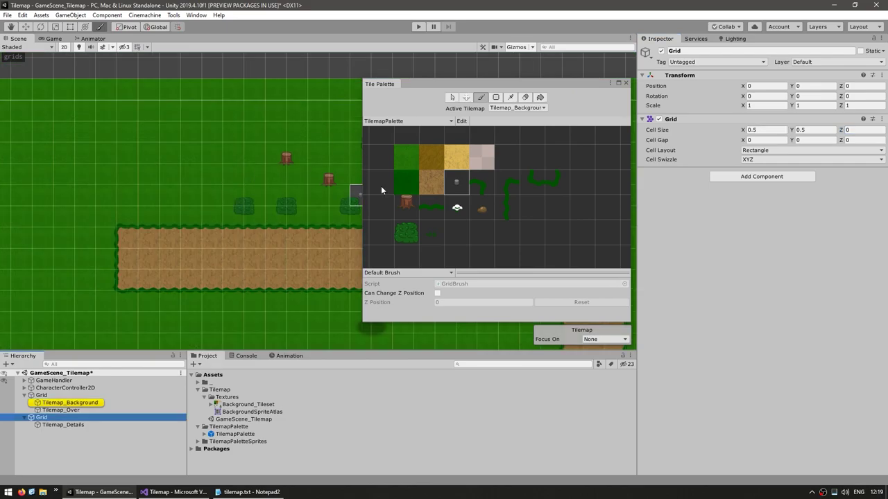
# - Make Tilemap_Details the active tilemap for painting and maximize the Scene view
pyautogui.click(500, 111)
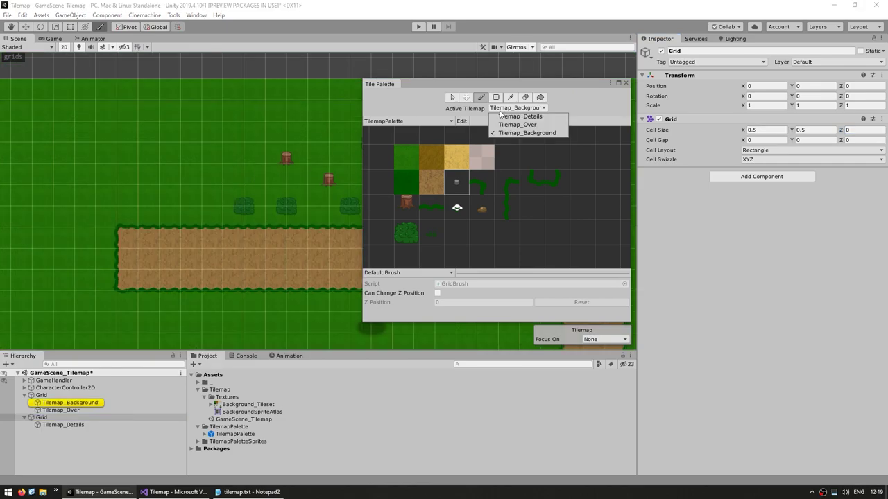
pyautogui.click(520, 116)
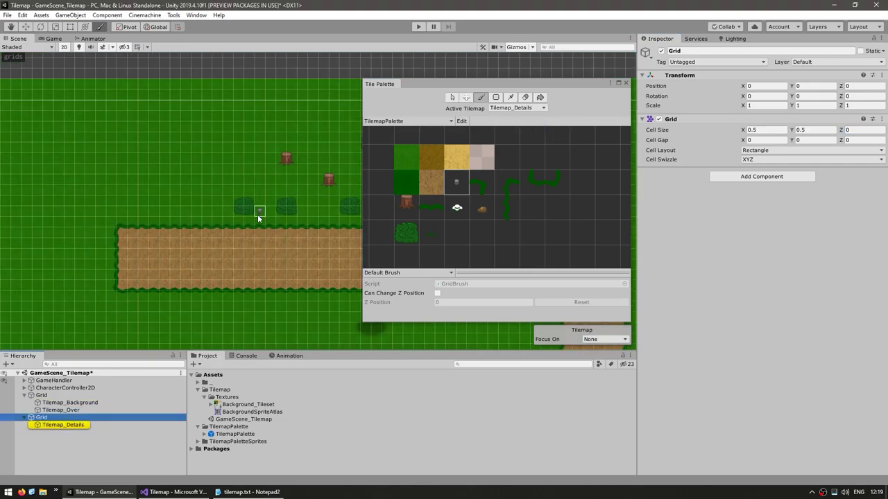
pyautogui.hotkey('shift', 'space')
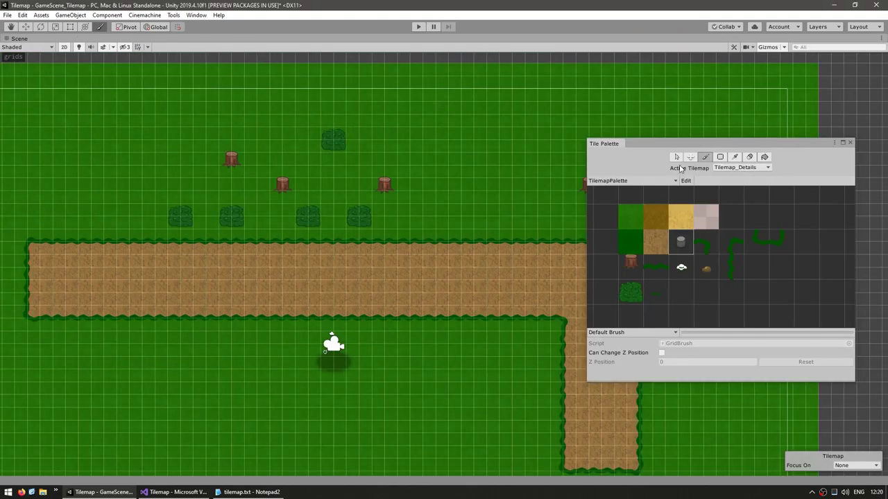
# - Paint two horizontal rows of gray stones on Tilemap_Details in the grass above the dirt path
pyautogui.moveTo(446, 158); pyautogui.dragTo(469, 161)
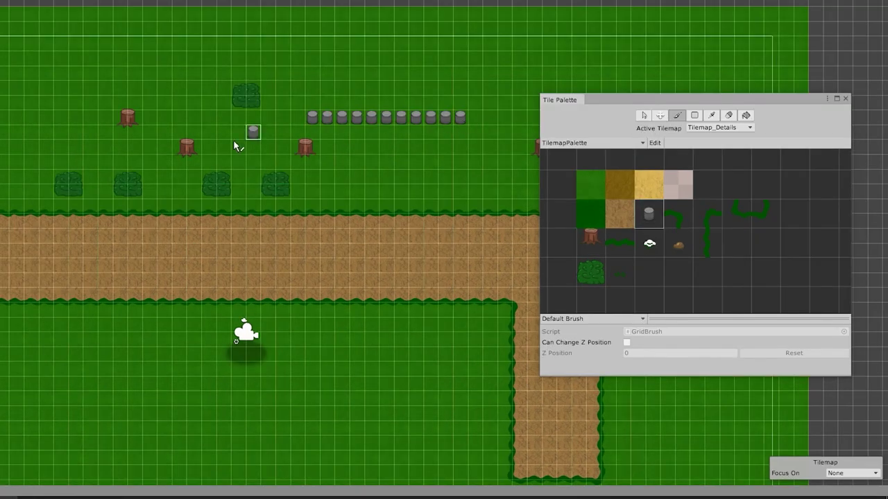
pyautogui.moveTo(32, 76); pyautogui.dragTo(2, 76)
pyautogui.moveTo(138, 277); pyautogui.dragTo(303, 167, button='middle')
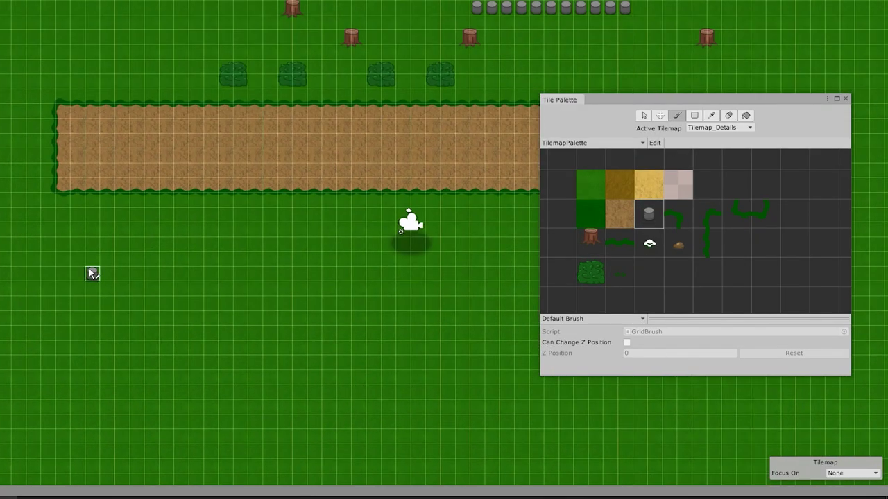
# - Paint a horizontal row of seven gray stones and a two-wide vertical block of stones on Tilemap_Details below the dirt path
pyautogui.moveTo(93, 259); pyautogui.dragTo(180, 258)
pyautogui.moveTo(486, 291); pyautogui.dragTo(238, 247, button='middle')
pyautogui.moveTo(348, 230)
pyautogui.mouseDown()
pyautogui.moveTo(339, 319)
pyautogui.moveTo(335, 232)
pyautogui.mouseUp()
# - Scatter grass tufts on Tilemap_Details across the grass areas and the dirt path
pyautogui.moveTo(227, 222); pyautogui.dragTo(333, 307, button='middle')
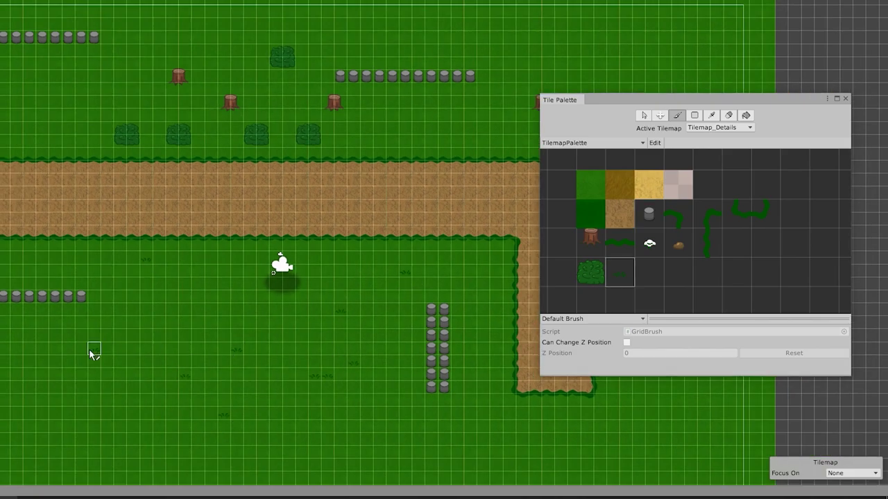
pyautogui.scroll(-2, 90, 351)
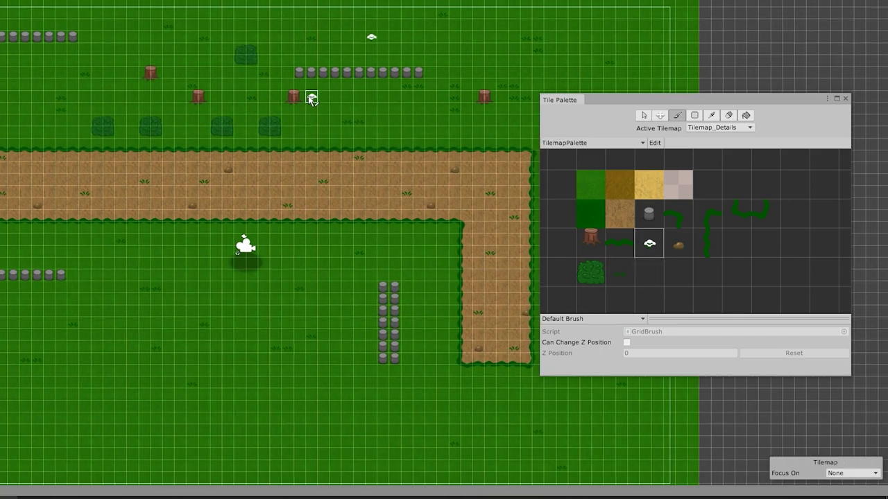
pyautogui.click(430, 301)
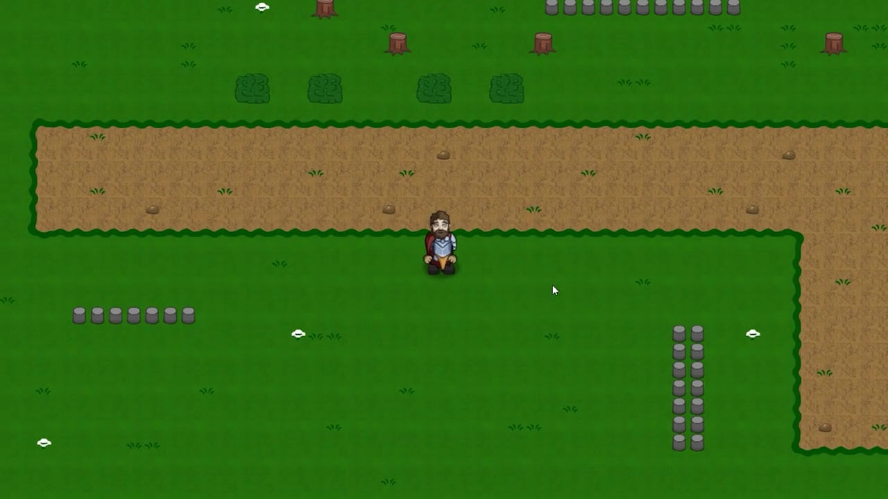
# - Walk the character around the path, stumps, bushes and stone rows in the running game to examine the decorated map
pyautogui.press('Up')
pyautogui.press('Left')
pyautogui.press('d')
pyautogui.press('w')
pyautogui.press('s')
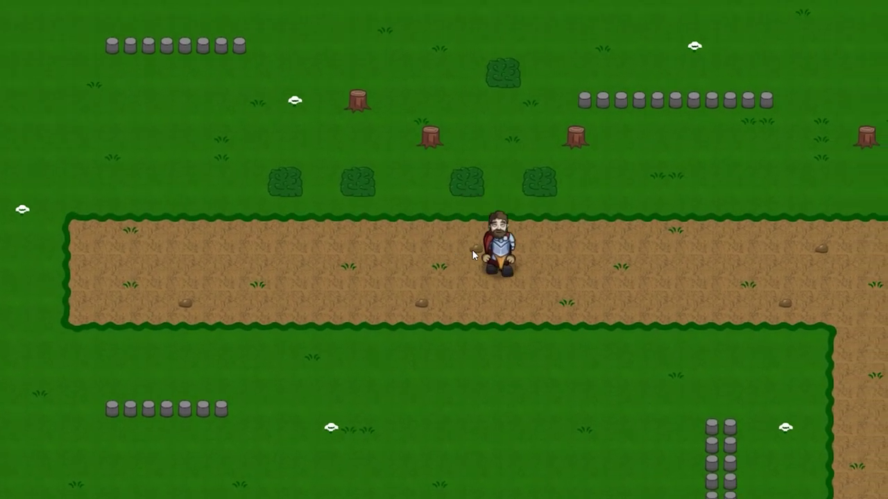
pyautogui.press('d')
pyautogui.press('w')
pyautogui.press('Down')
pyautogui.press('Left')
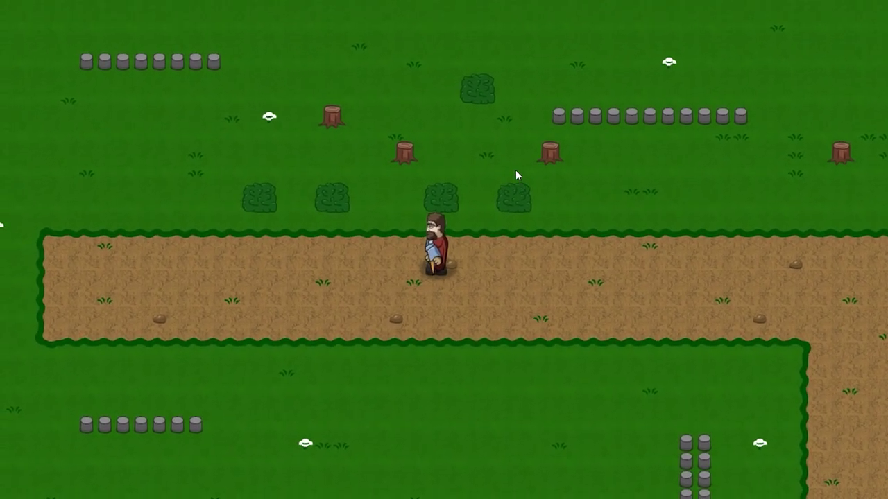
pyautogui.press('Up')
pyautogui.press('Right')
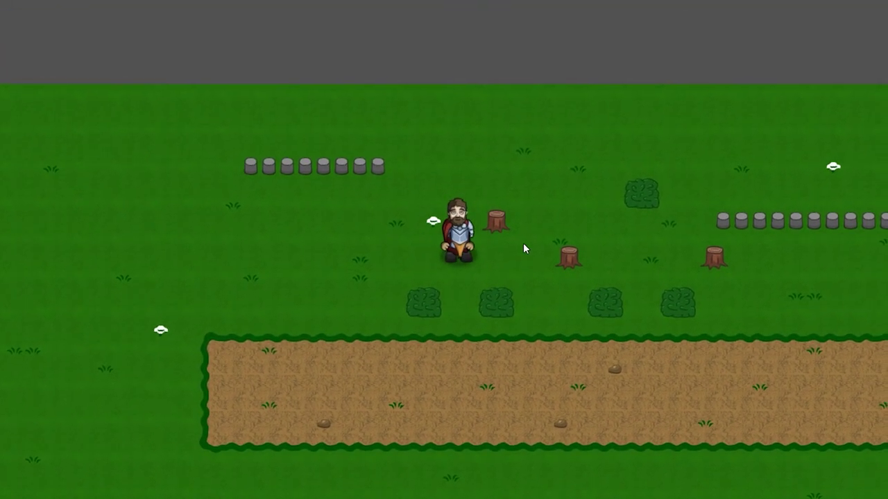
pyautogui.press('Down')
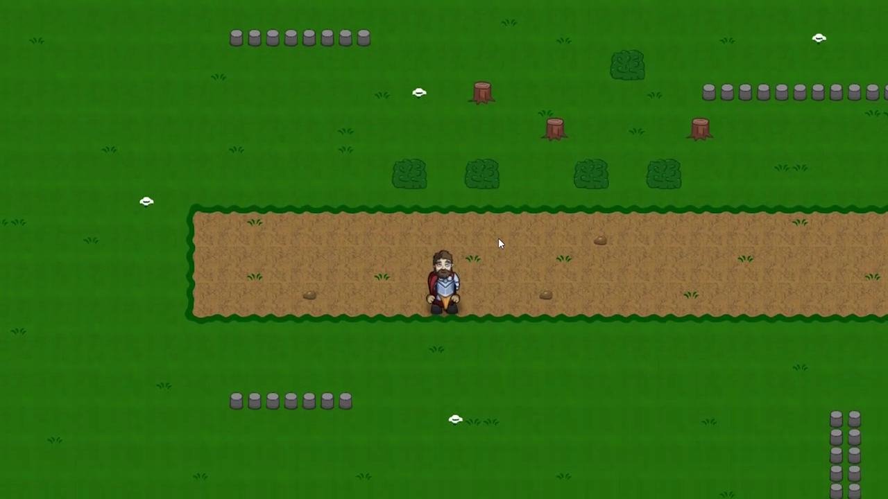
pyautogui.press('Right')
pyautogui.press('Down')
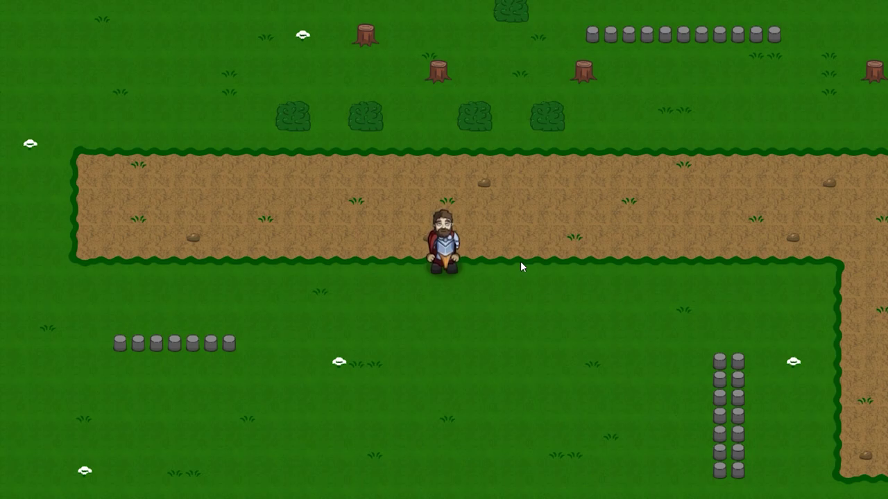
pyautogui.press('Left')
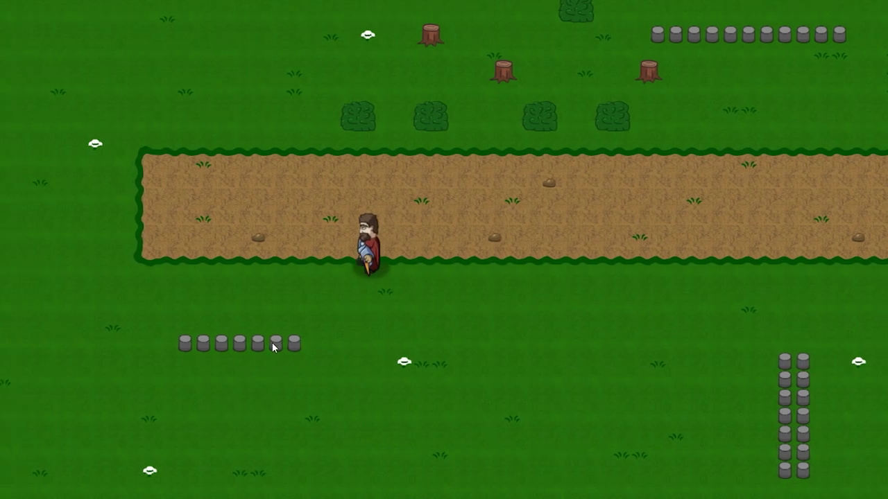
pyautogui.press('Down')
pyautogui.press('Up')
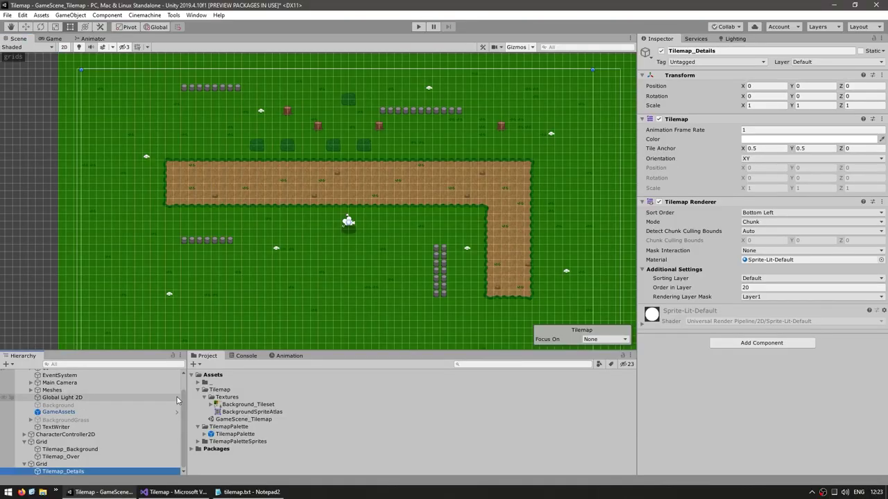
# - Duplicate Tilemap_Details and rename the copy as Tilemap_Colliders
pyautogui.hotkey('ctrl', 'd')
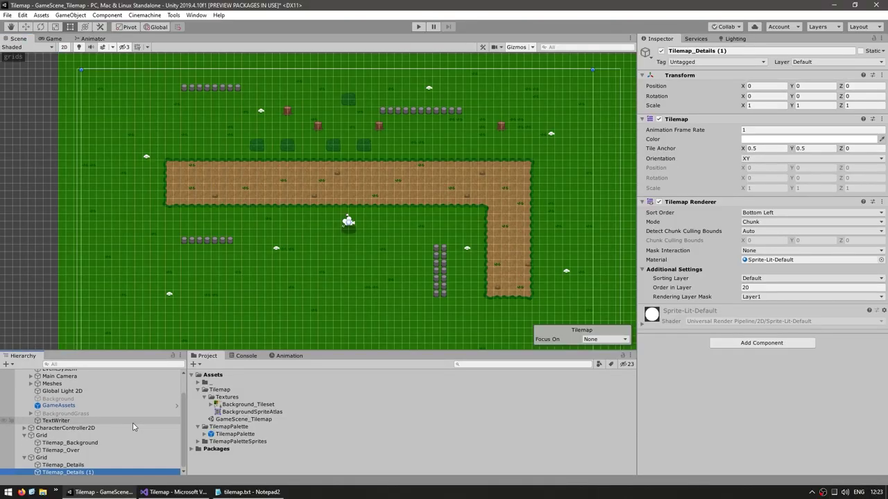
pyautogui.press('F2')
pyautogui.press('BackSpace')
pyautogui.press('BackSpace')
pyautogui.press('BackSpace')
pyautogui.press('BackSpace')
pyautogui.press('BackSpace')
pyautogui.press('BackSpace')
pyautogui.press('BackSpace')
pyautogui.press('BackSpace')
pyautogui.press('BackSpace')
pyautogui.press('BackSpace')
pyautogui.press('BackSpace')
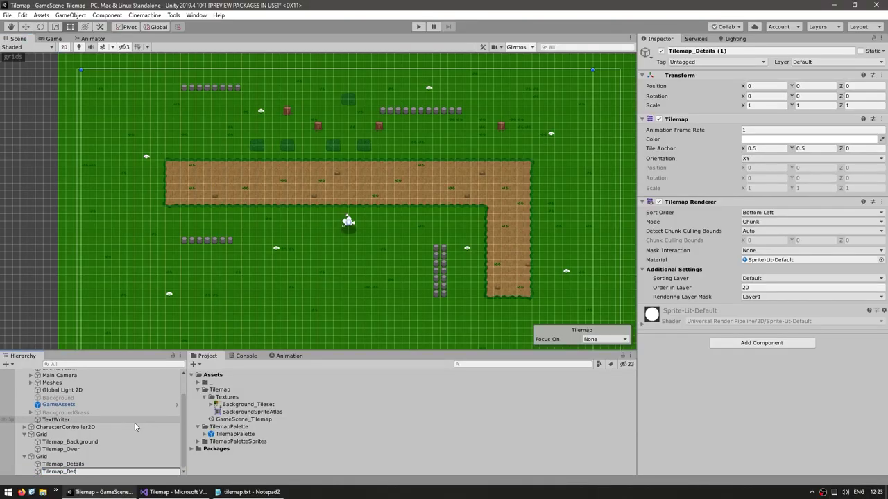
pyautogui.write('Clo')
pyautogui.write('liders')
pyautogui.press('Left')
pyautogui.press('Left')
pyautogui.press('Left')
pyautogui.press('Left')
pyautogui.press('Left')
pyautogui.press('Left')
pyautogui.press('Left')
pyautogui.press('BackSpace')
pyautogui.press('Return')
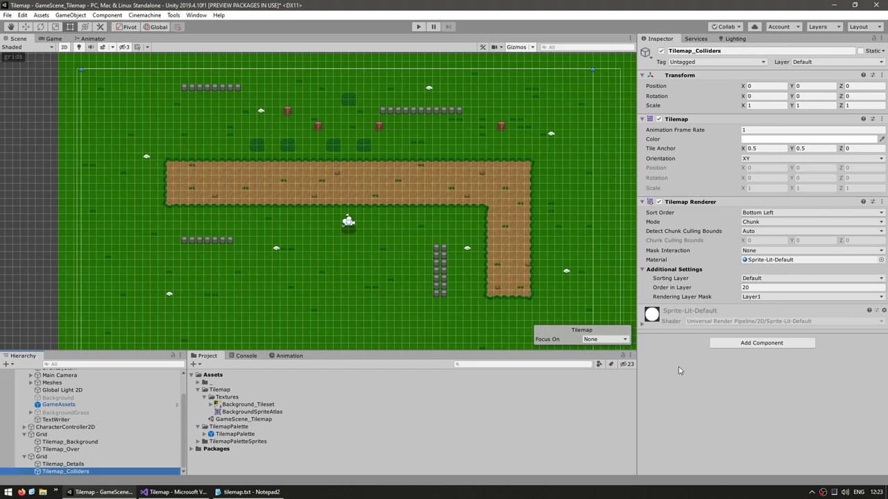
# - Add a Tilemap Collider 2D component to Tilemap_Colliders
pyautogui.click(730, 344)
pyautogui.write('ti')
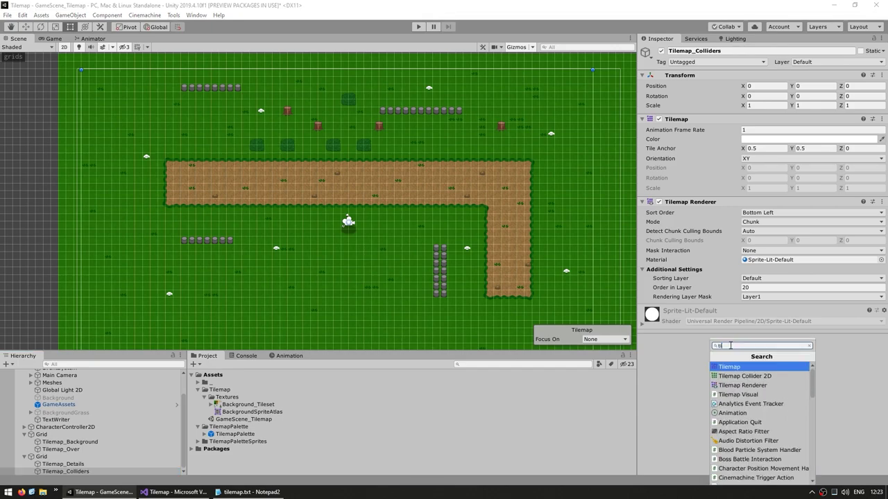
pyautogui.write('lemapcol')
pyautogui.press('Return')
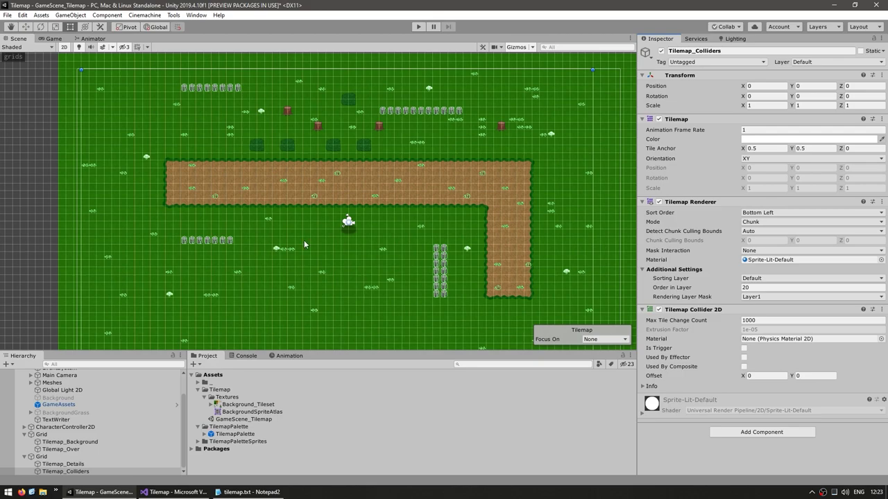
# - Make Tilemap_Colliders the active tilemap and erase its grass tufts, flowers and pebbles, keeping only the gray stones
pyautogui.click(95, 472)
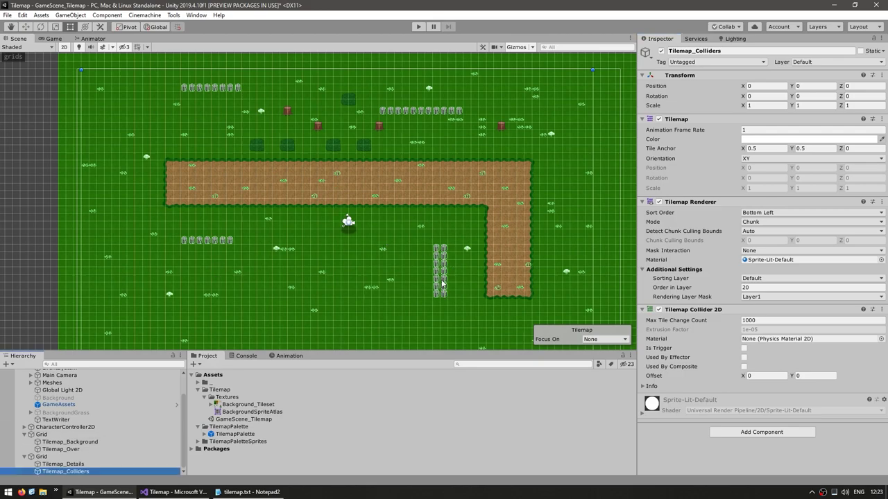
pyautogui.moveTo(589, 2); pyautogui.dragTo(676, 170)
pyautogui.click(704, 186)
pyautogui.moveTo(323, 209)
pyautogui.mouseDown(button='middle')
pyautogui.moveTo(281, 240)
pyautogui.moveTo(255, 295)
pyautogui.mouseUp(button='middle')
pyautogui.scroll(5, 342, 228)
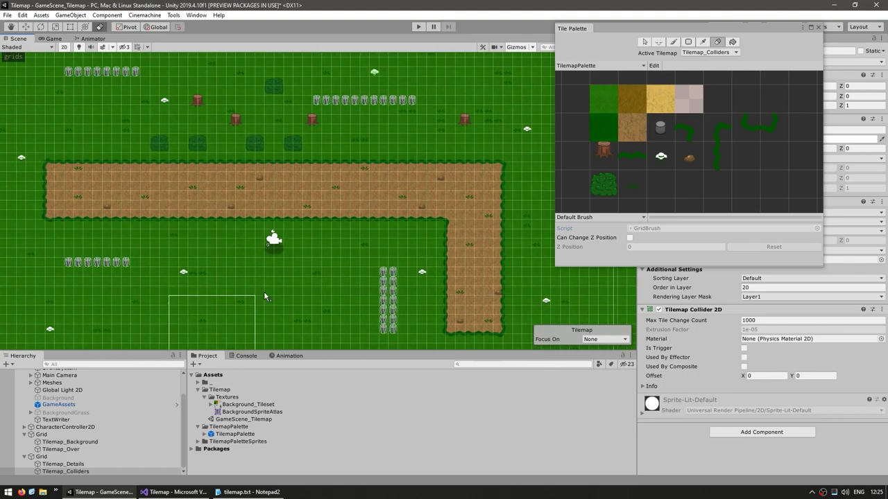
# - Run the game and walk the character against the horizontal and vertical stone rows to test their collisions
pyautogui.hotkey('shift', 'space')
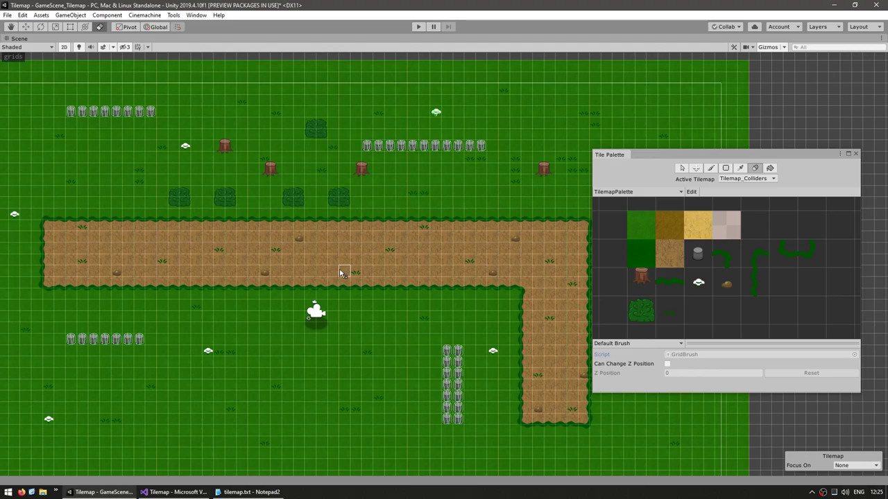
pyautogui.click(418, 27)
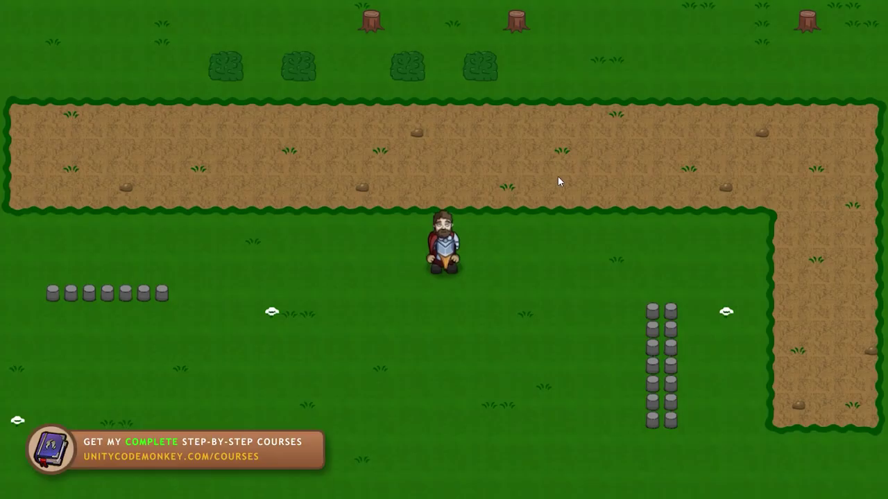
pyautogui.press('w')
pyautogui.press('a')
pyautogui.press('s')
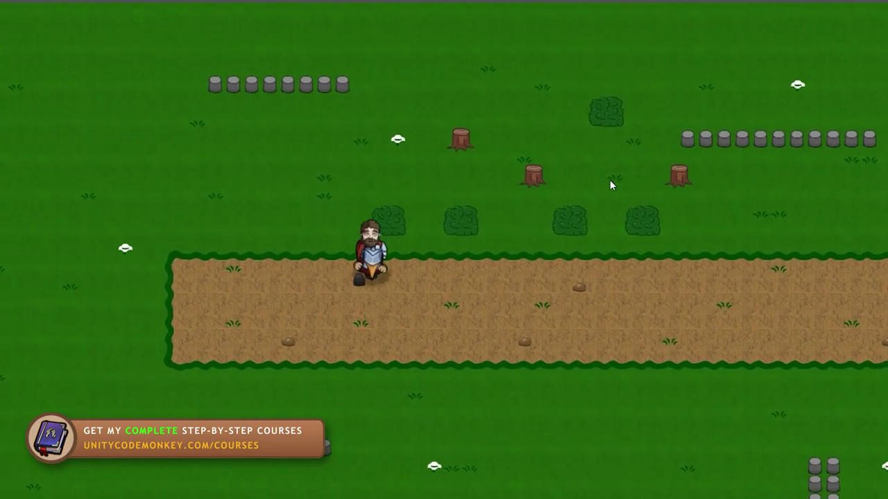
pyautogui.press('w')
pyautogui.press('d')
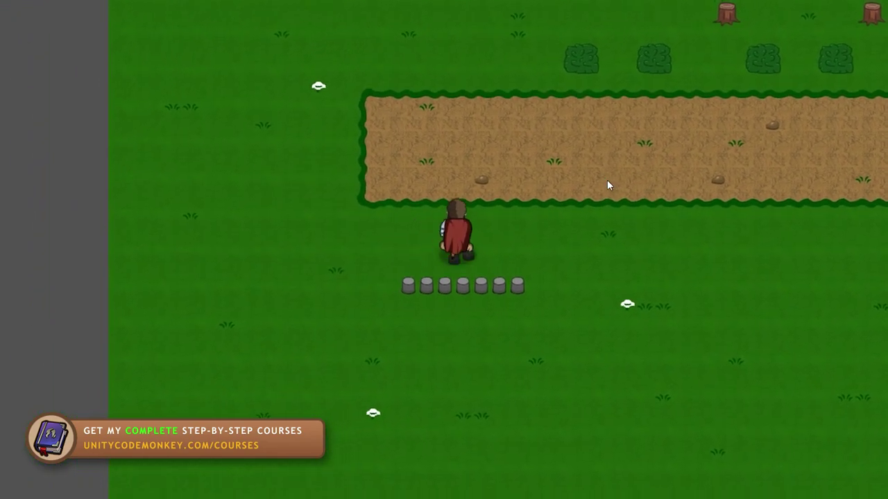
pyautogui.press('s')
pyautogui.press('a')
pyautogui.press('w')
pyautogui.press('d')
pyautogui.press('s')
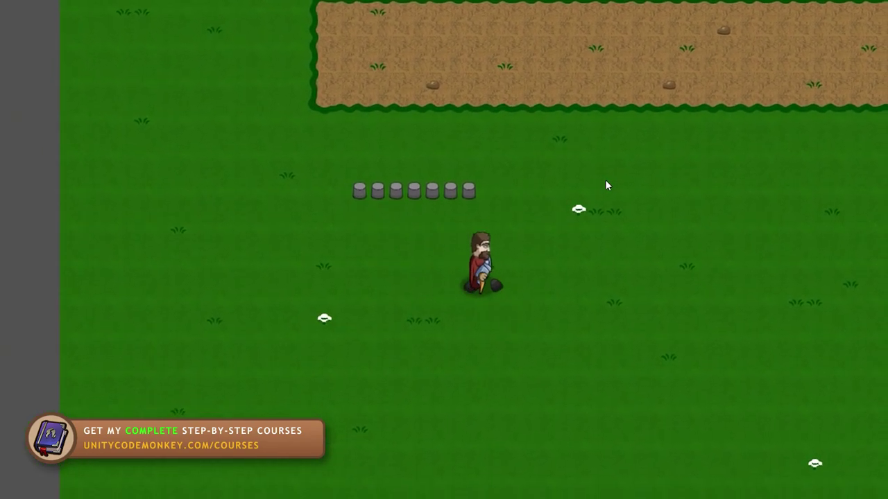
pyautogui.press('w')
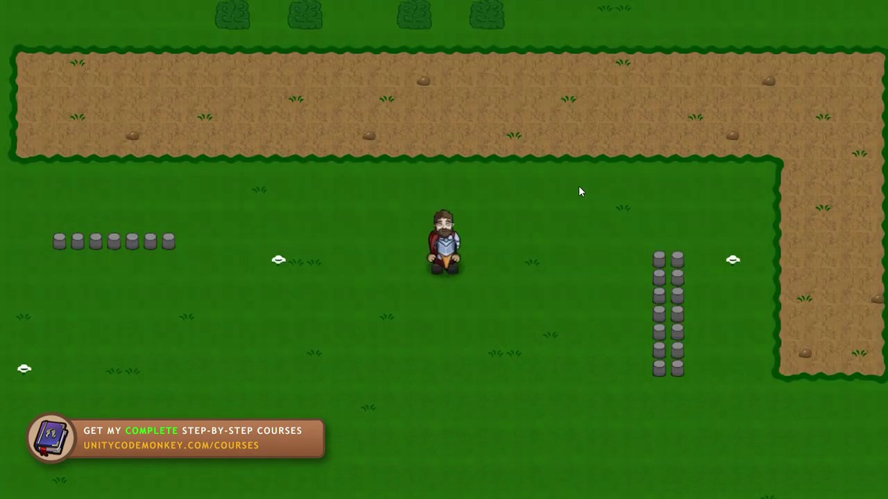
pyautogui.press('d')
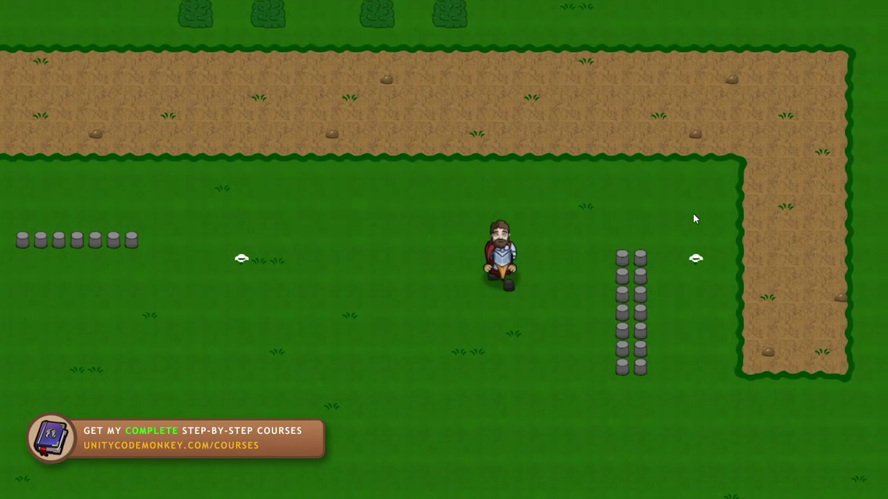
pyautogui.press('s')
pyautogui.press('d')
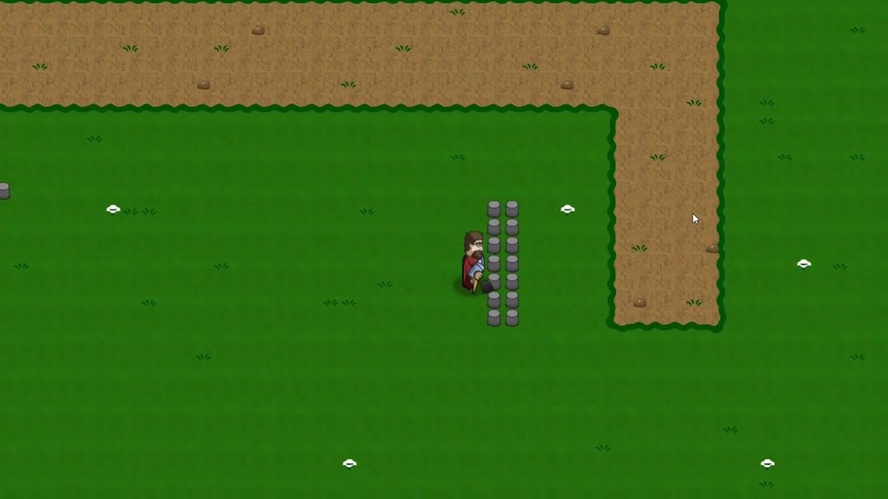
pyautogui.press('a')
pyautogui.press('w')
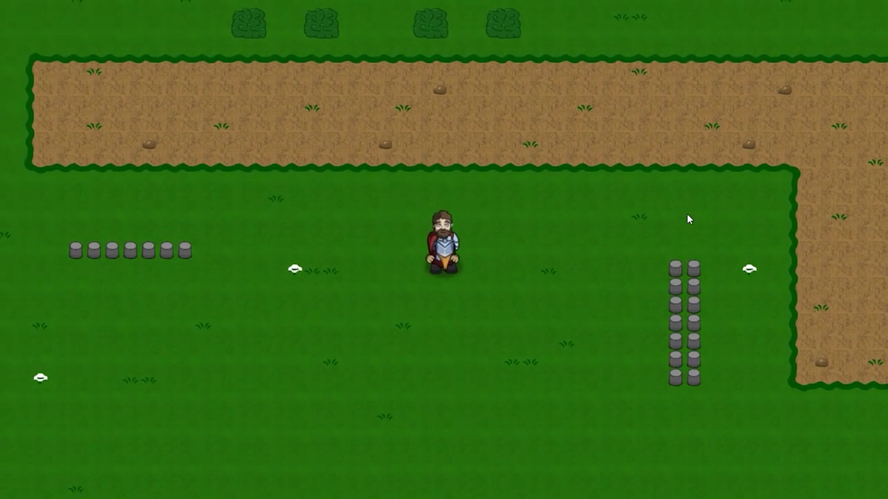